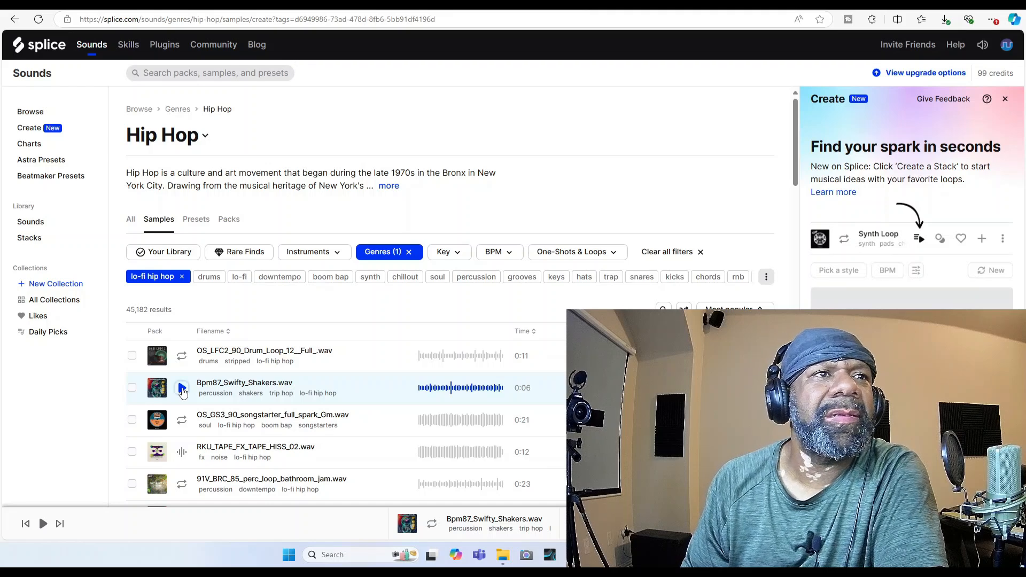
- Preview the lo-fi hip hop samples Bpm87_Swifty_Shakers.wav and 91V_BRC_85_perc_loop_bathroom_jam.wav
click(182, 388)
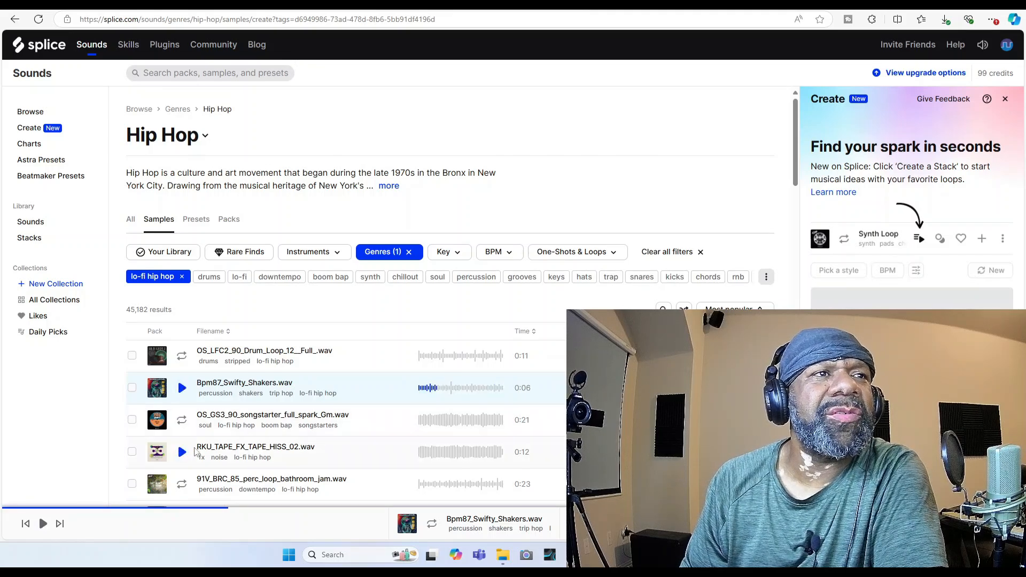
scroll(195, 452, down, 2)
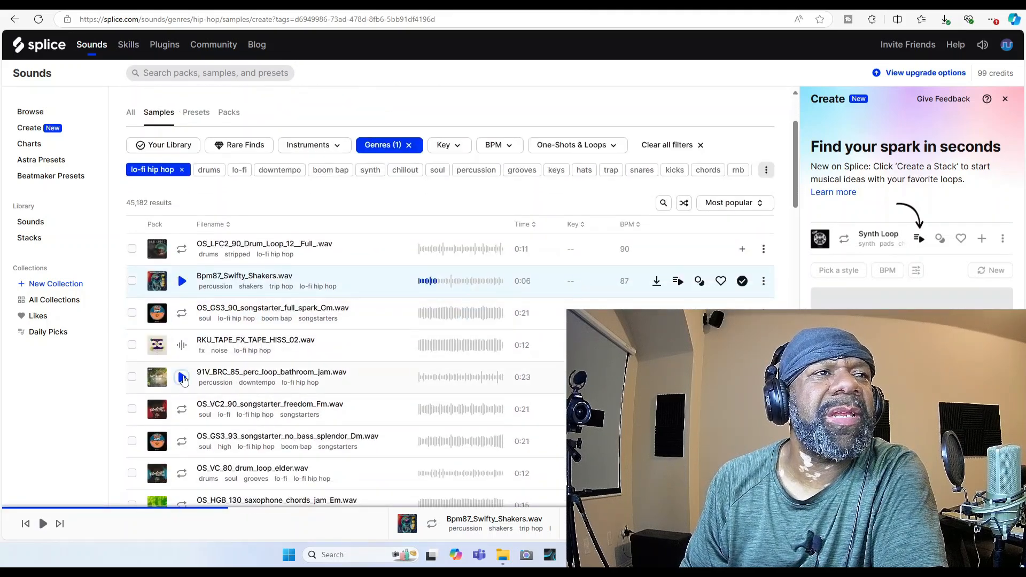
click(182, 378)
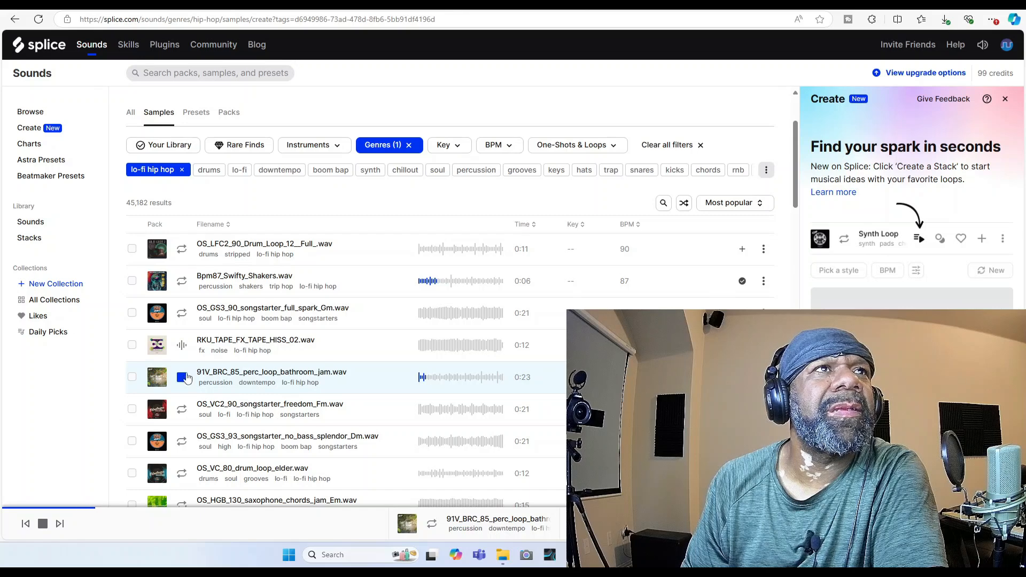
scroll(182, 347, up, 2)
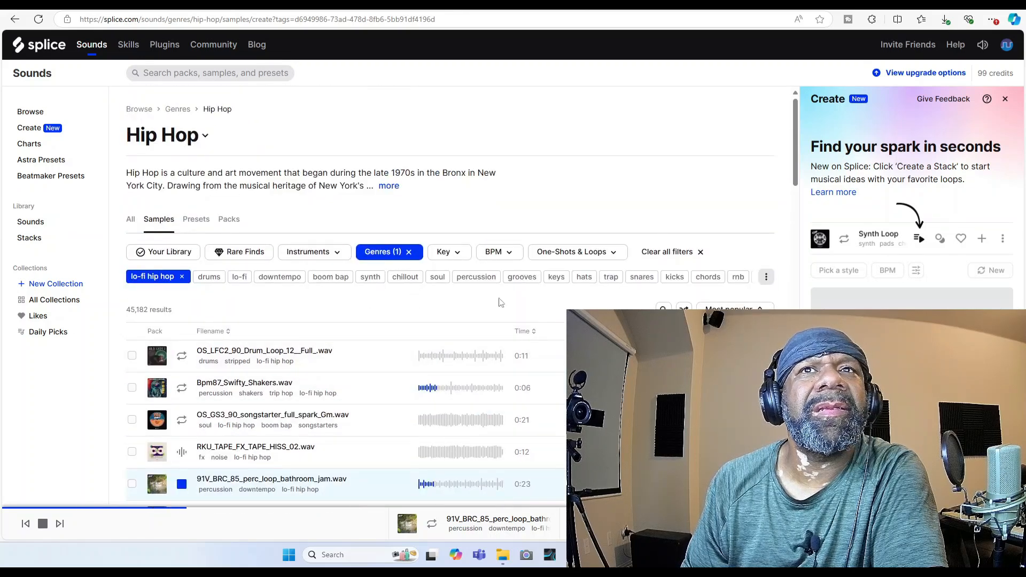
- Add the trap tag to the sample filters and preview OS_VIBE_140_Drum_Loop_Greazy.wav and OS_VIBE_808_E_God.wav
click(611, 276)
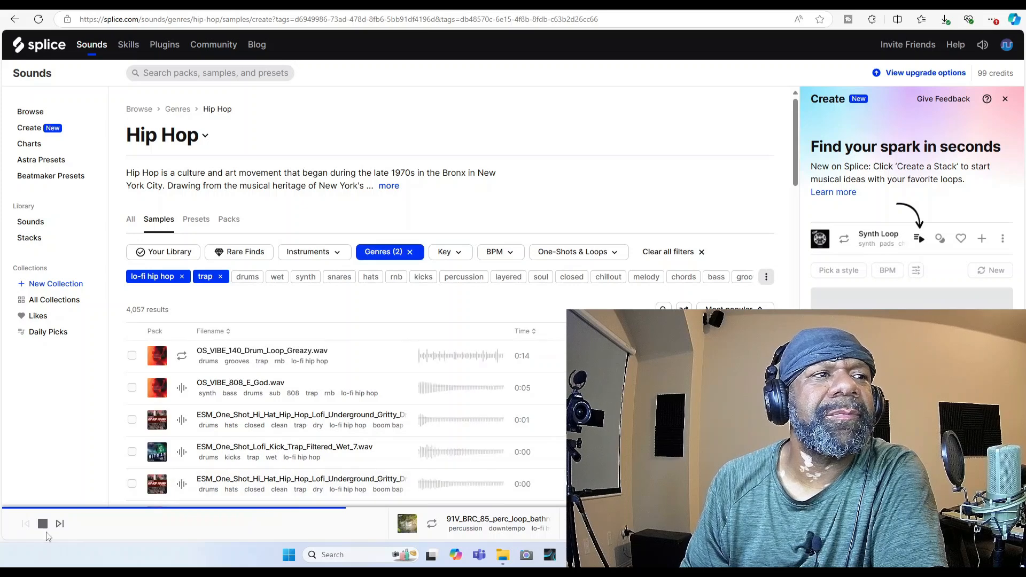
click(182, 356)
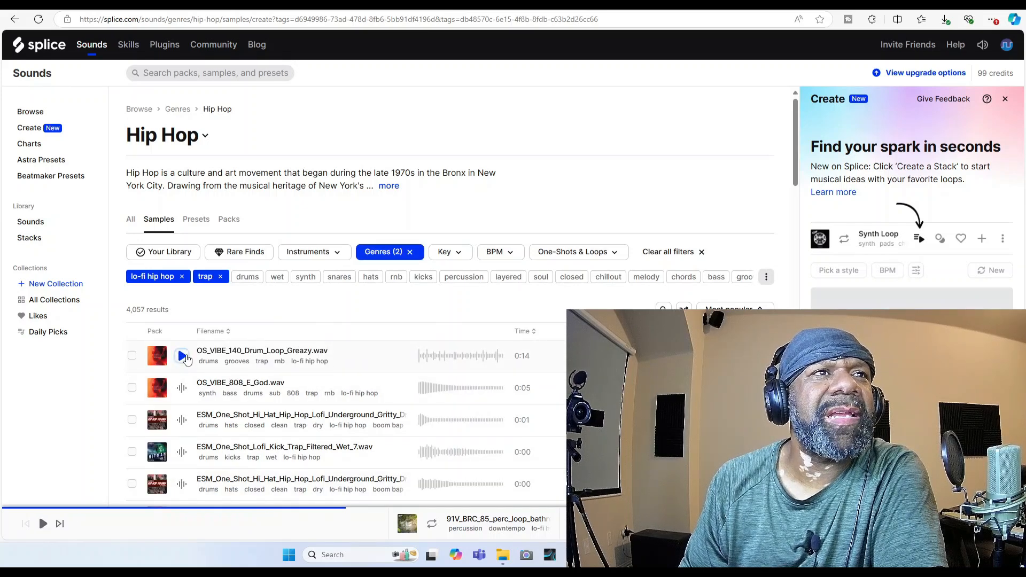
click(182, 393)
click(182, 390)
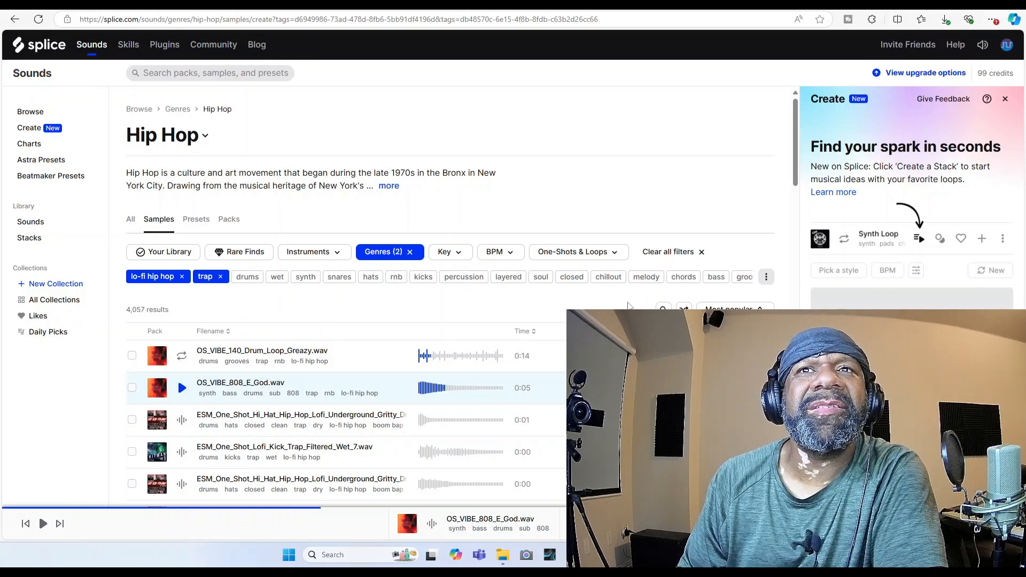
- Add the melody tag to the sample filters and preview MCV_70_resampled_melody_loop_greenhouse_Dm.wav
click(646, 277)
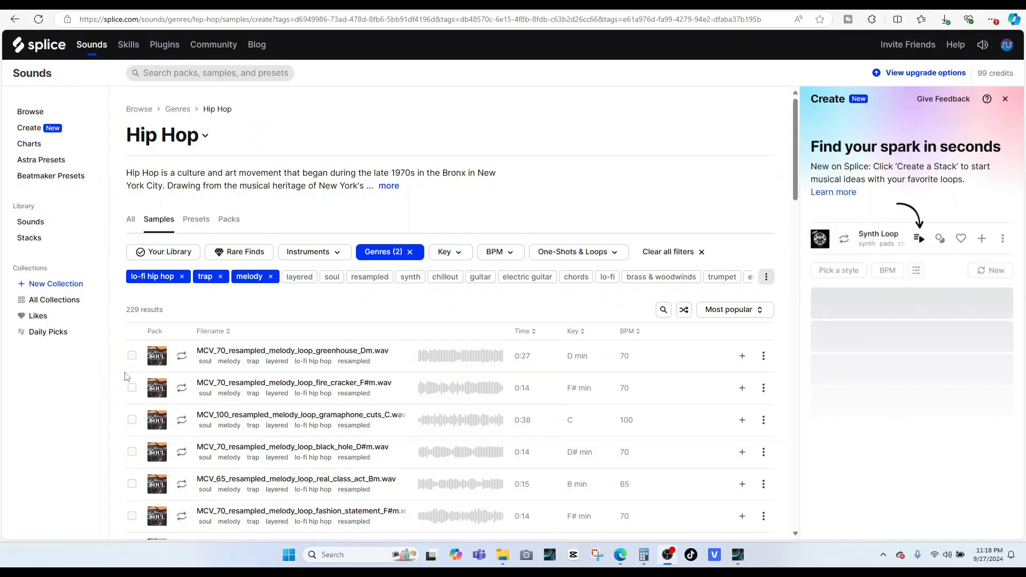
click(182, 356)
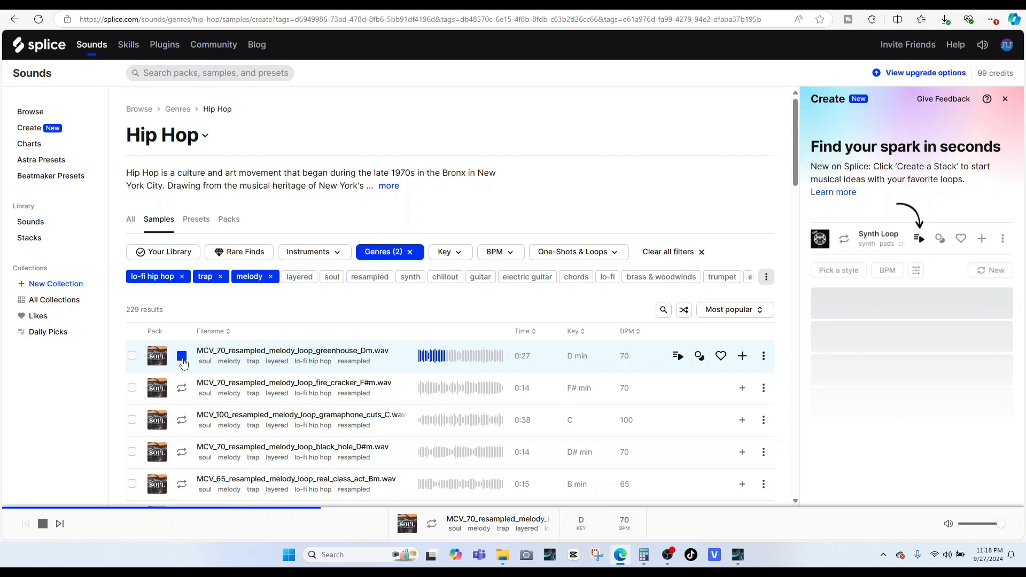
- Remove the lo-fi hip hop tag from the filters and preview the first two trap melody synth loops in the results
click(181, 276)
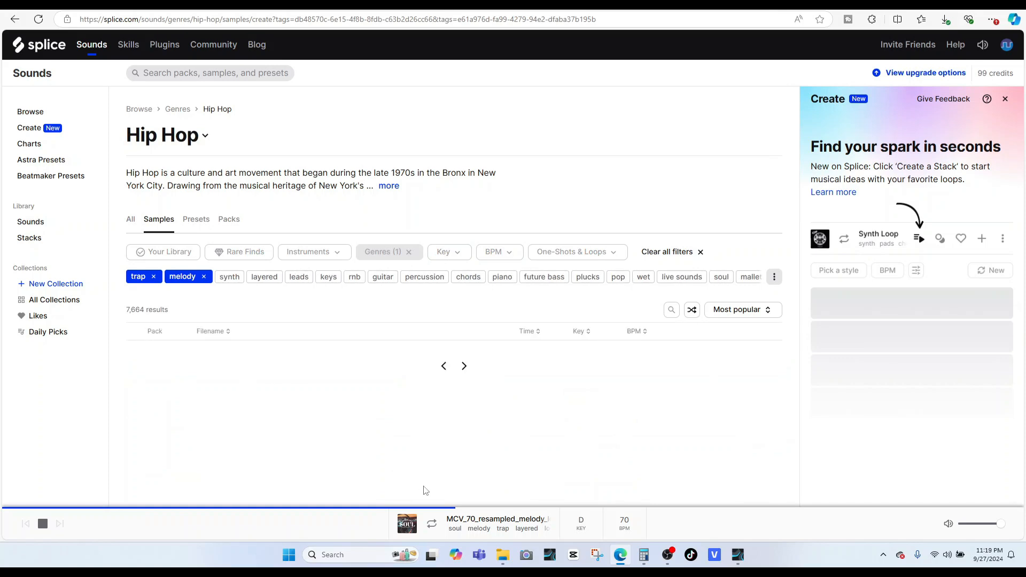
click(45, 531)
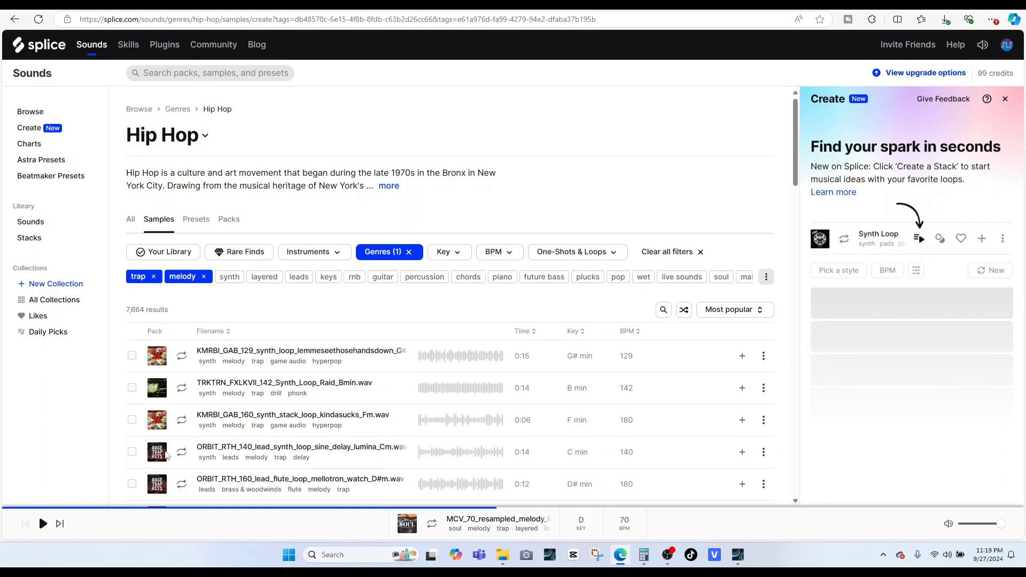
click(182, 356)
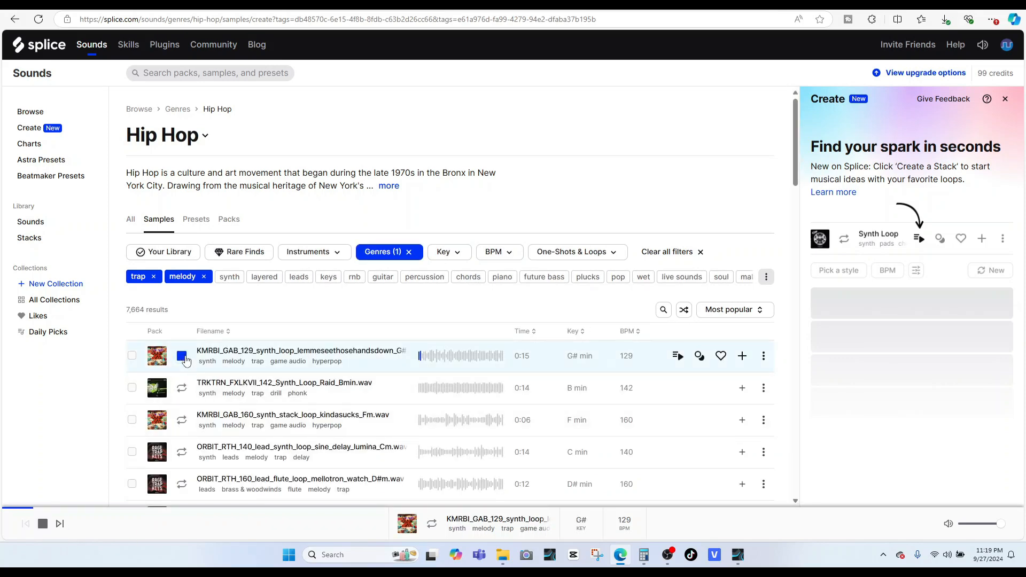
click(181, 388)
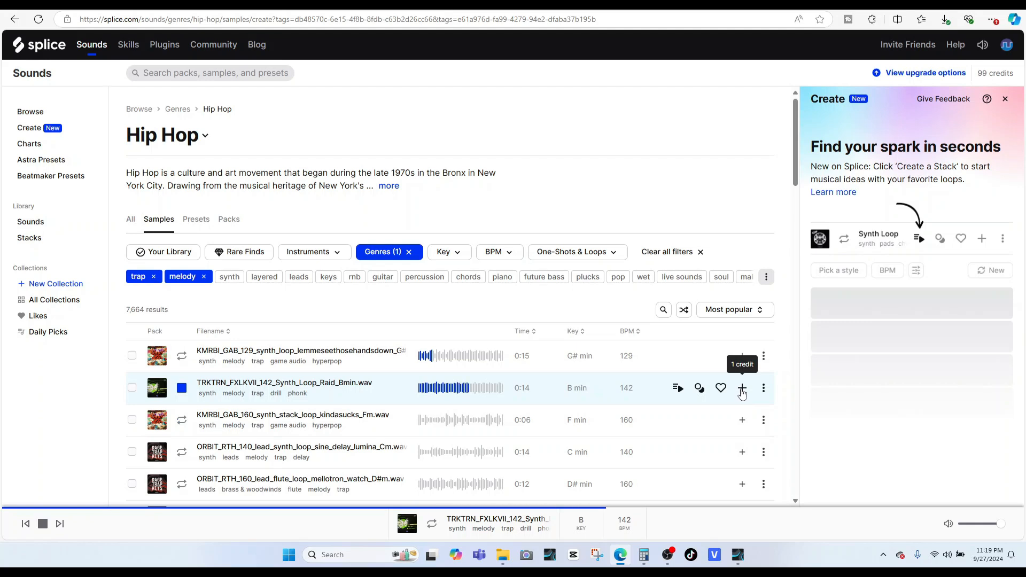
- Add TRKTRN_FXLKVII_142_Synth_Loop_Raid_Bmin.wav to the library and download it to the computer
click(763, 389)
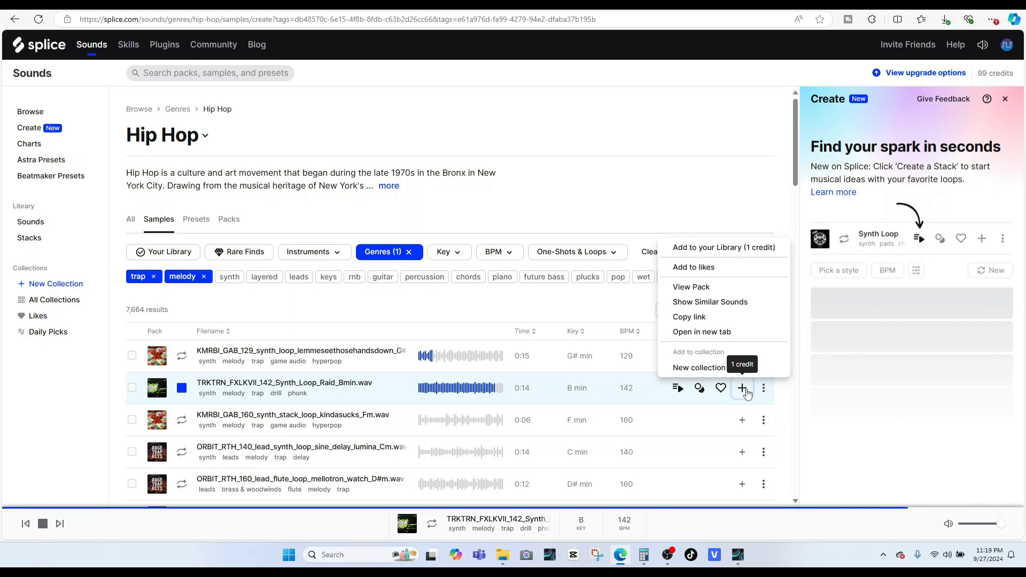
click(746, 394)
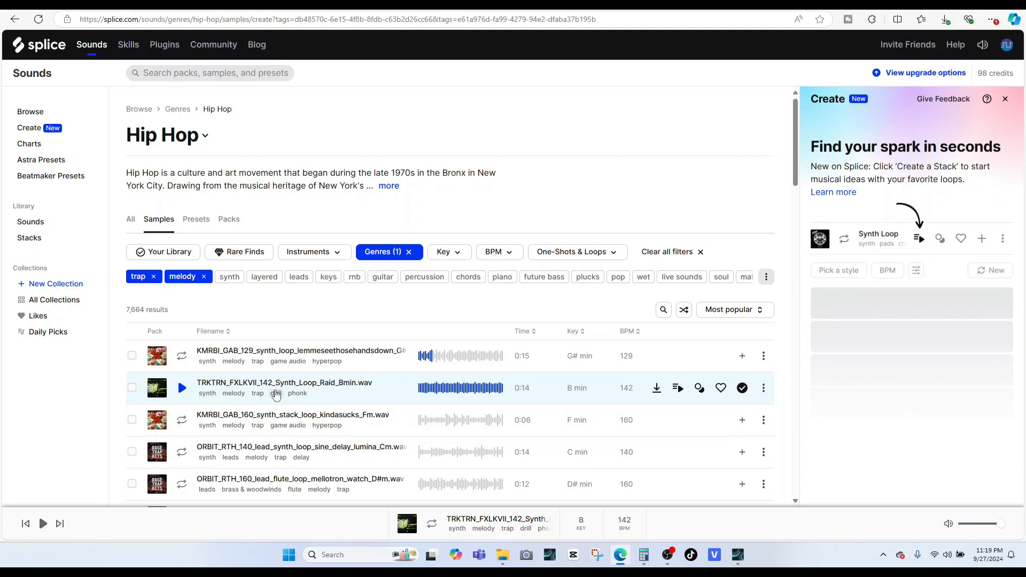
click(133, 389)
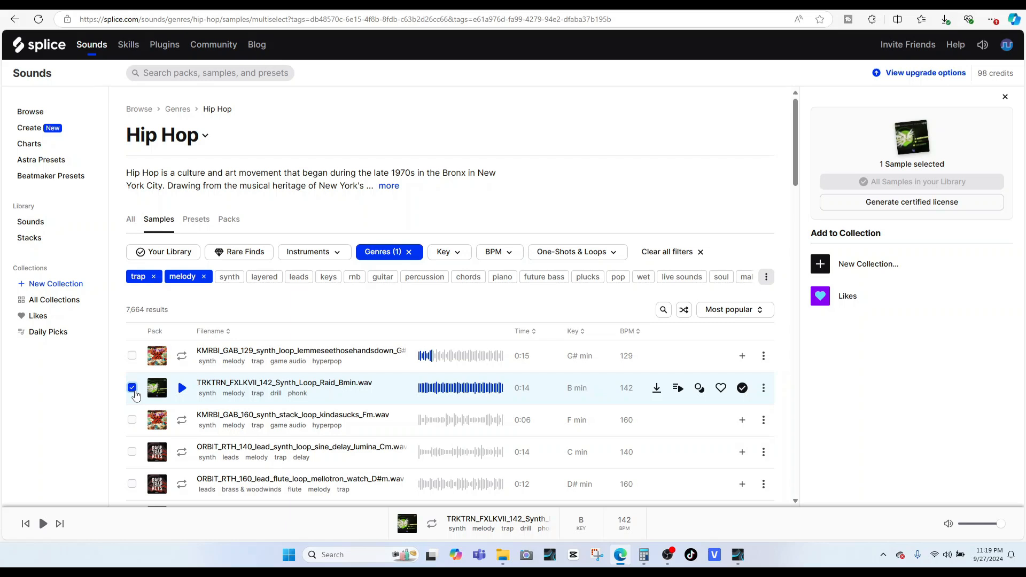
click(133, 388)
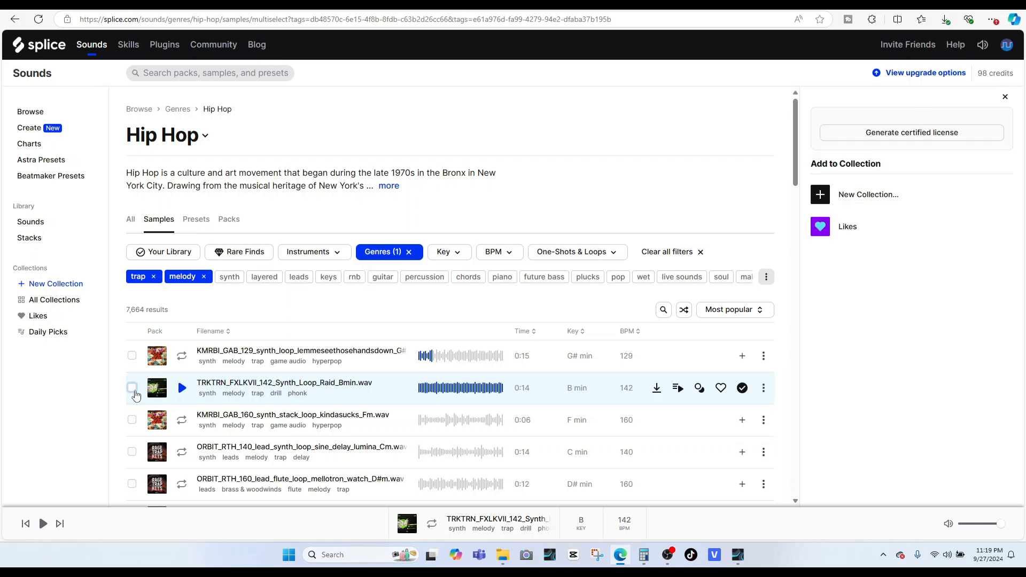
click(248, 389)
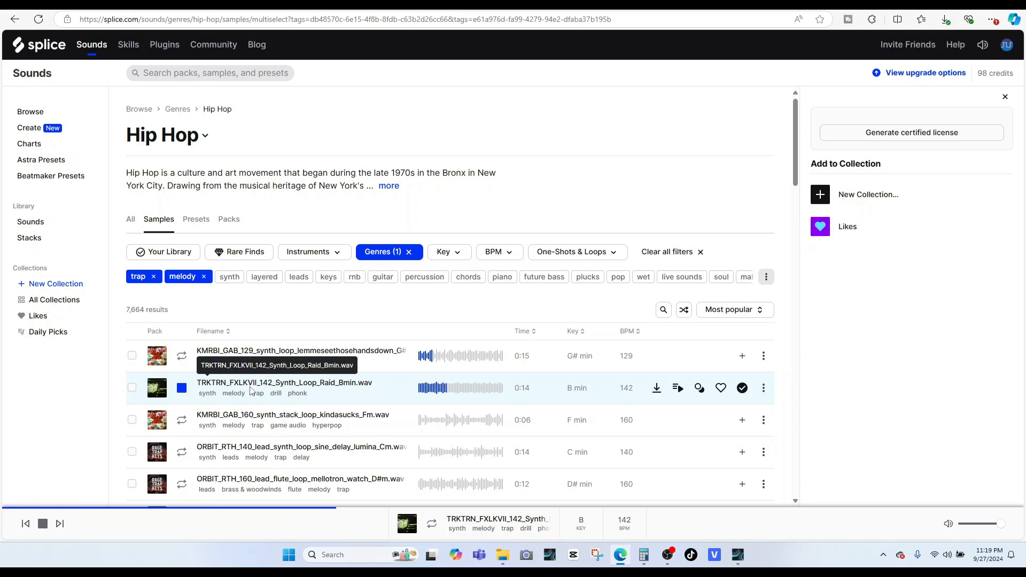
click(663, 391)
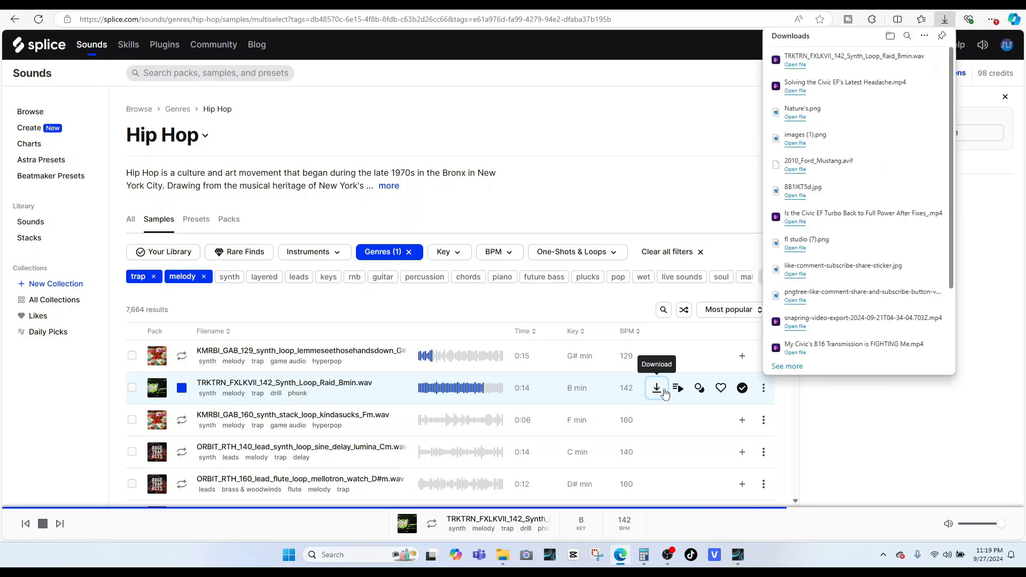
click(183, 389)
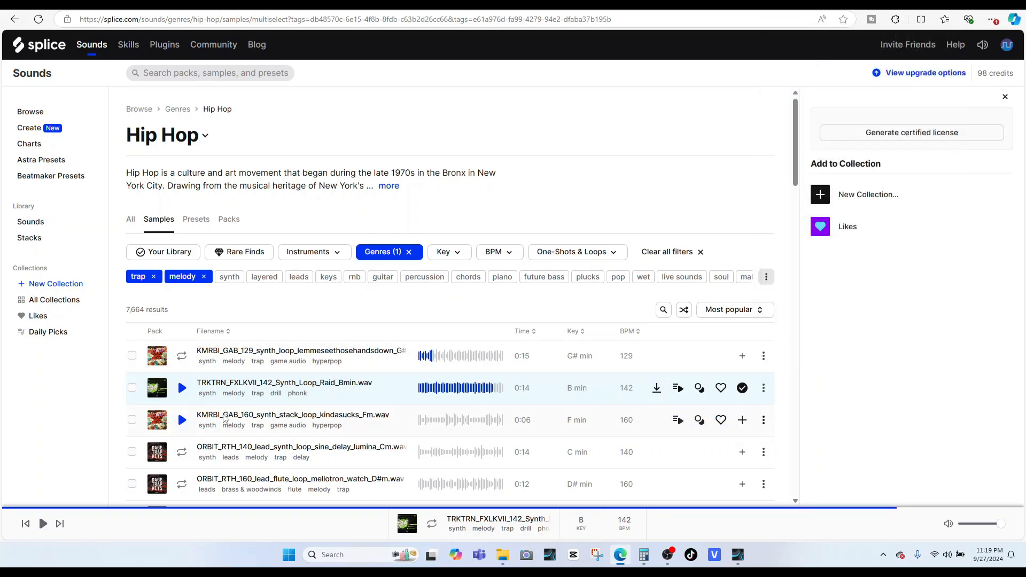
- Switch to Studio One and bring the downloaded Synth_Loop_Raid_Bmin sample from the Downloads folder onto a new track at bar 1
scroll(230, 428, down, 2)
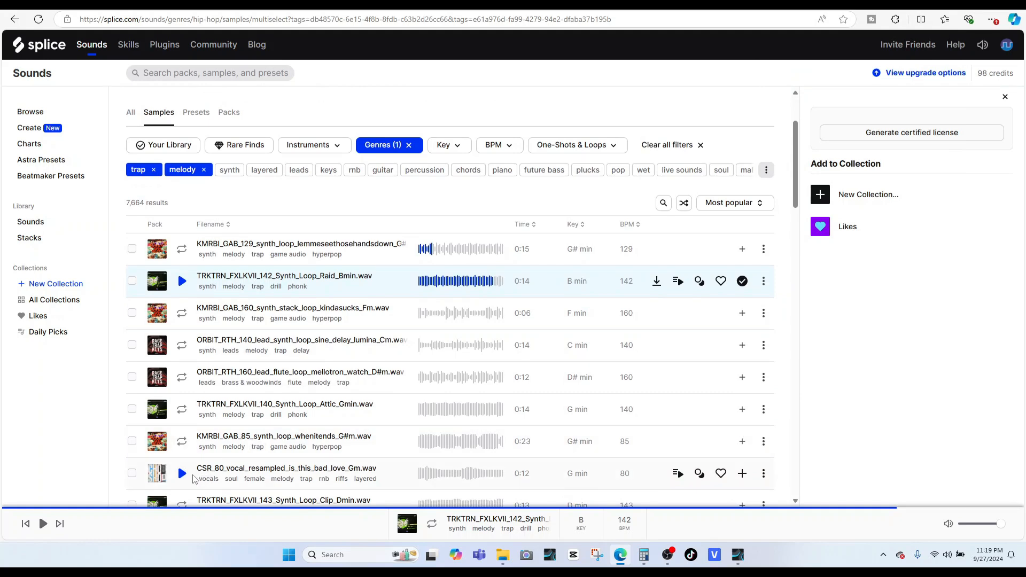
click(714, 558)
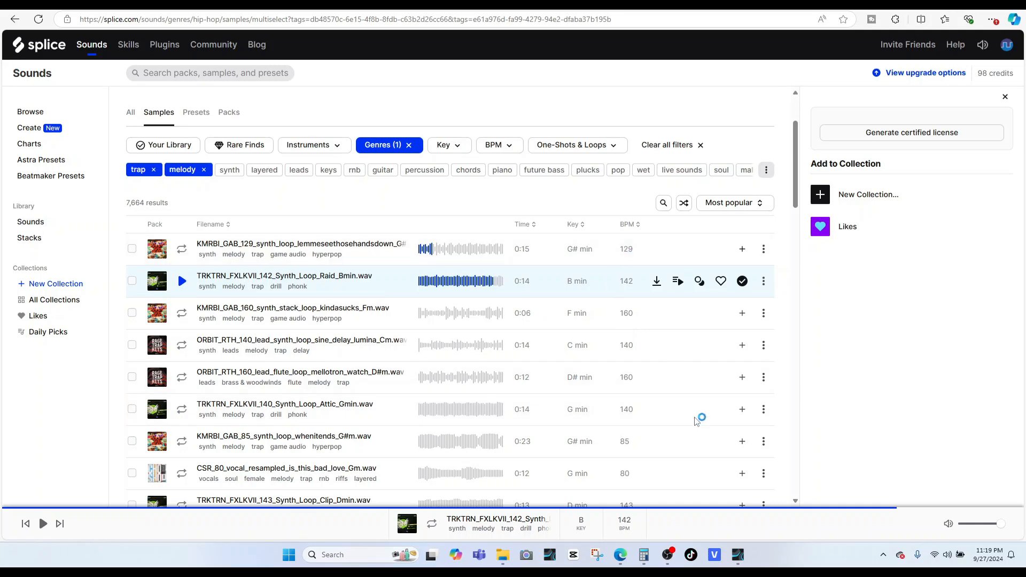
click(741, 554)
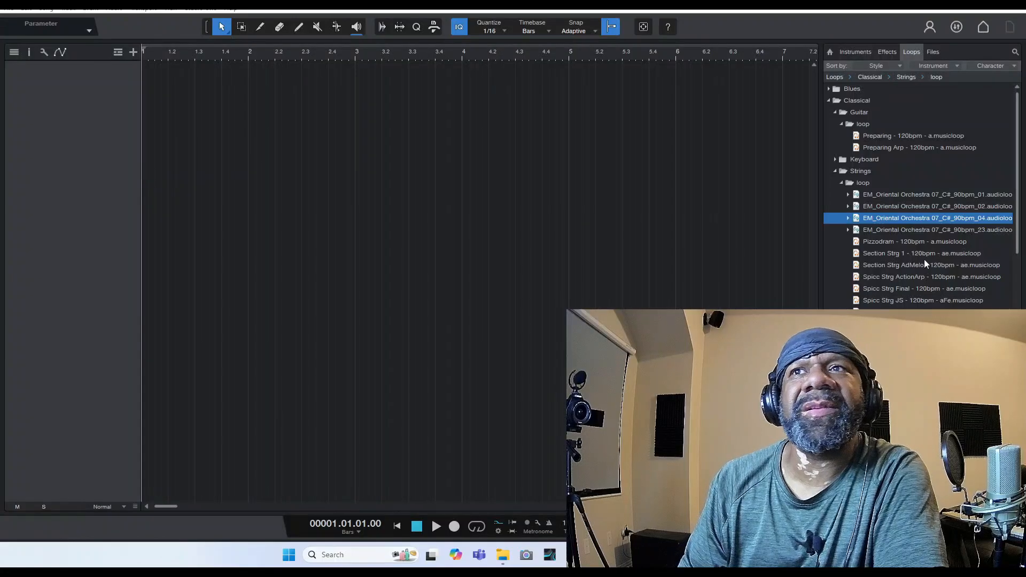
click(502, 555)
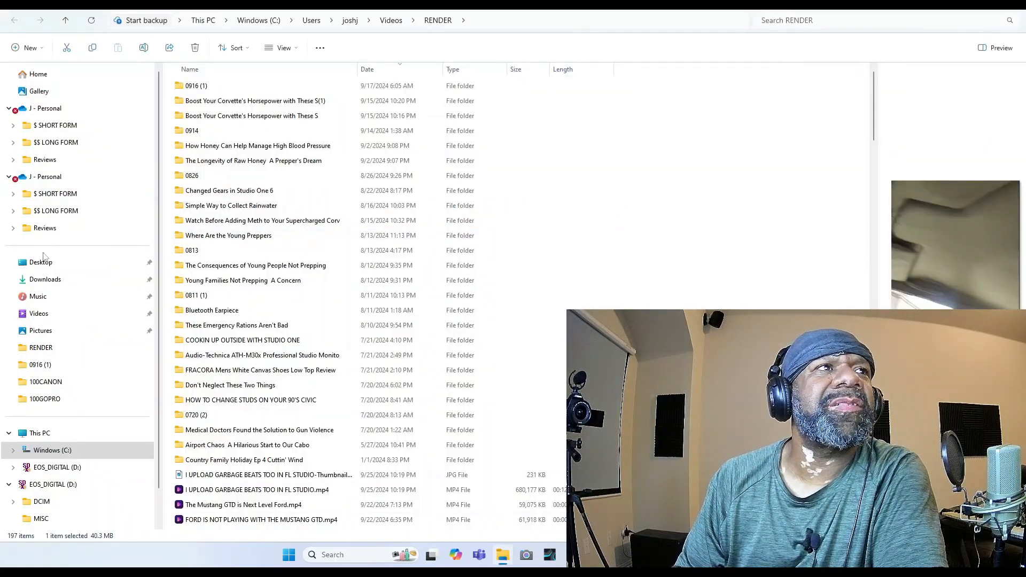
click(45, 279)
drag(796, 5, 161, 78)
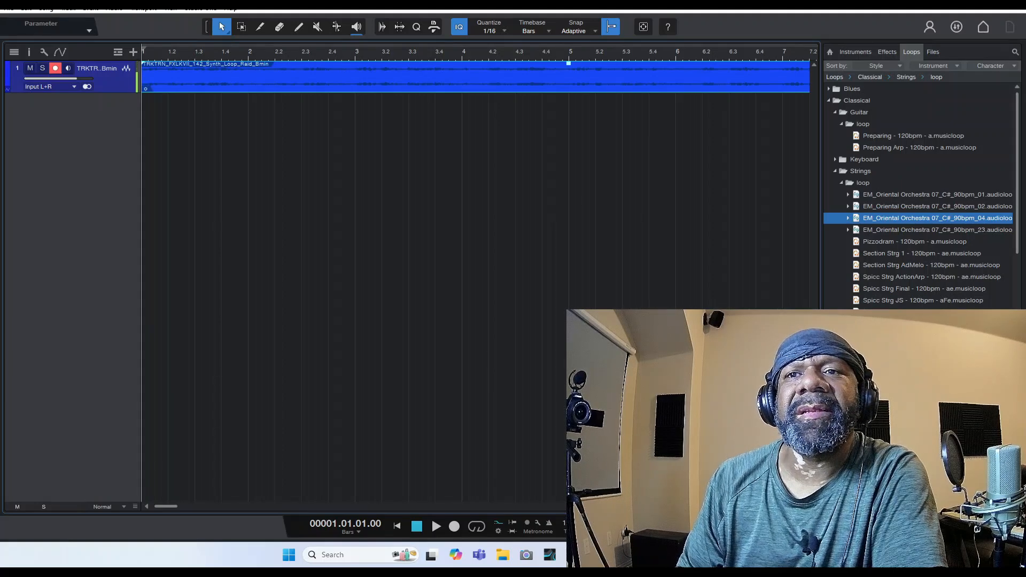
- Play the imported synth loop from the start of the song to hear it, and stop playback
key(w)
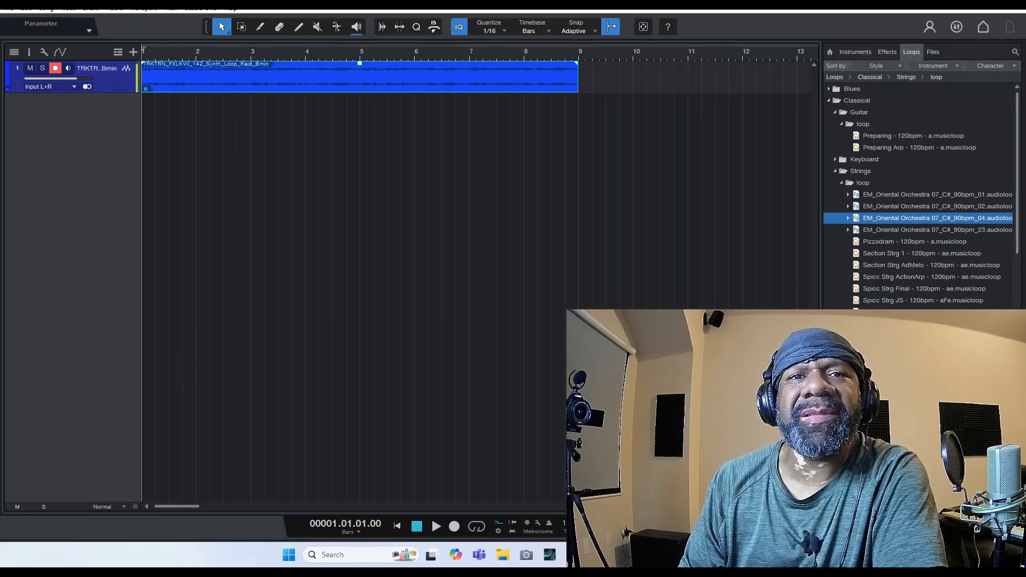
click(439, 531)
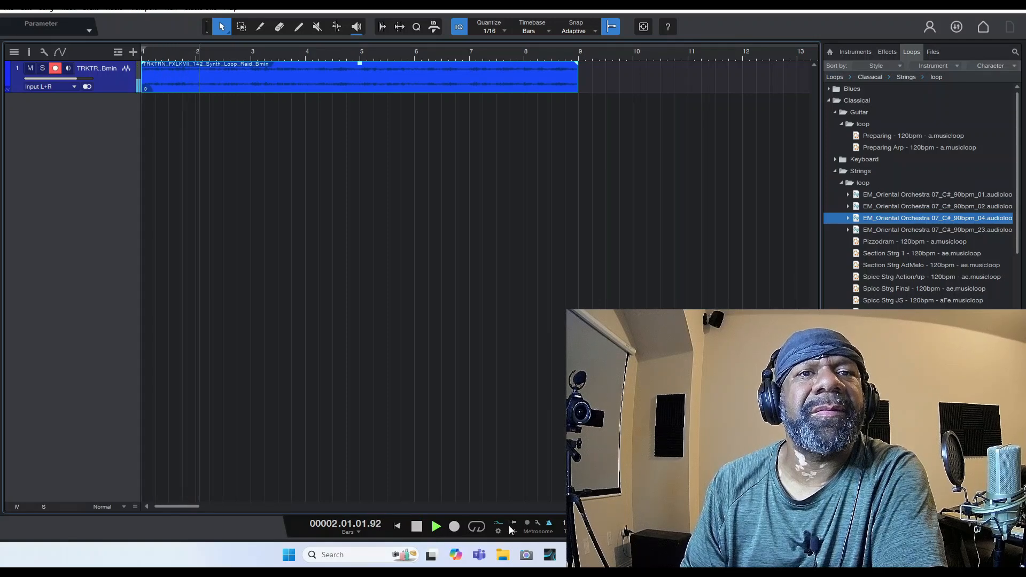
key(w)
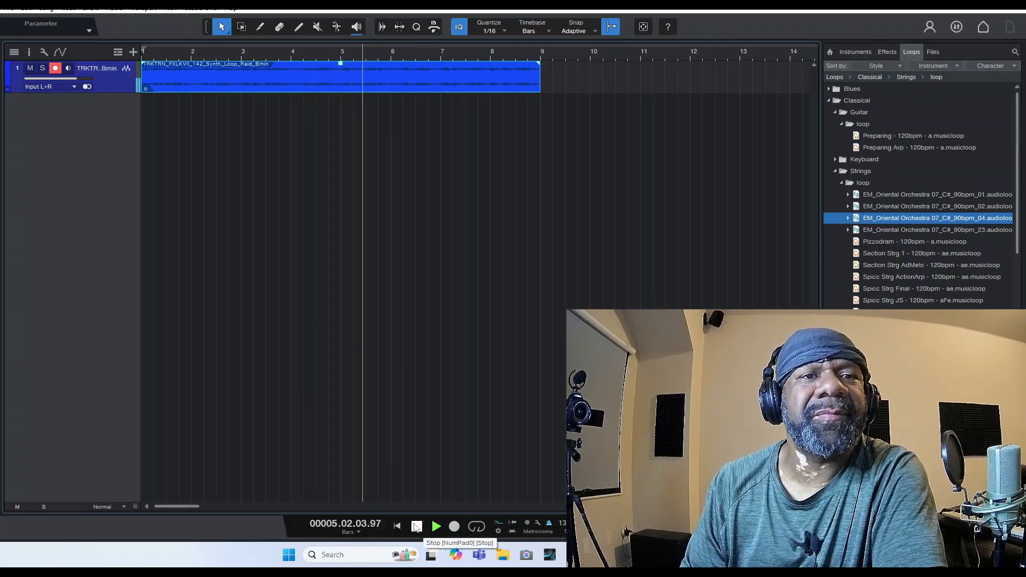
click(417, 527)
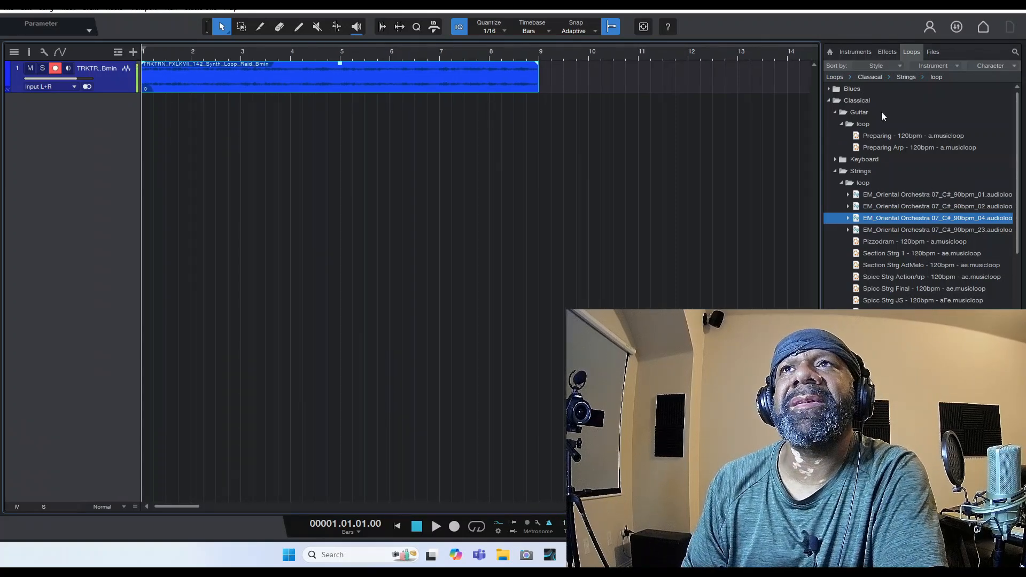
- Browse the files to the 808s folder of Drum Kit - 808s and load Aural (808) into a new SampleOne instrument
click(935, 50)
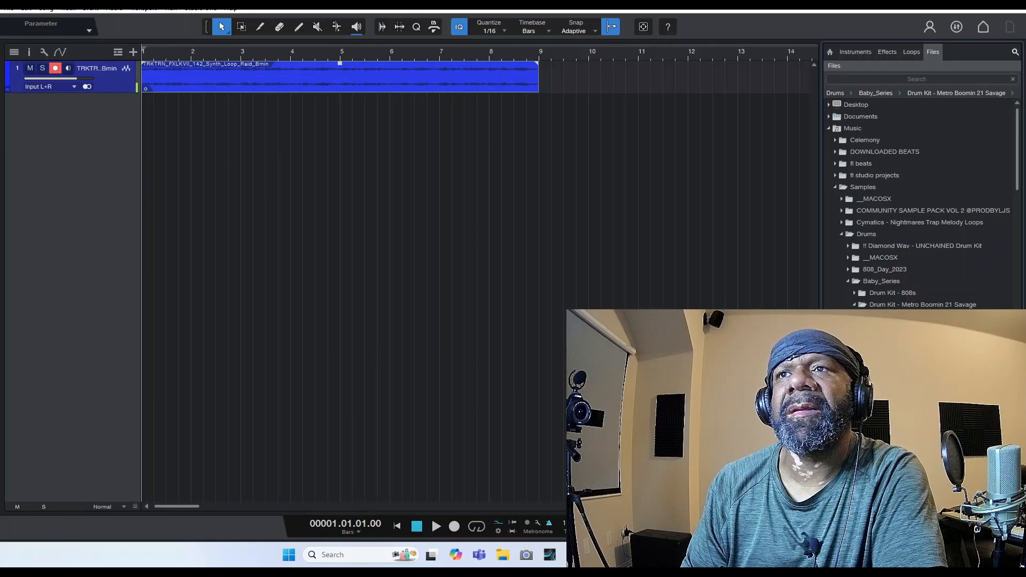
click(908, 294)
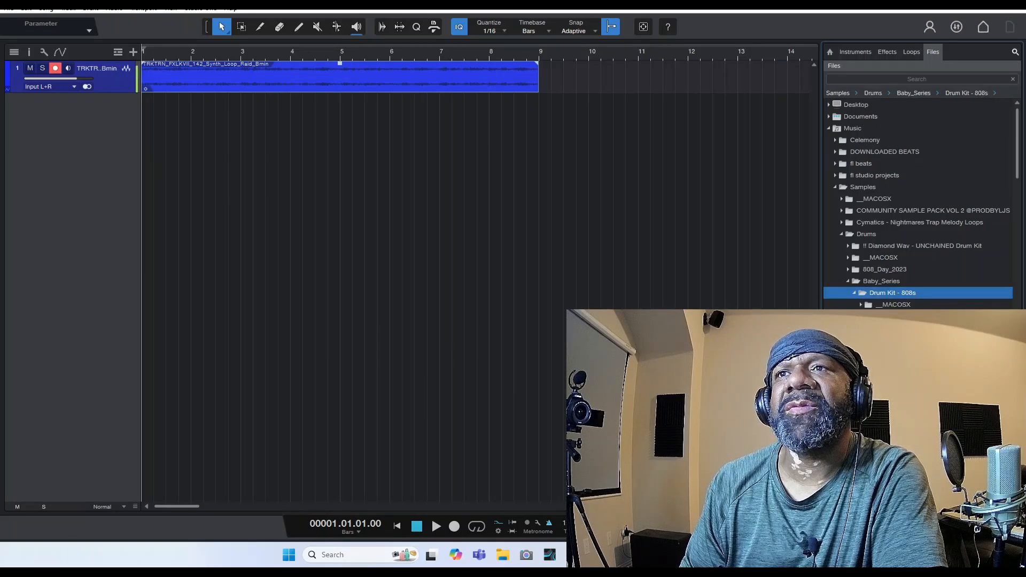
click(903, 317)
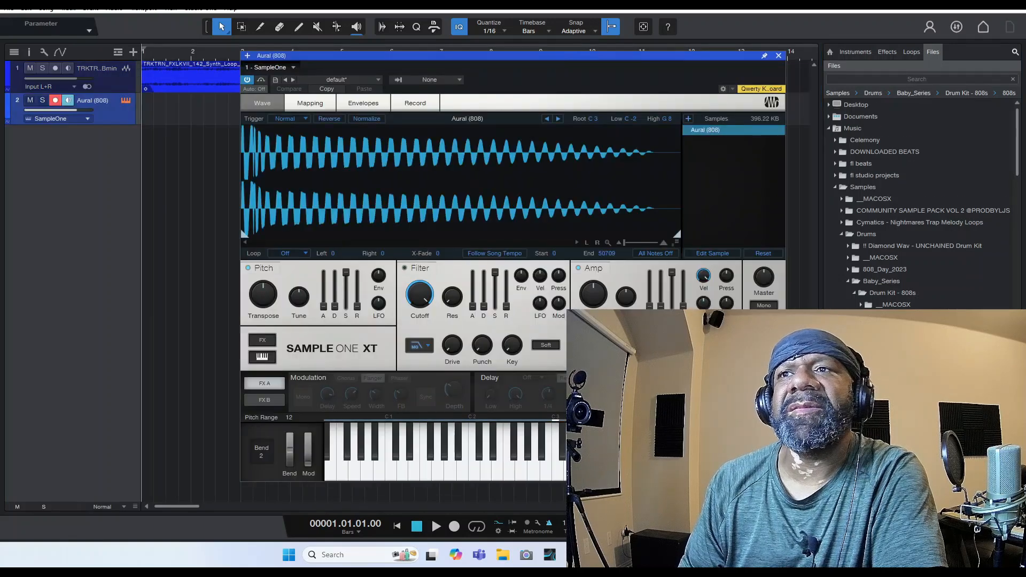
- Open the drum kit's Hi Hats folder and send Hi Hat - Trap Closed Clapper Short.wav to a new SampleOne
scroll(922, 257, down, 1)
click(862, 434)
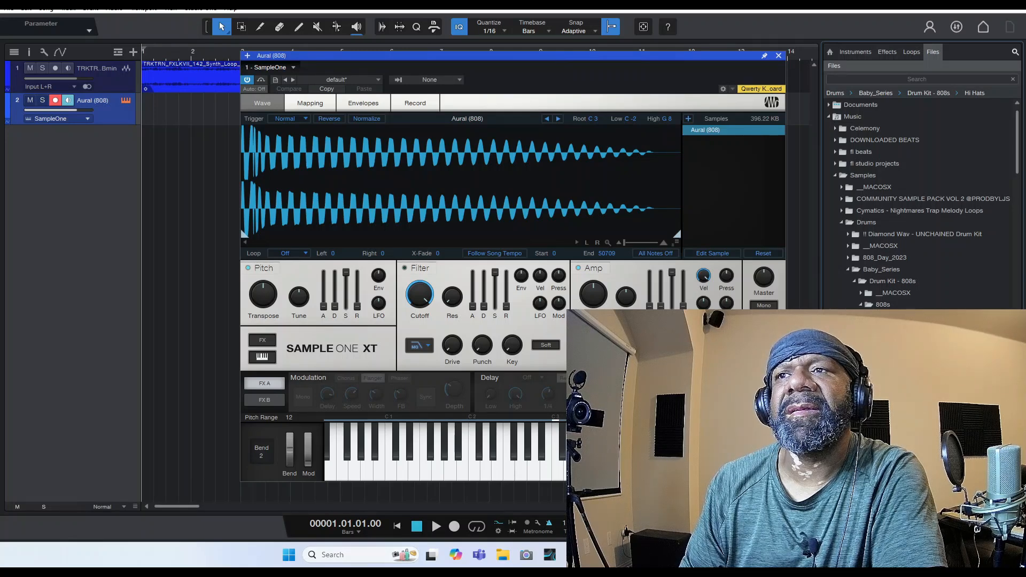
right_click(936, 347)
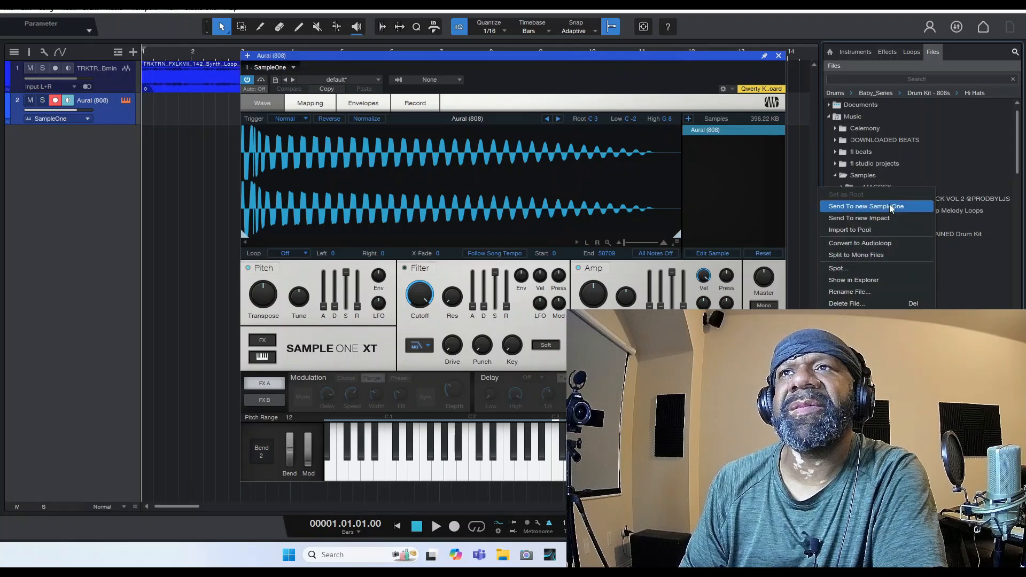
click(876, 208)
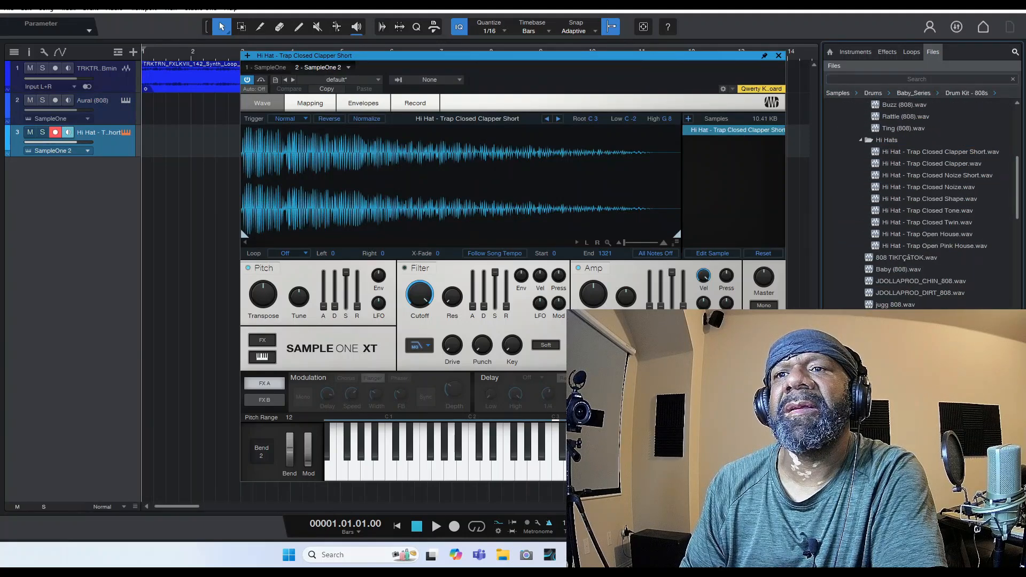
- Browse to the Drum Kit - Metro Boomin 21 Savage folder and send BOOMIN CLAP 2.wav to a new SampleOne
click(901, 306)
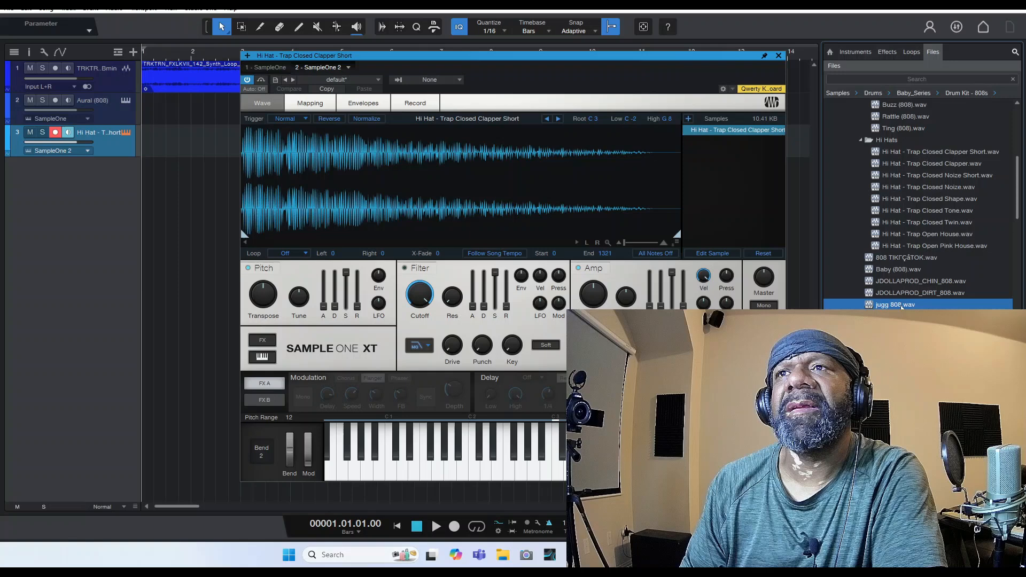
click(912, 270)
click(913, 258)
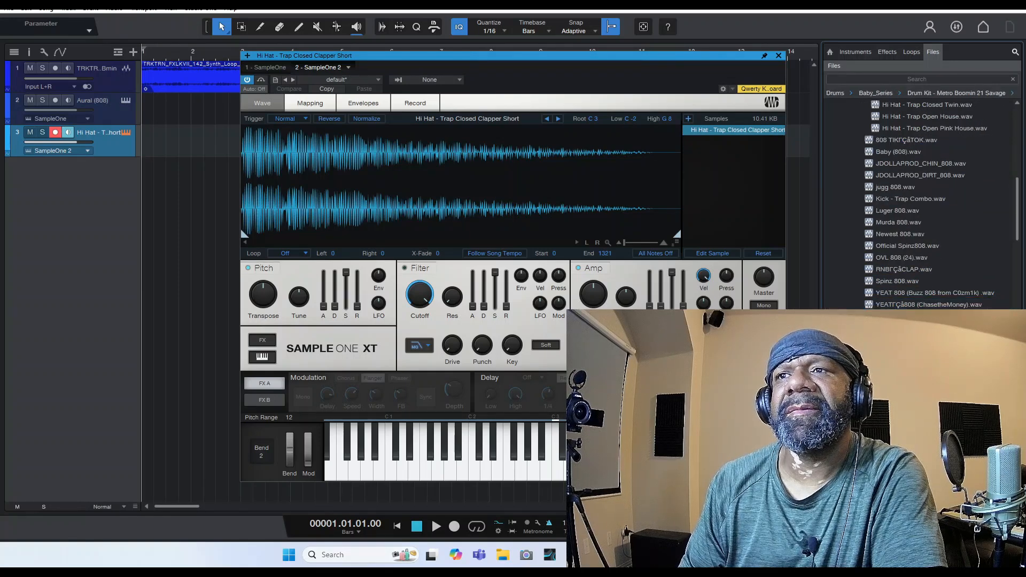
scroll(933, 230, down, 2)
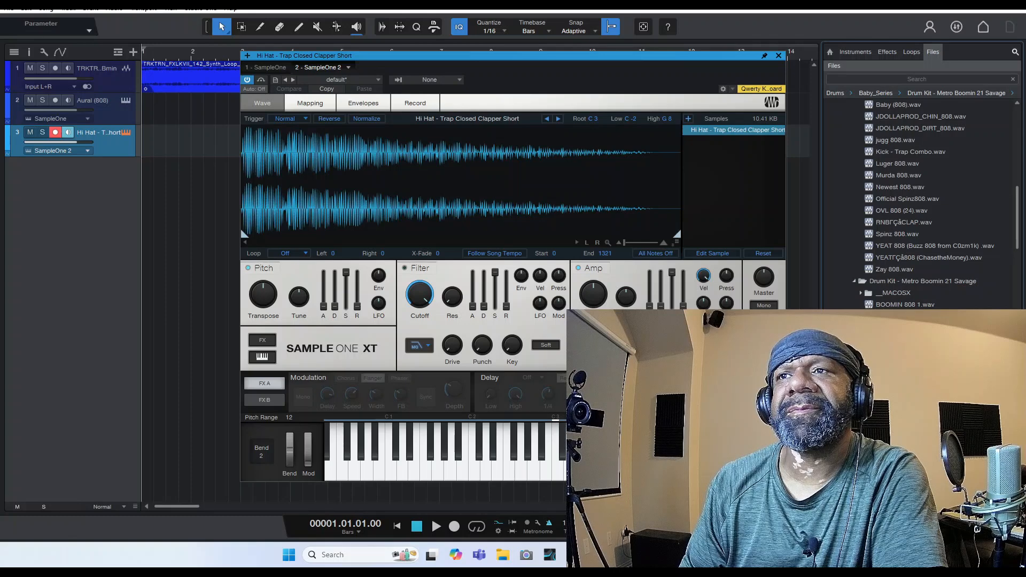
right_click(807, 165)
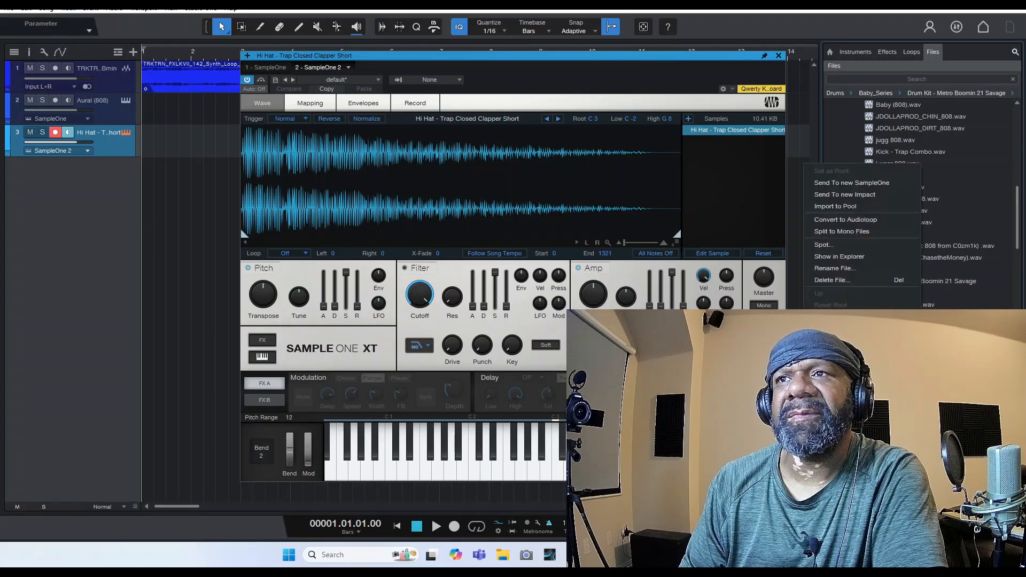
click(870, 184)
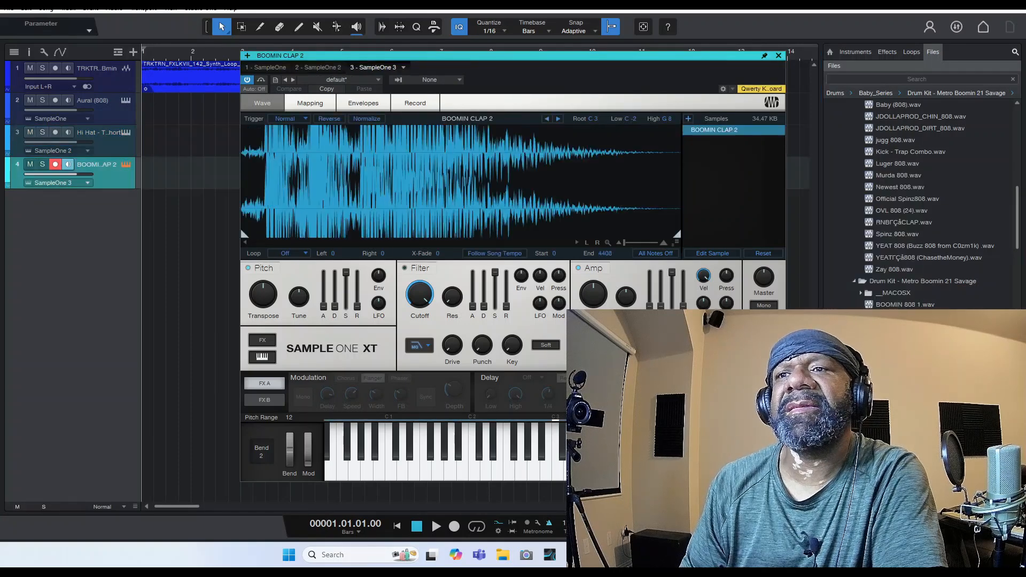
- Browse to the lex_luger_drum_kit folder and send LEX Hit Crash.wav to a new SampleOne
scroll(968, 300, down, 2)
scroll(967, 309, down, 7)
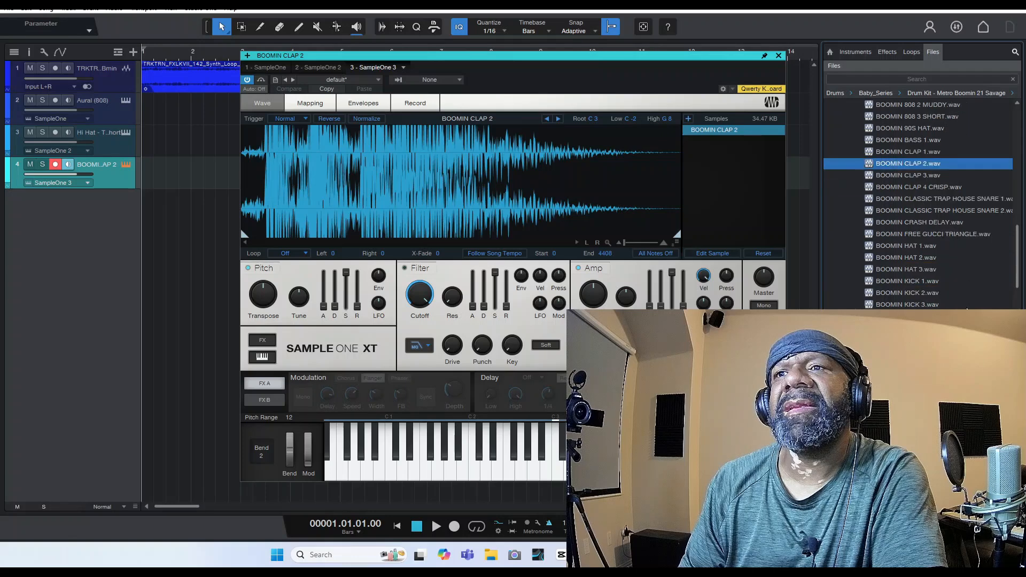
scroll(967, 307, down, 1)
click(967, 303)
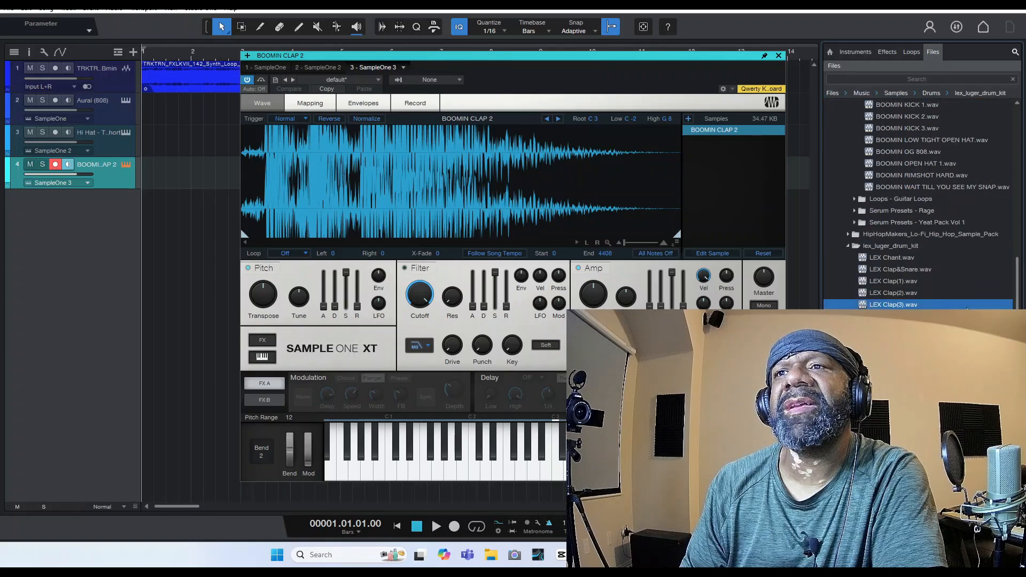
scroll(967, 304, down, 5)
scroll(919, 203, down, 3)
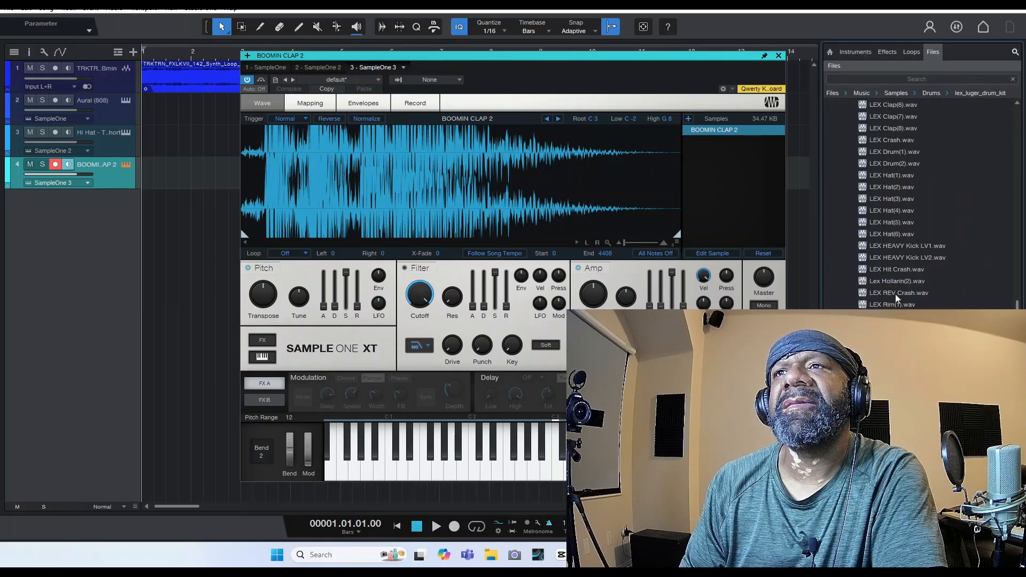
click(895, 270)
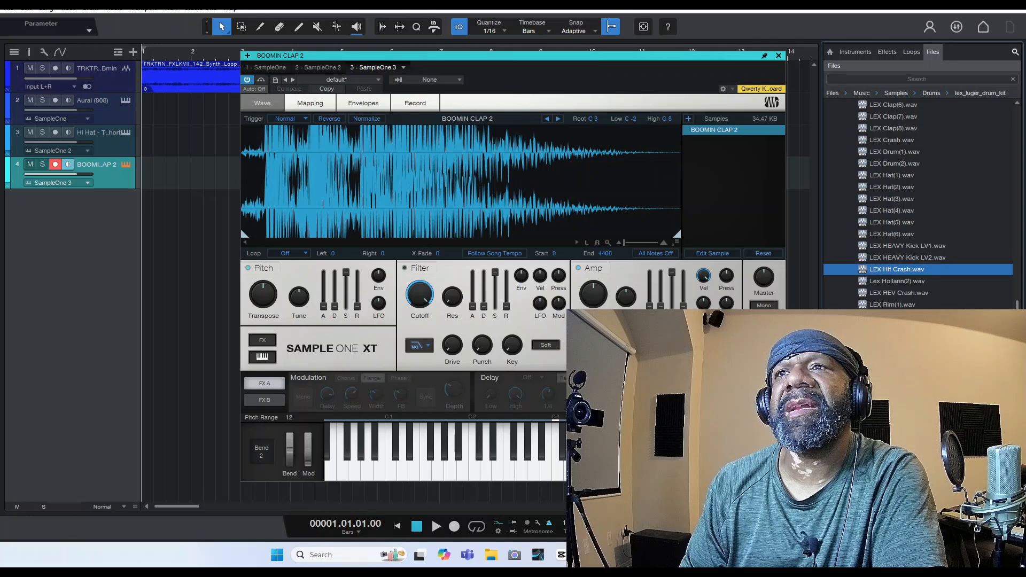
right_click(901, 272)
click(963, 293)
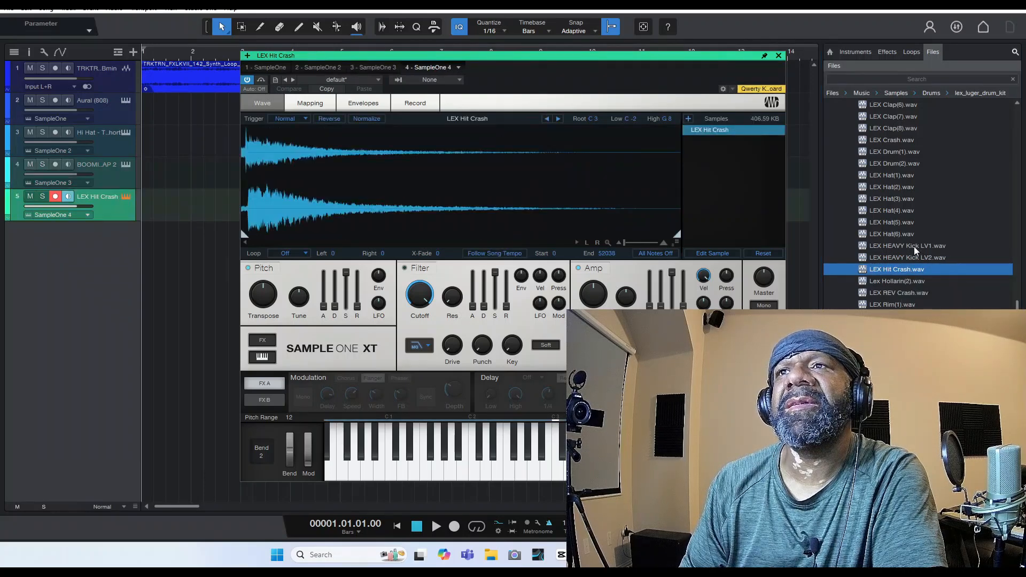
- Audition LEX HEAVY Kick LV1.wav in the Lex Luger kit and send it to a new SampleOne
click(914, 246)
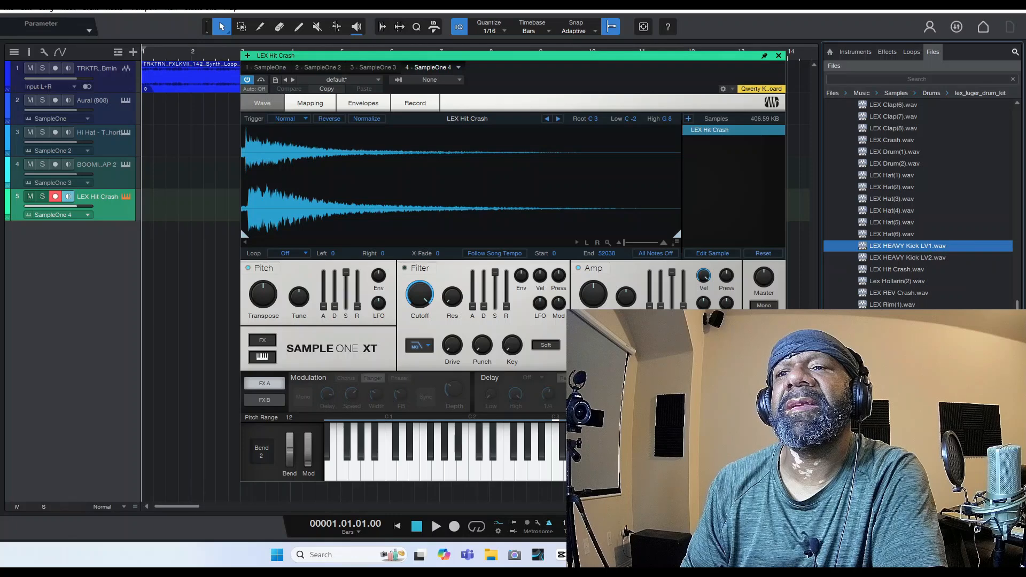
right_click(908, 247)
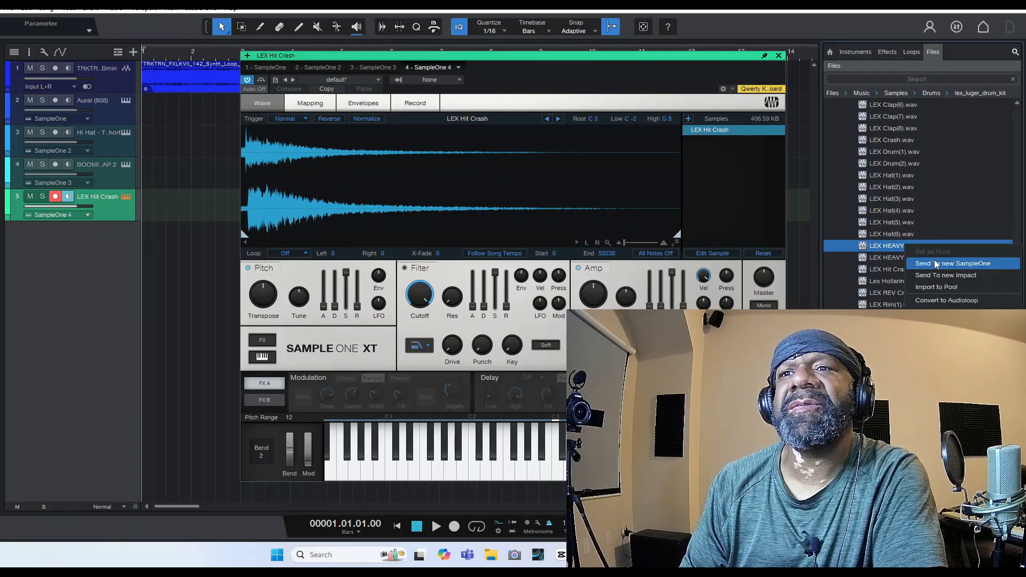
click(935, 264)
- Open the Percs folder of the Diamond Wav - UNCHAINED Drum Kit and send the Diamond Wav - King Rim sample to a new SampleOne
scroll(963, 248, up, 1)
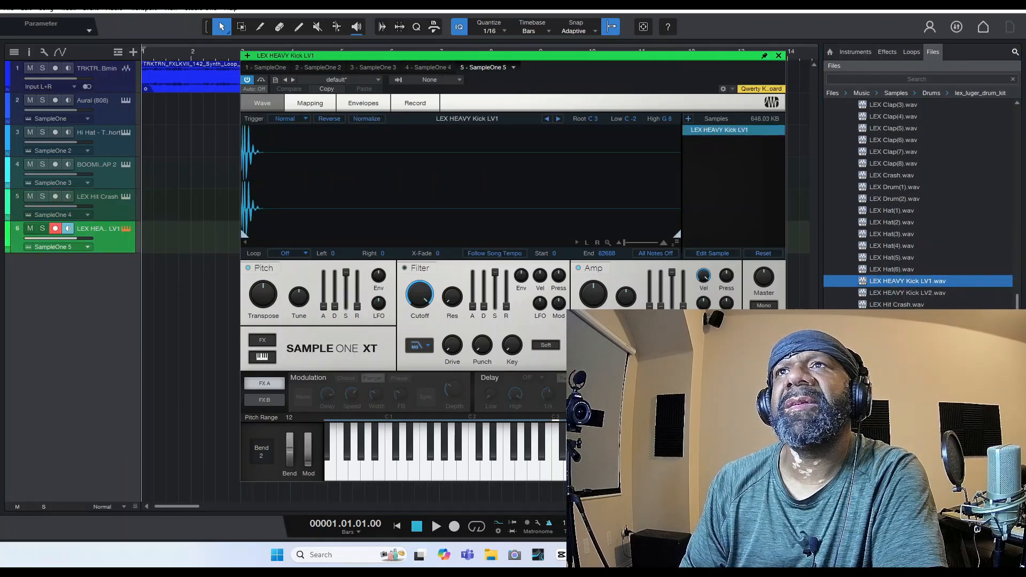
scroll(958, 299, down, 5)
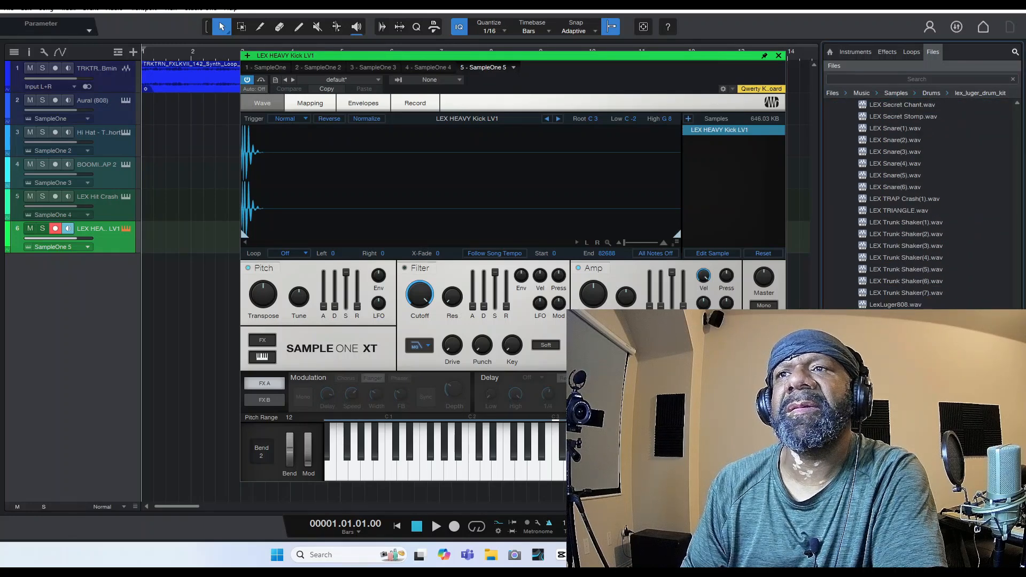
scroll(919, 204, up, 1)
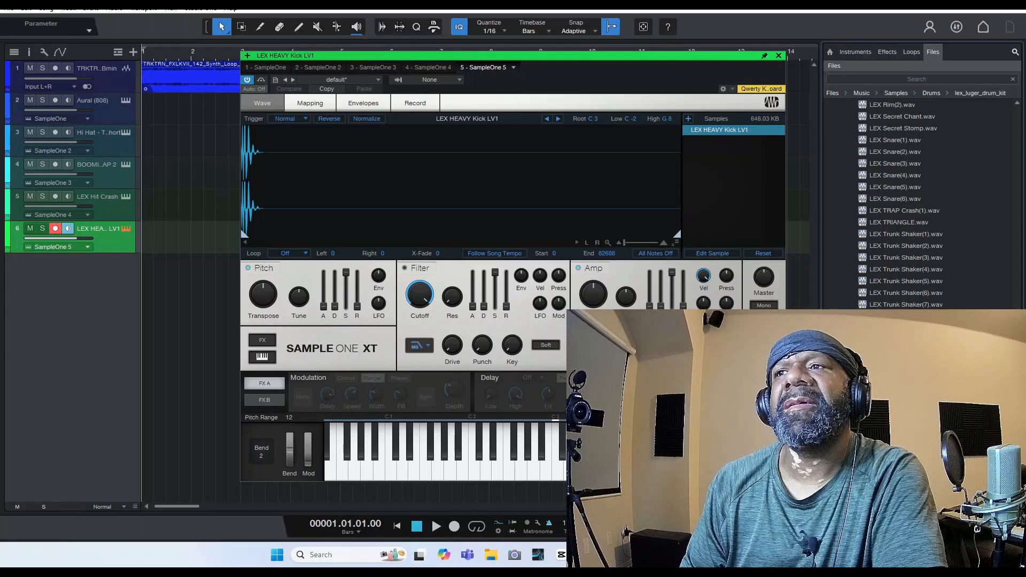
scroll(898, 191, up, 15)
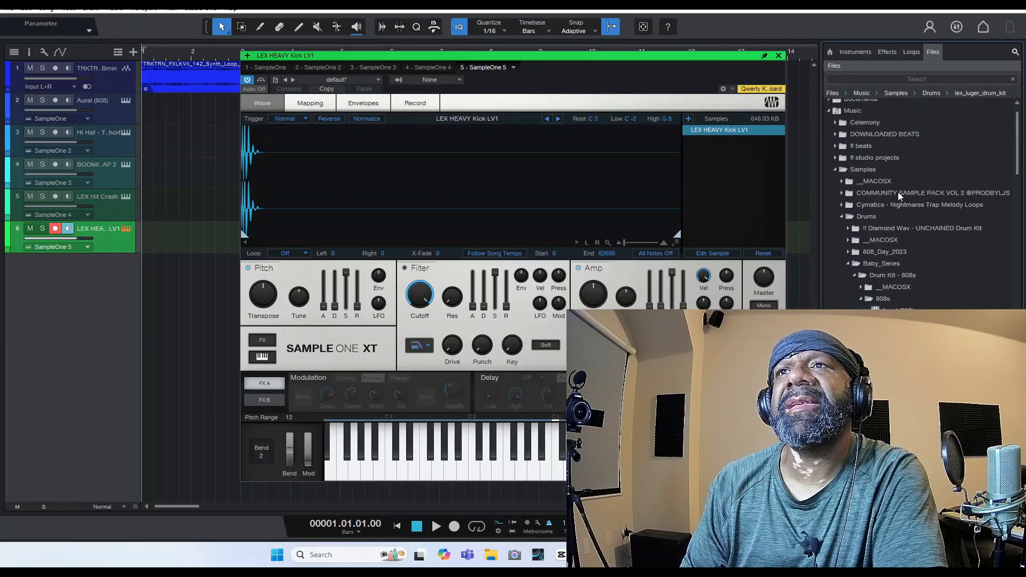
click(854, 229)
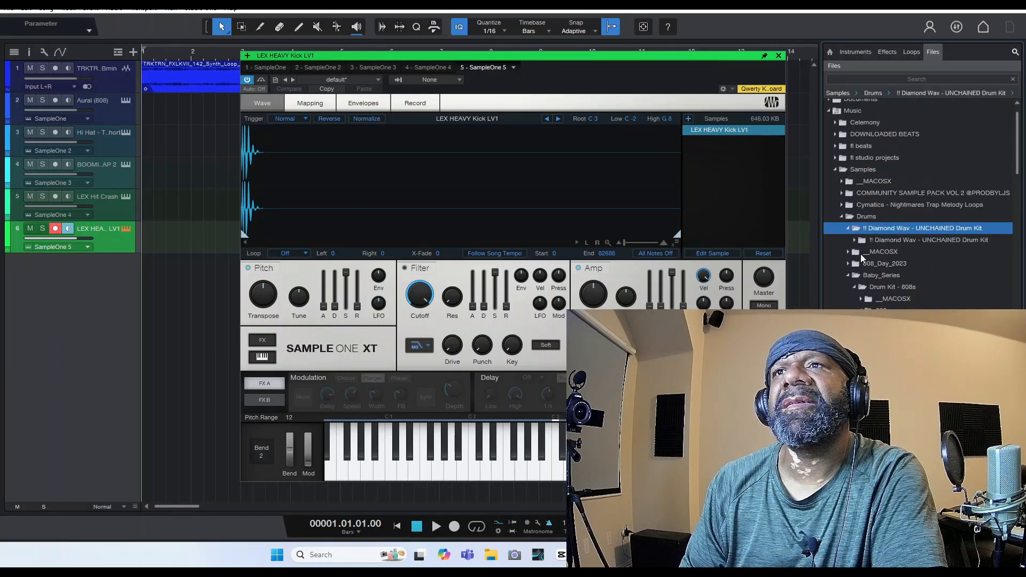
click(857, 239)
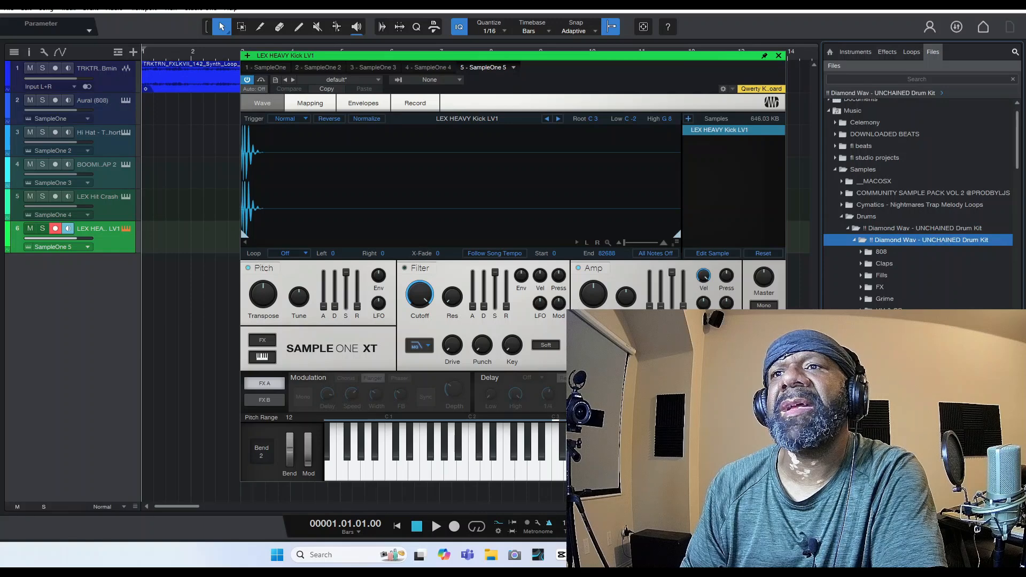
click(861, 334)
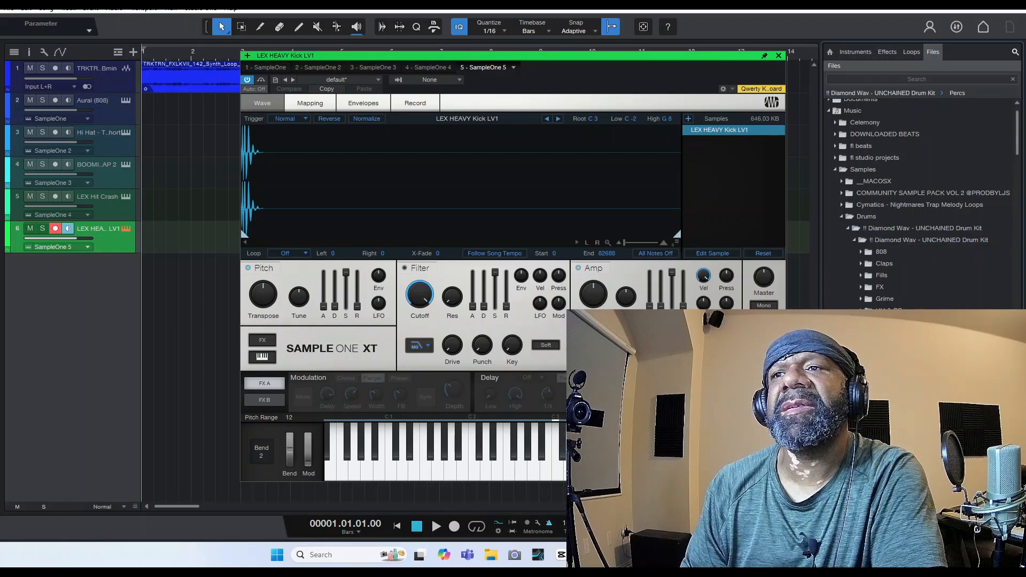
scroll(924, 203, down, 2)
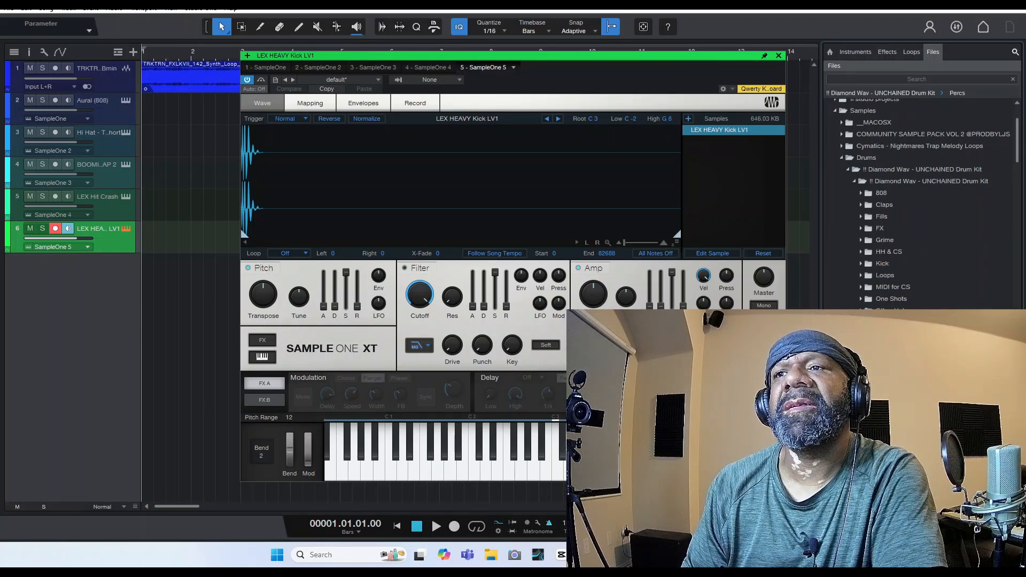
scroll(924, 203, down, 3)
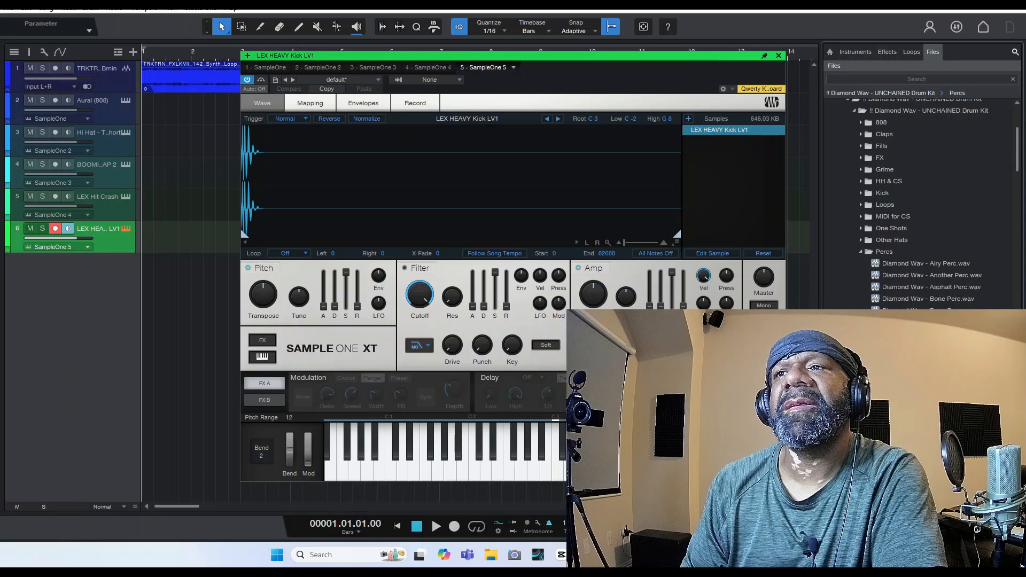
scroll(935, 200, down, 2)
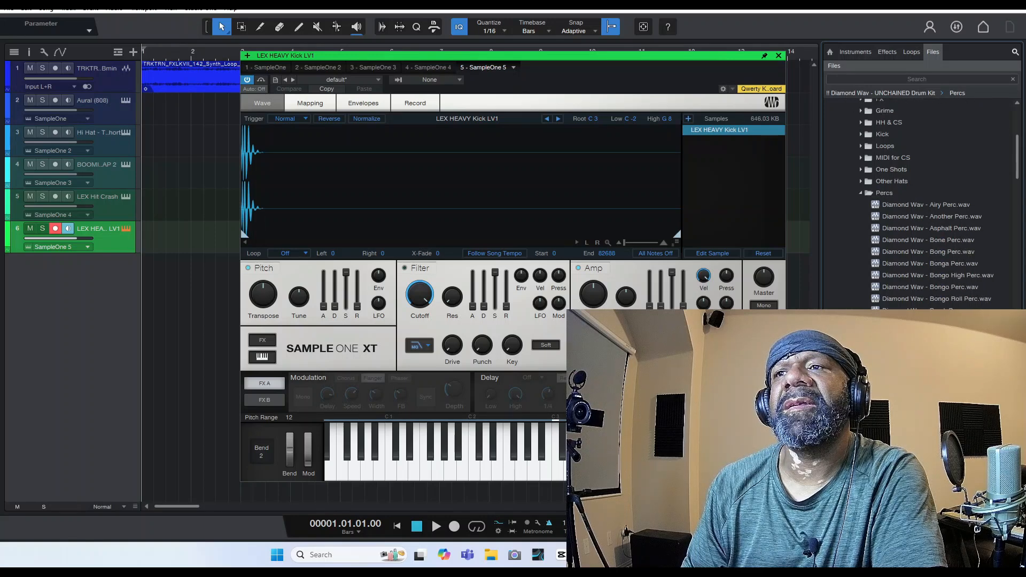
scroll(924, 203, down, 2)
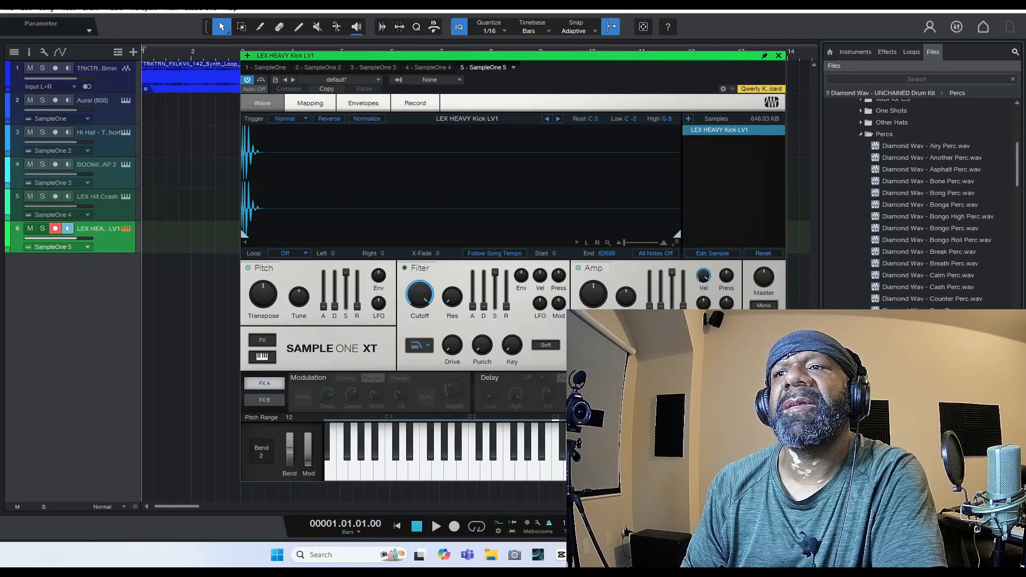
right_click(939, 396)
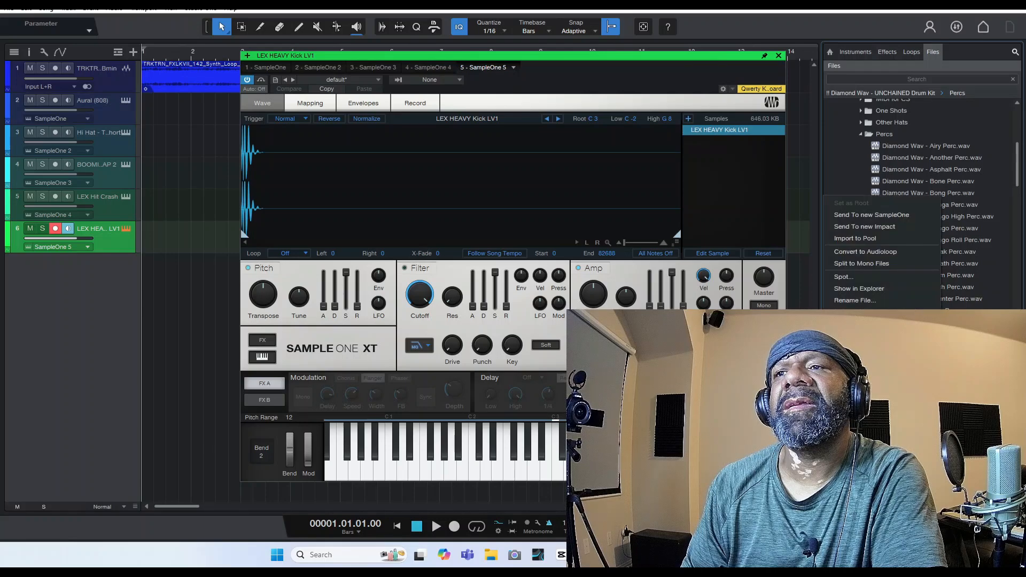
click(898, 216)
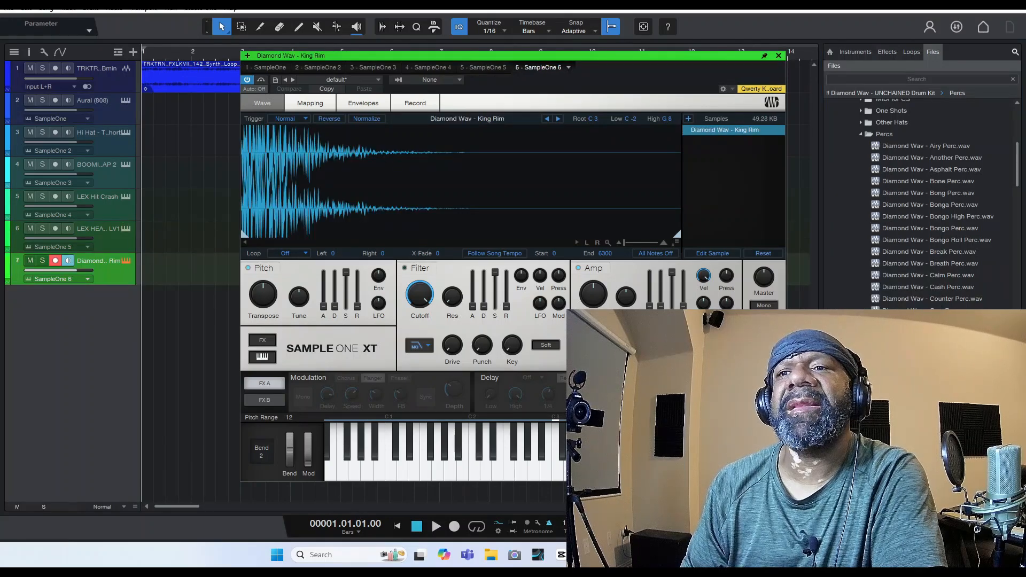
- Close the file browser and SampleOne window, and draw an empty one-bar part at bar 1 on the Hi Hat track
key(F5)
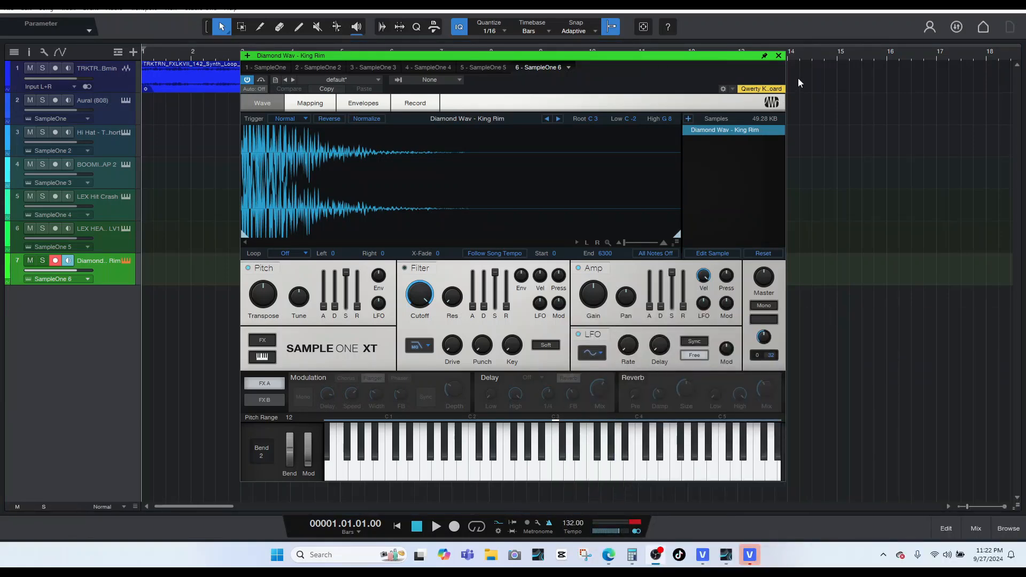
click(778, 56)
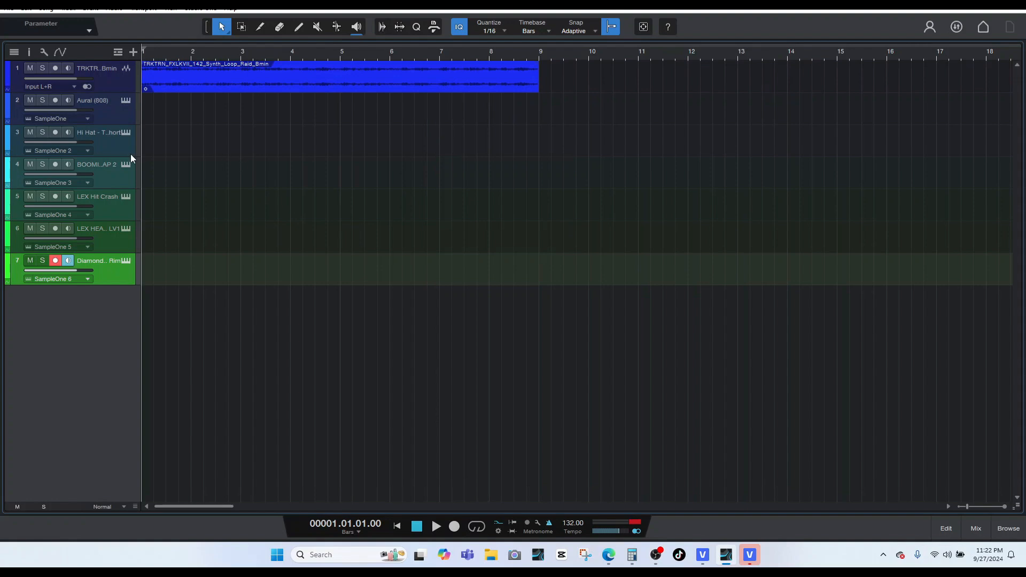
click(299, 28)
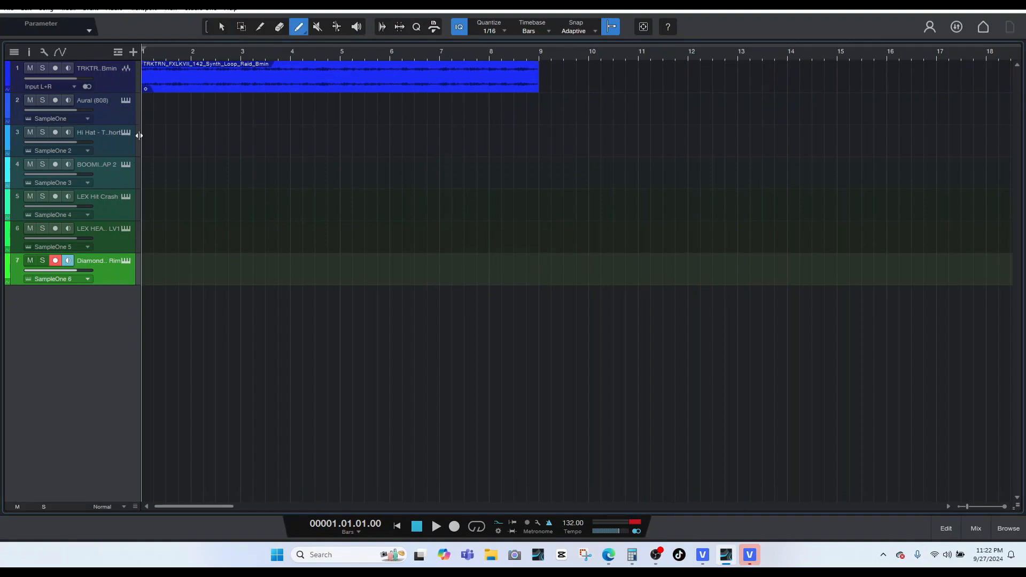
drag(150, 135, 193, 136)
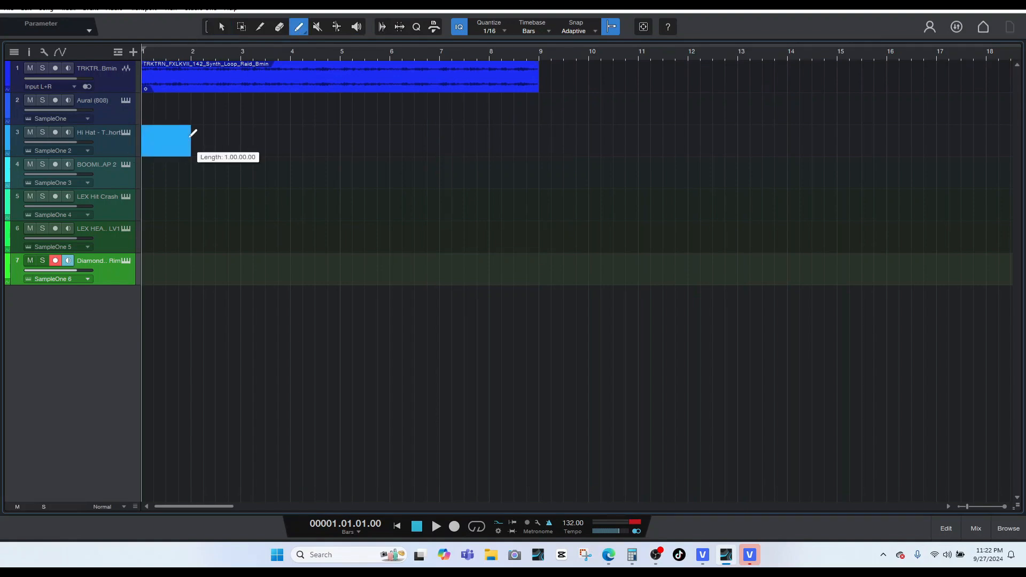
click(224, 26)
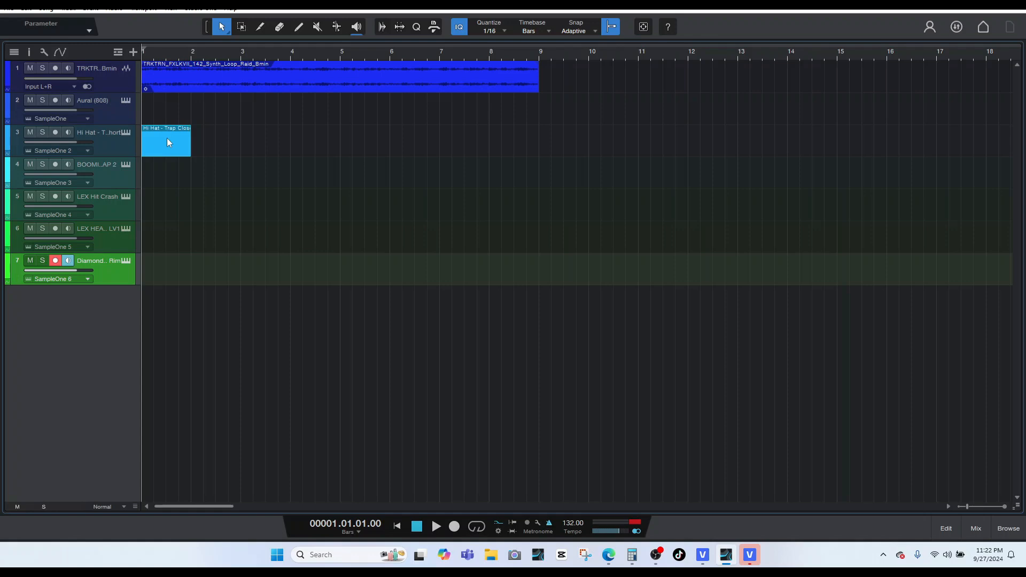
- Open the hi-hat part for editing, fill bar 1 with eight eighth notes on C 3, and start playback
double_click(167, 138)
drag(175, 394, 374, 395)
click(107, 297)
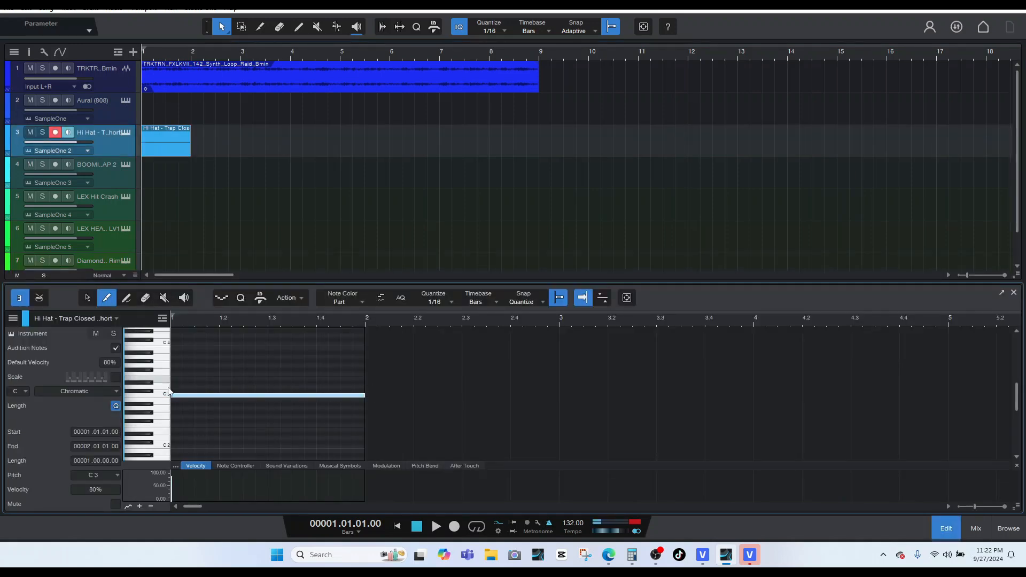
click(195, 395)
click(219, 395)
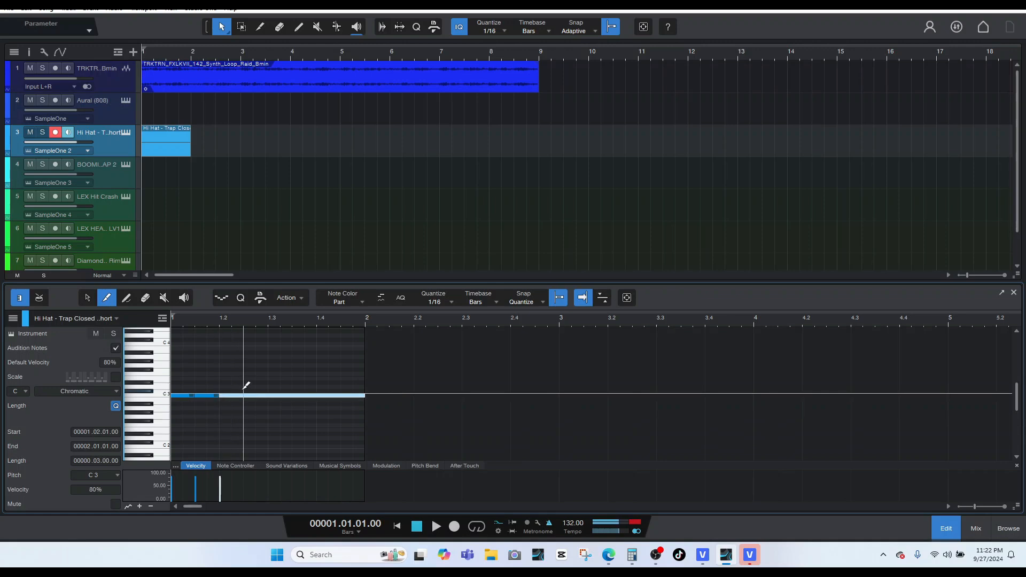
click(244, 395)
click(267, 394)
click(292, 395)
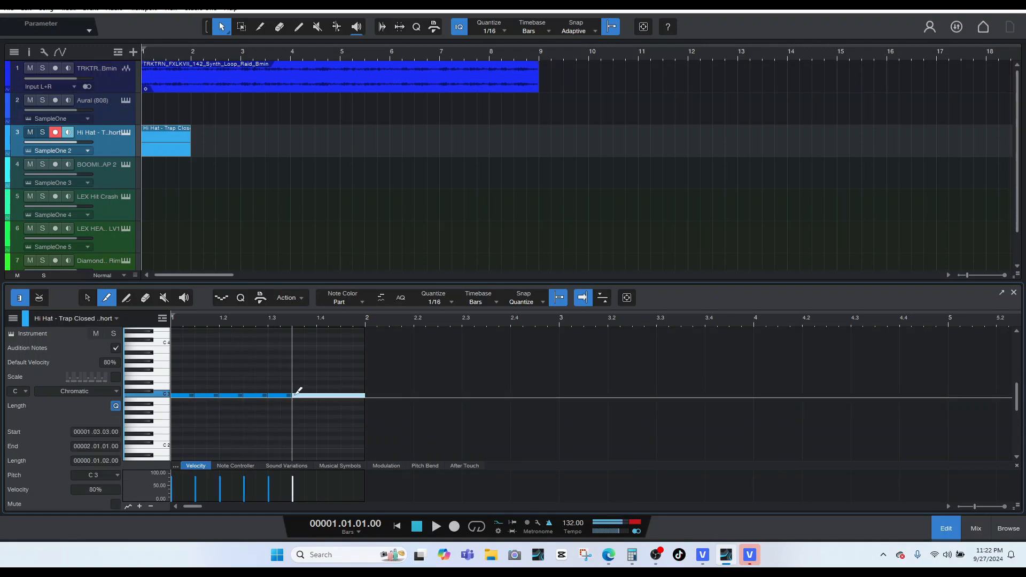
click(317, 395)
click(341, 395)
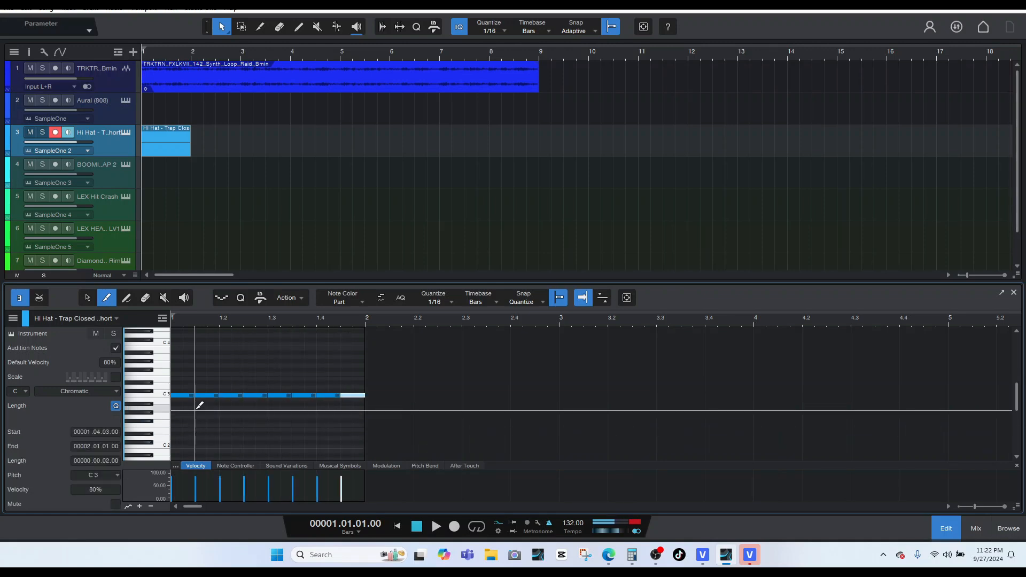
key(space)
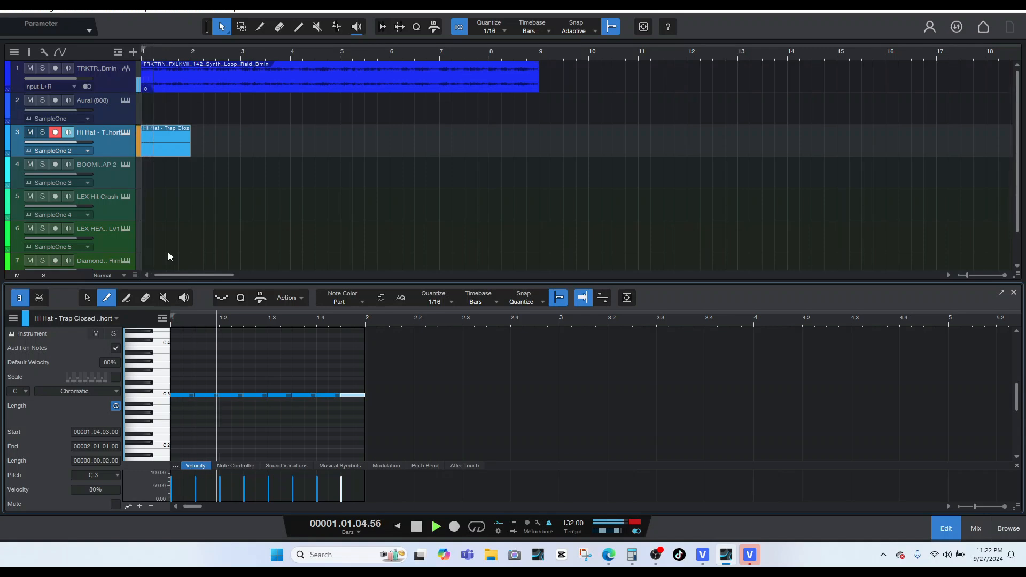
- Stop playback, extend the hi-hat part to two bars, and duplicate its eight C 3 notes into bar 2
key(space)
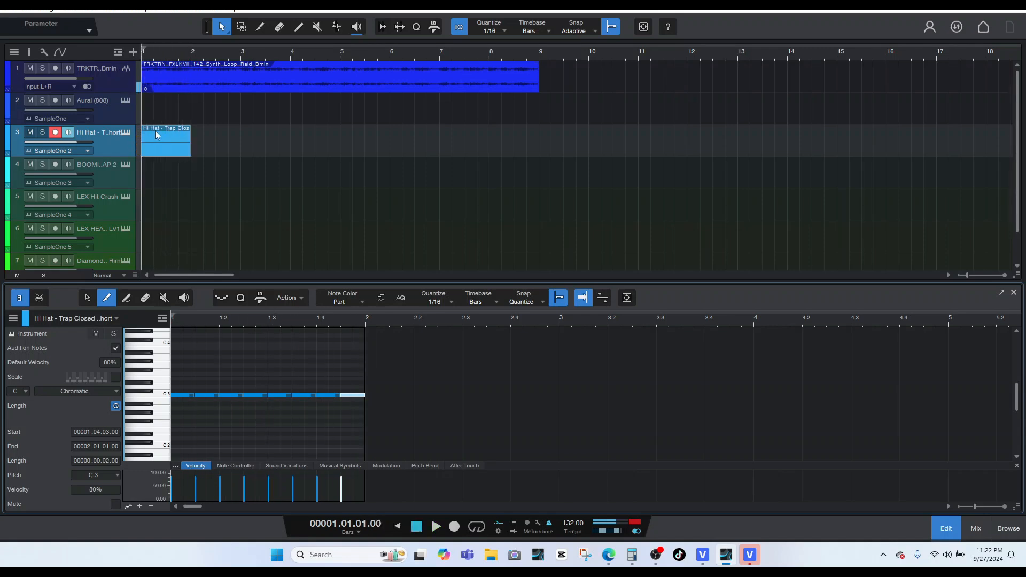
drag(195, 145, 238, 151)
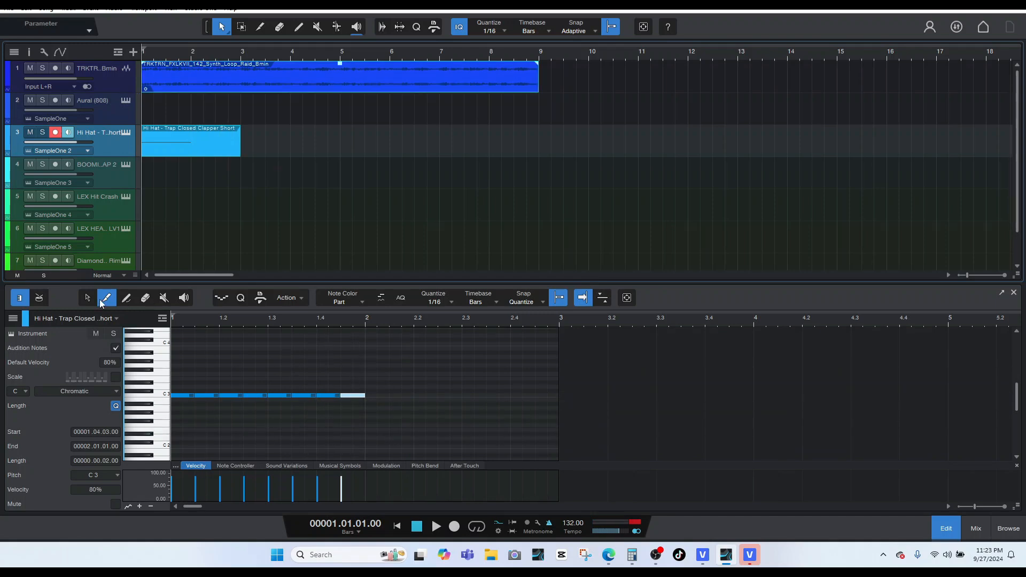
key(1)
key(ctrl+a)
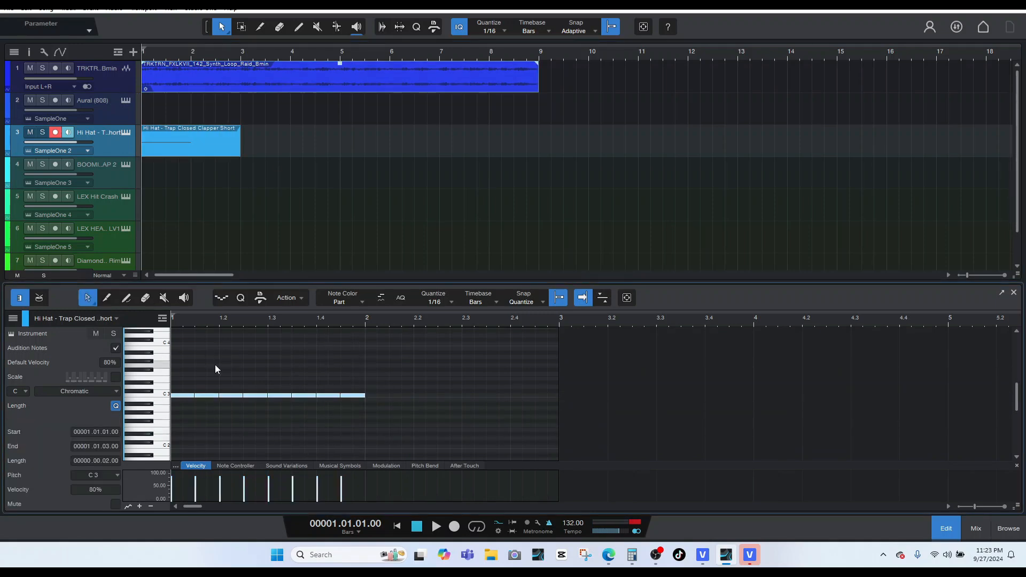
key(d)
- Paint extra sixteenth-note hi-hats on C 3 at 2.1.2 and 2.1.4, and play the pattern back
click(109, 300)
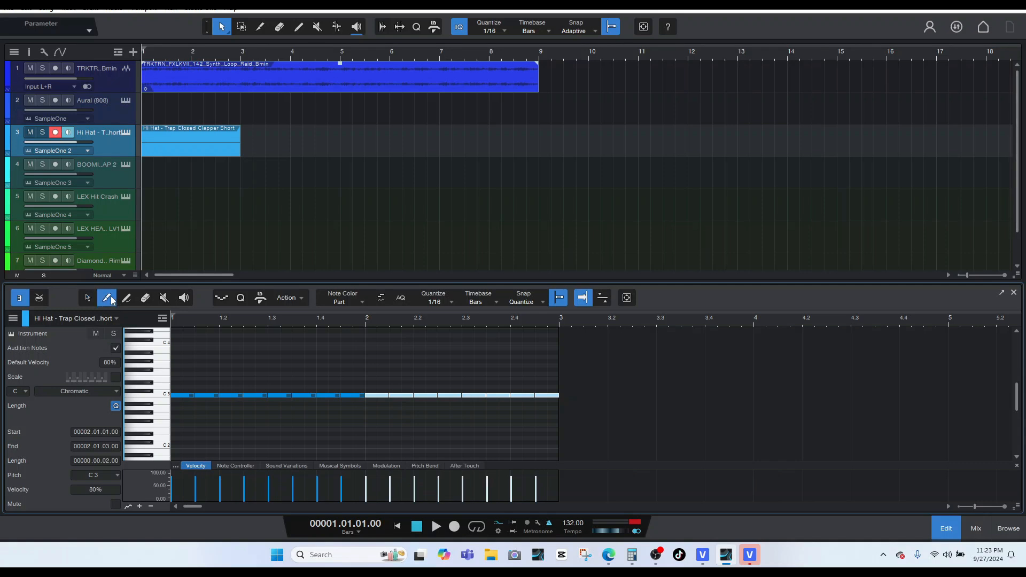
click(389, 396)
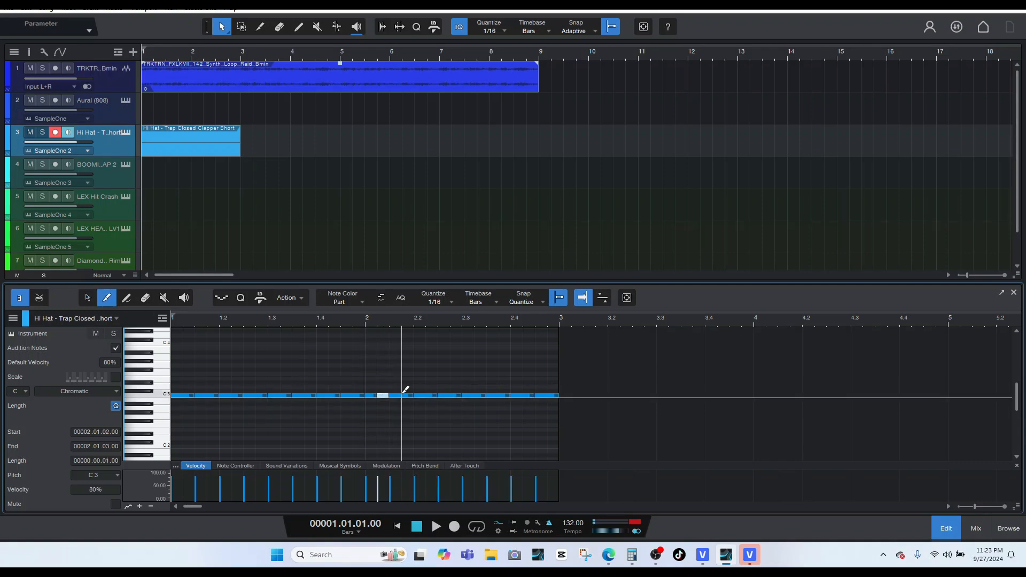
click(404, 395)
click(436, 526)
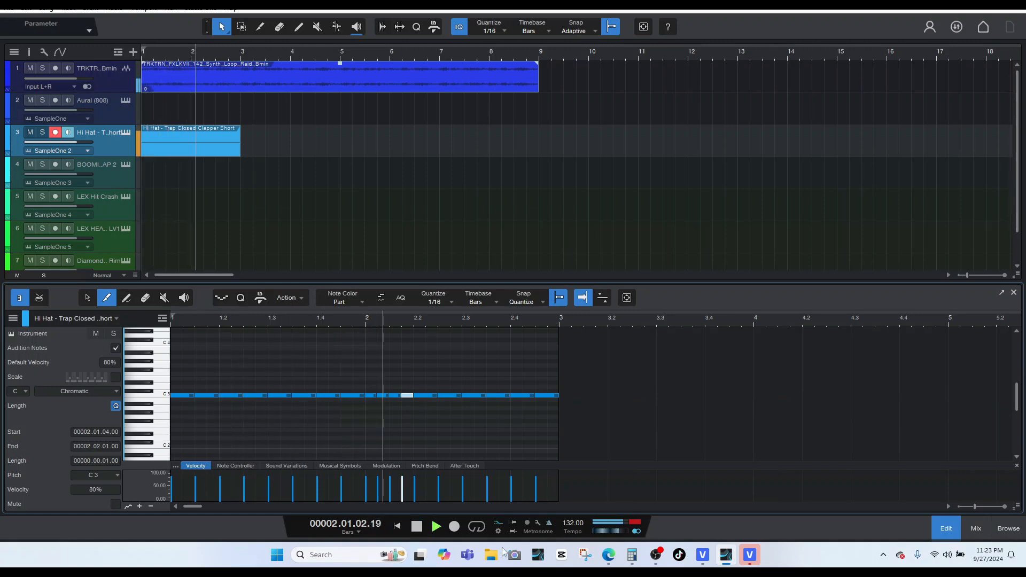
click(417, 527)
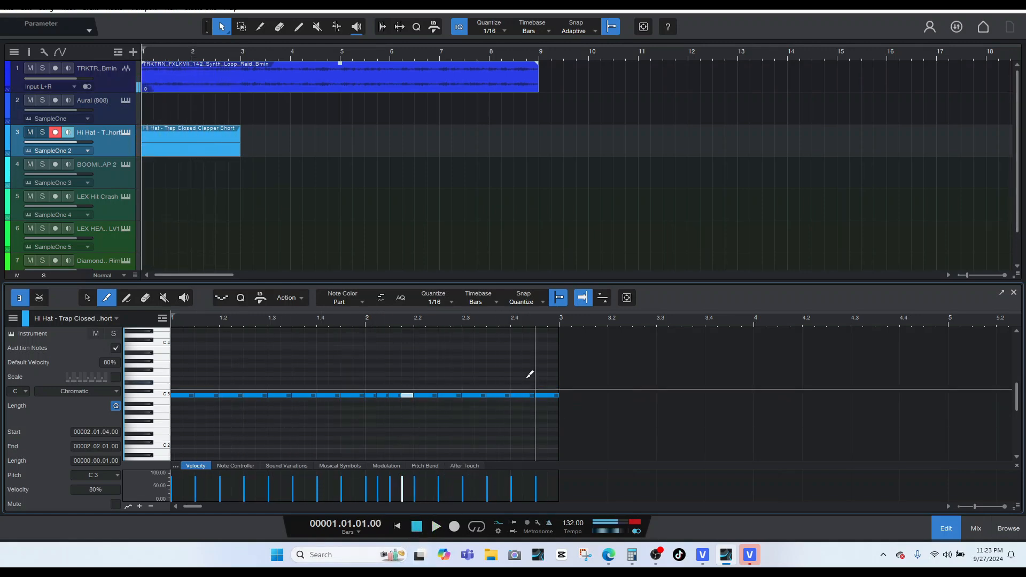
- Set the editor quantize to 1/32, paint a thirty-second-note hi-hat roll on C 3 at the end of bar 2, and play it back
click(436, 300)
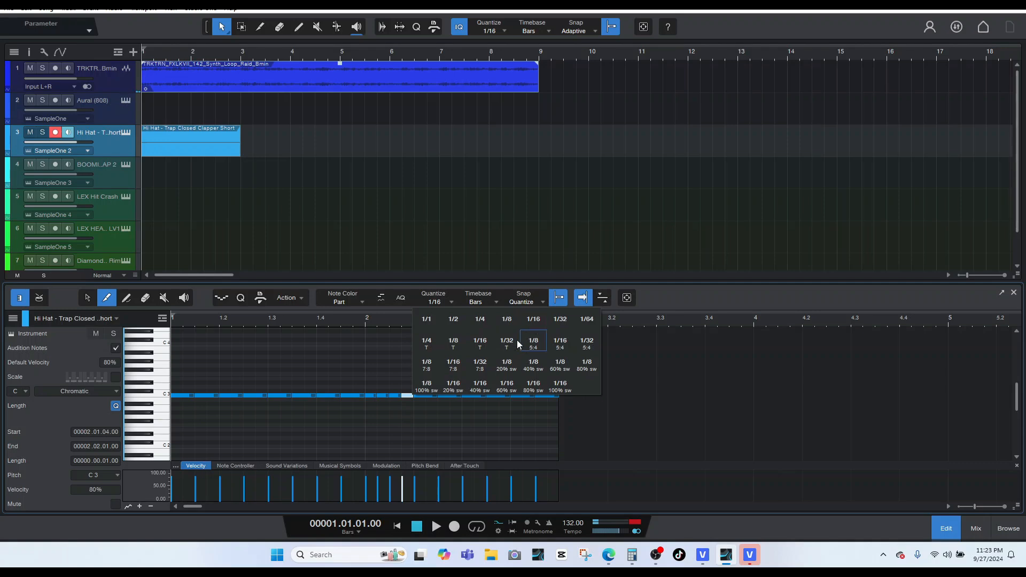
click(560, 320)
click(541, 396)
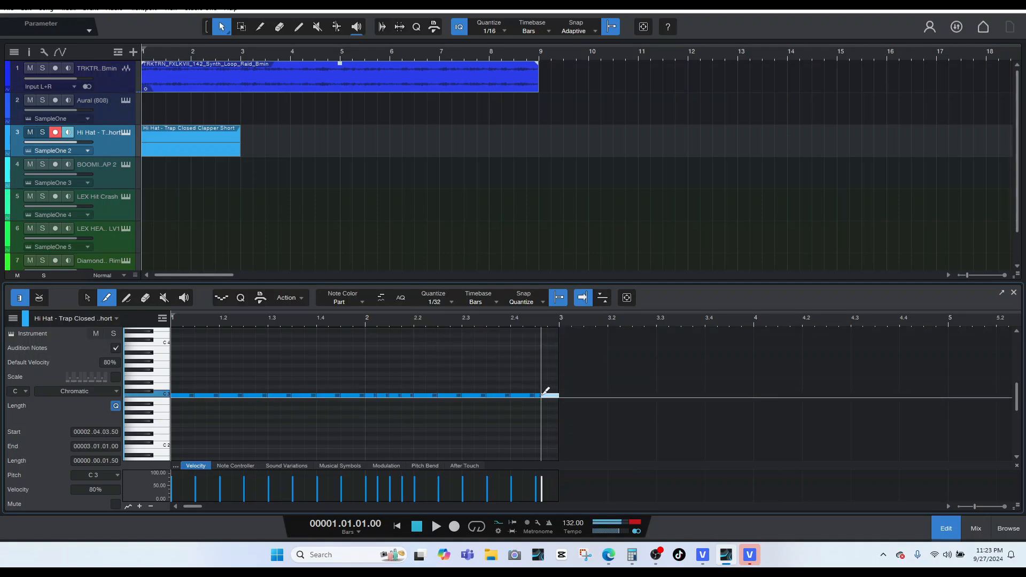
click(547, 396)
click(555, 396)
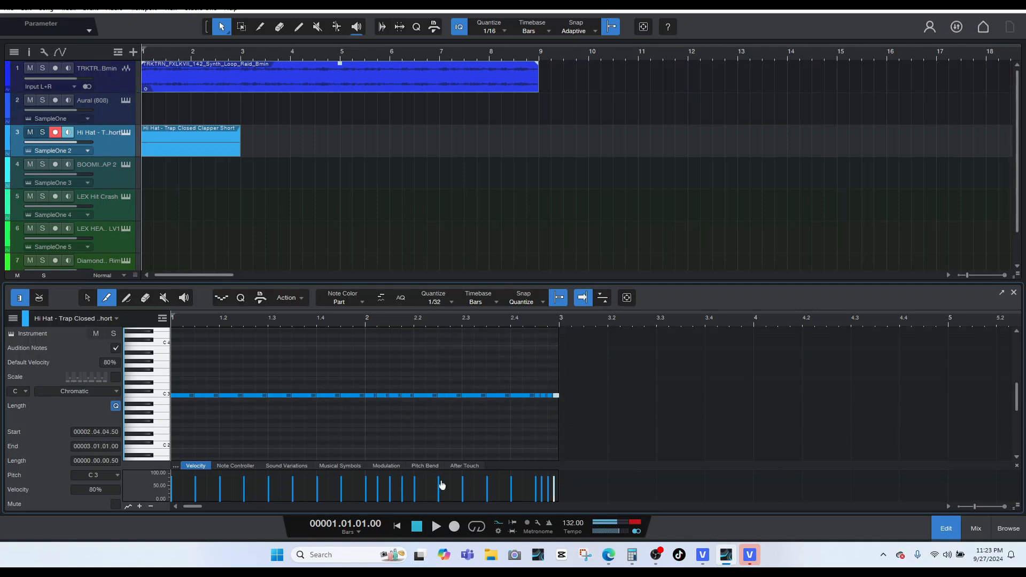
click(436, 526)
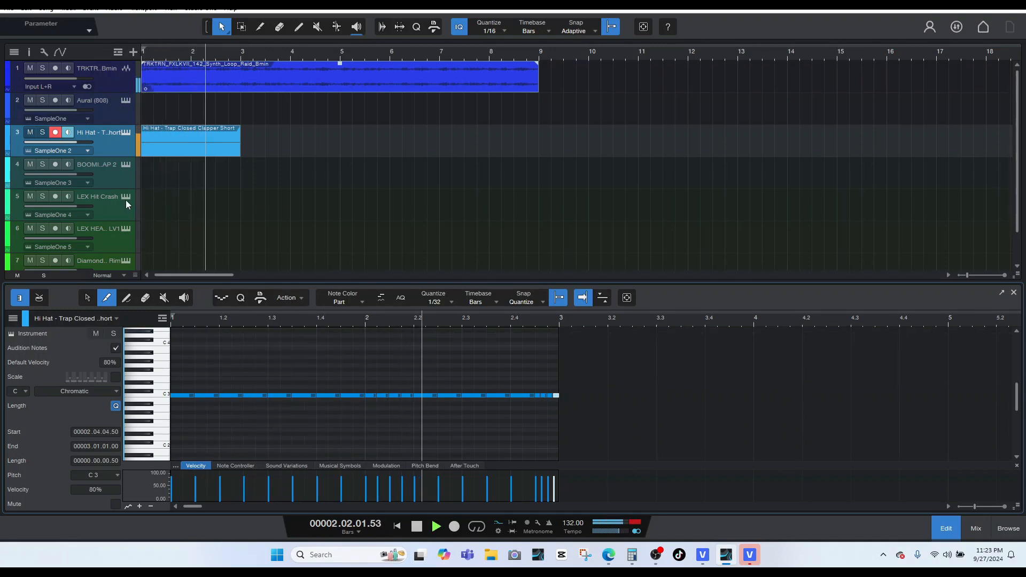
click(417, 526)
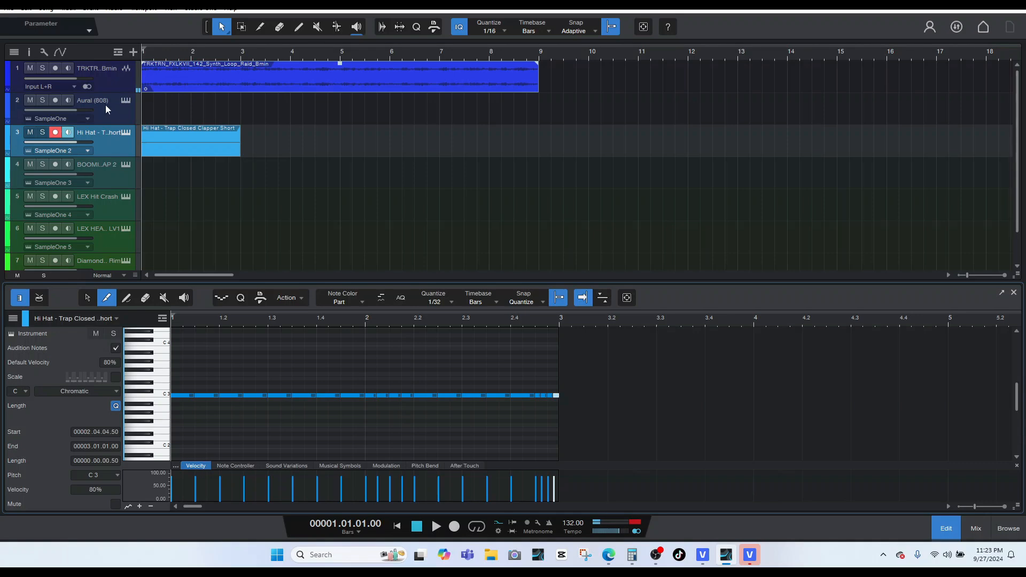
- Draw an empty one-bar part at bar 1 on the BOOMIN CLAP 2 track
click(108, 171)
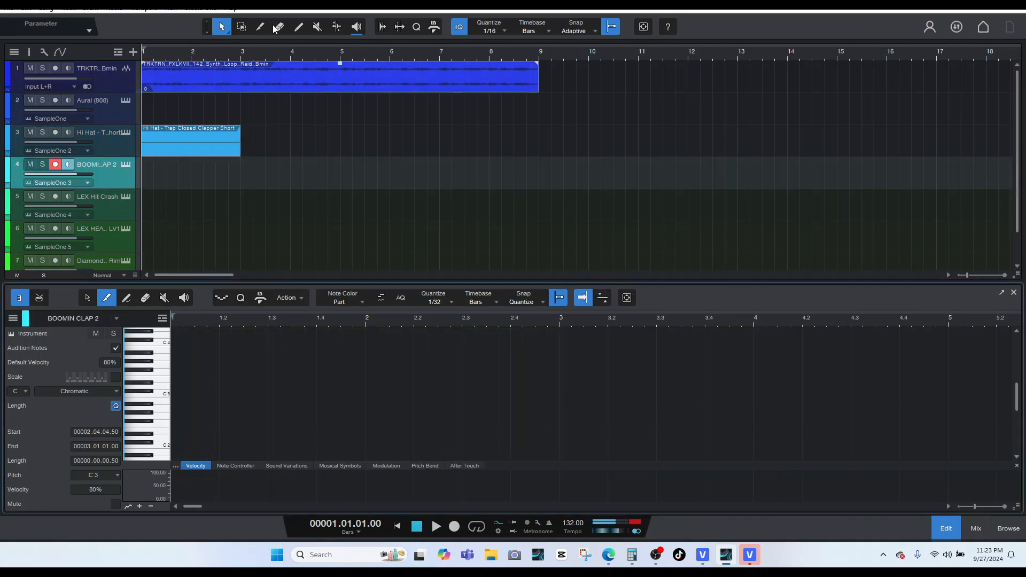
click(295, 29)
drag(146, 178, 196, 178)
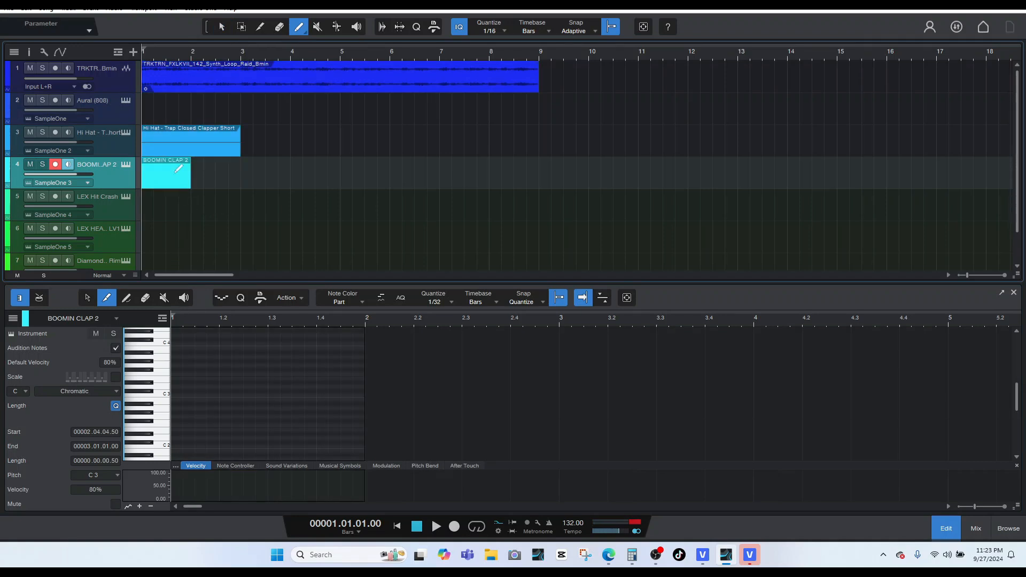
- Add a C 3 clap on beat 3 of bar 1, play it back, and duplicate the clap part into bar 2
click(126, 297)
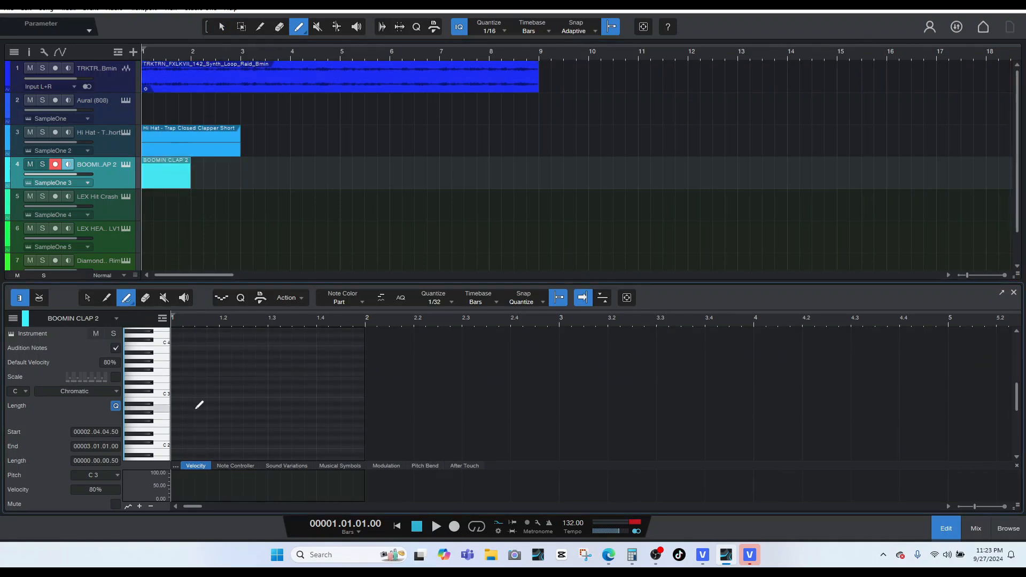
click(271, 396)
key(space)
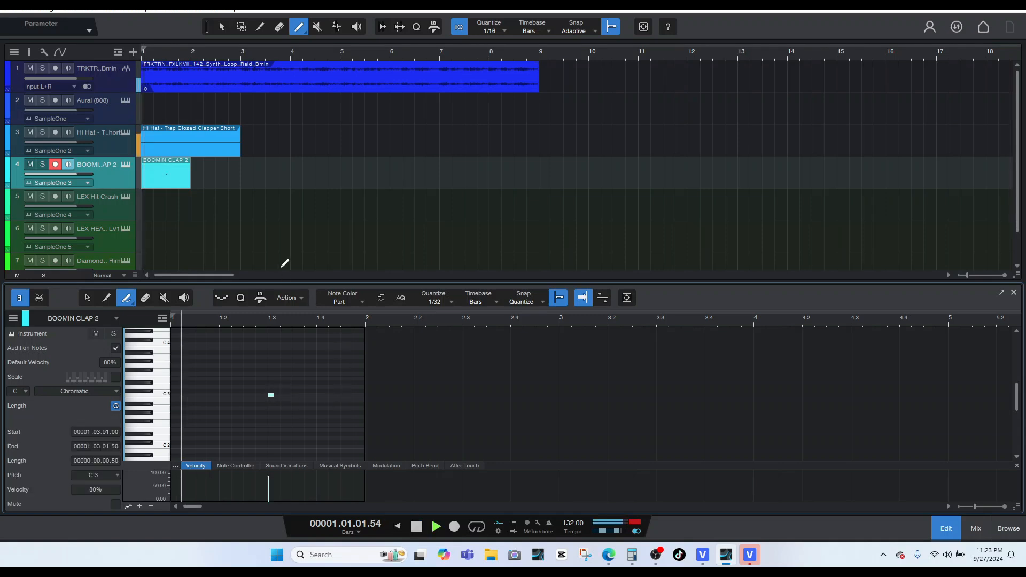
key(space)
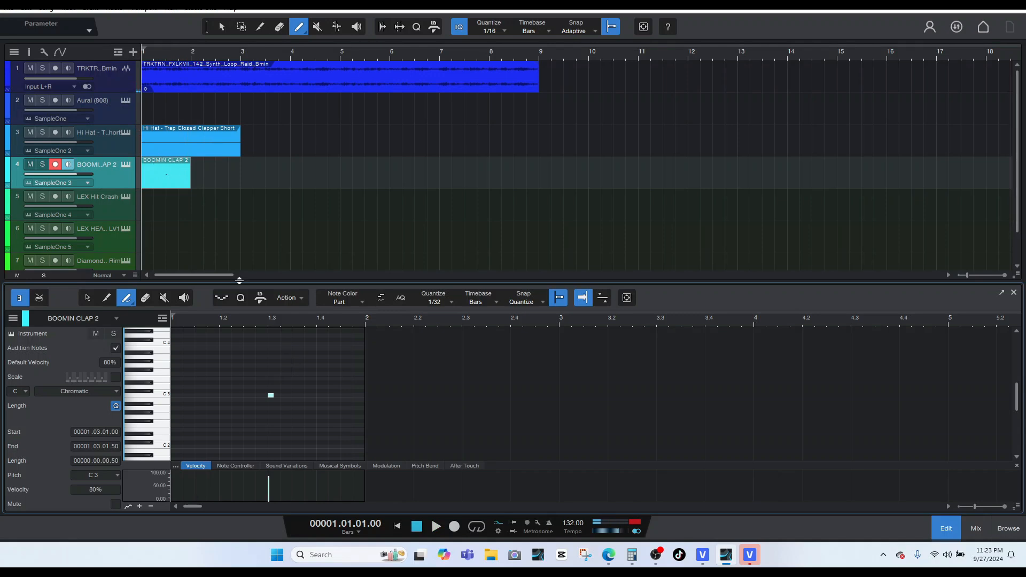
click(227, 27)
key(d)
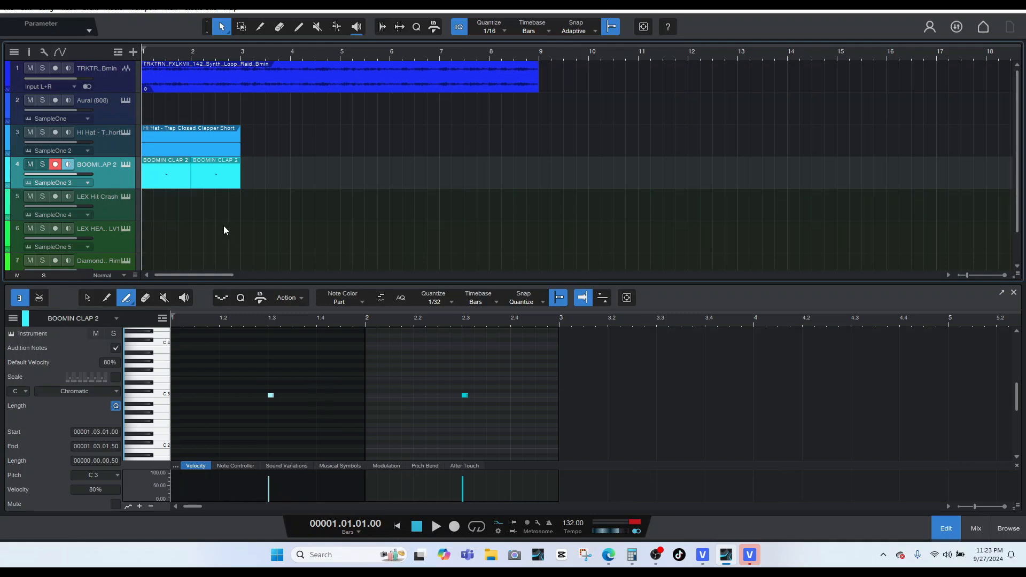
click(117, 233)
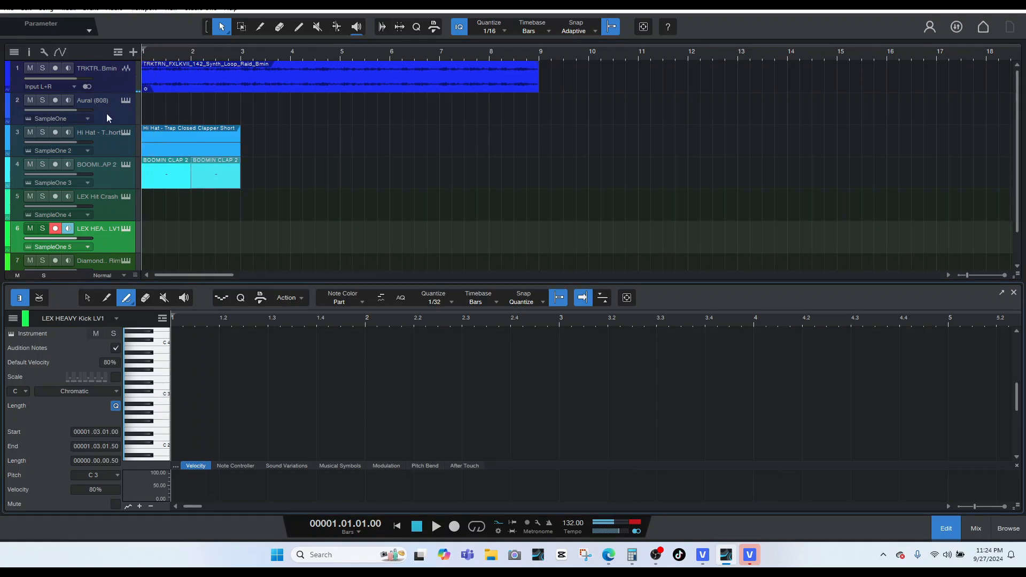
click(112, 260)
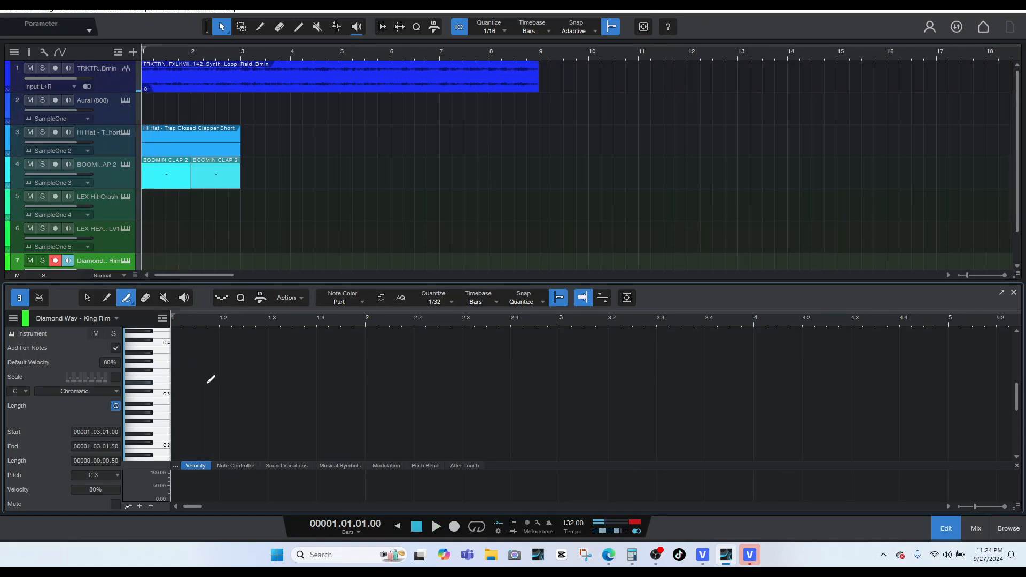
click(40, 298)
click(25, 297)
key(space)
key(space)
click(203, 390)
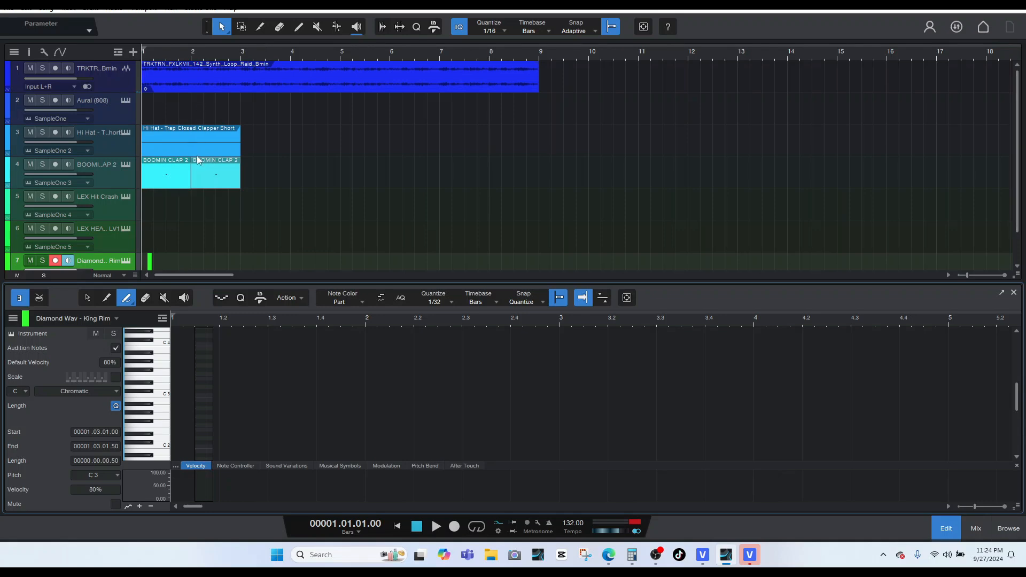
key(ctrl+z)
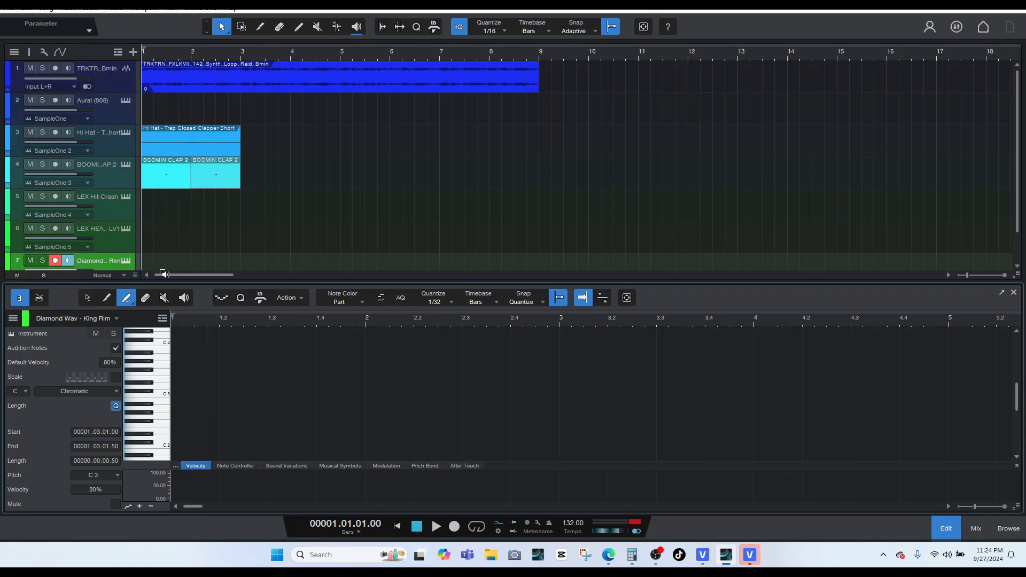
- Draw an empty one-bar part at bar 1 on the Diamond Wav - King Rim track
scroll(174, 251, down, 1)
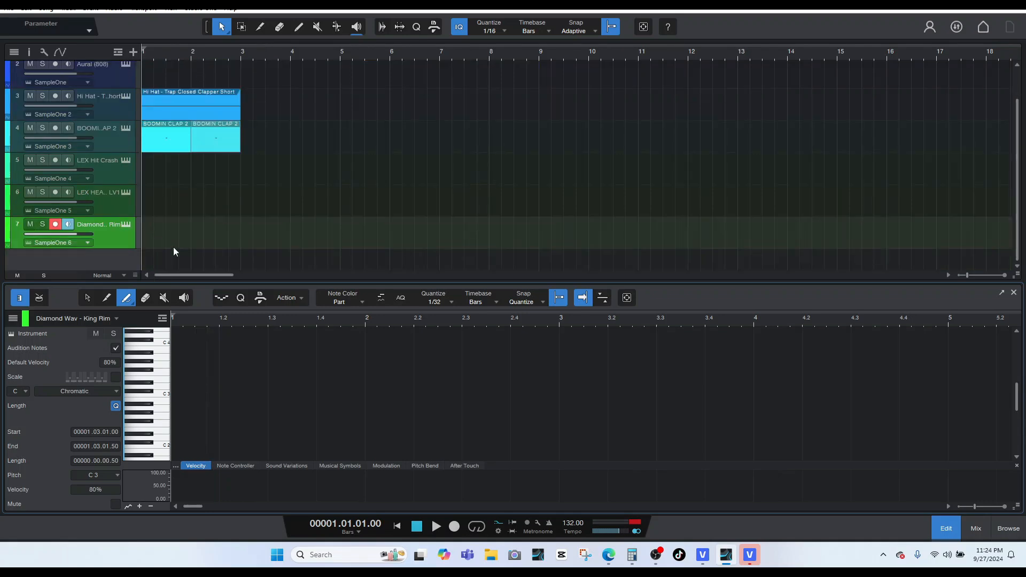
click(298, 30)
drag(156, 229, 199, 230)
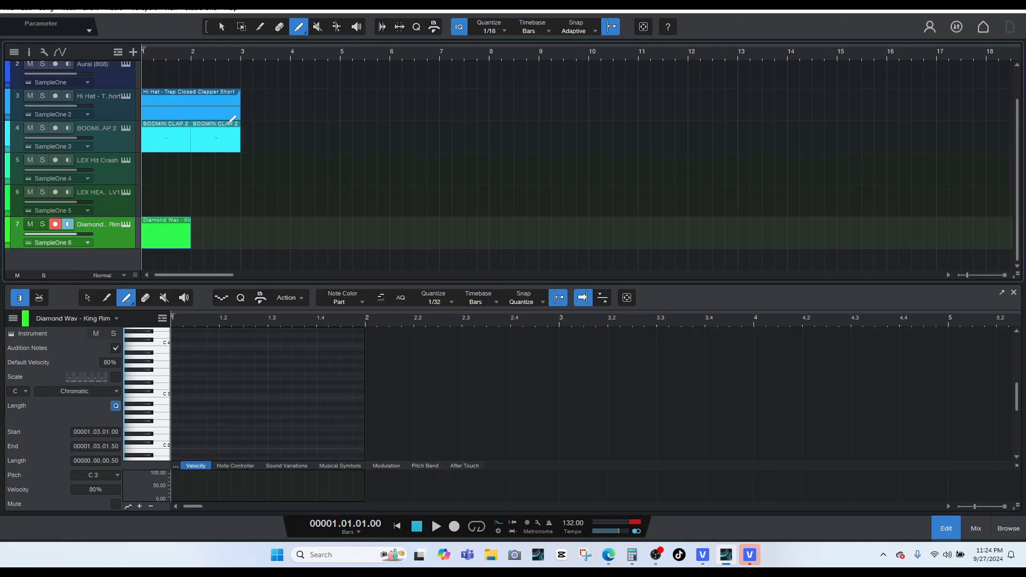
click(222, 28)
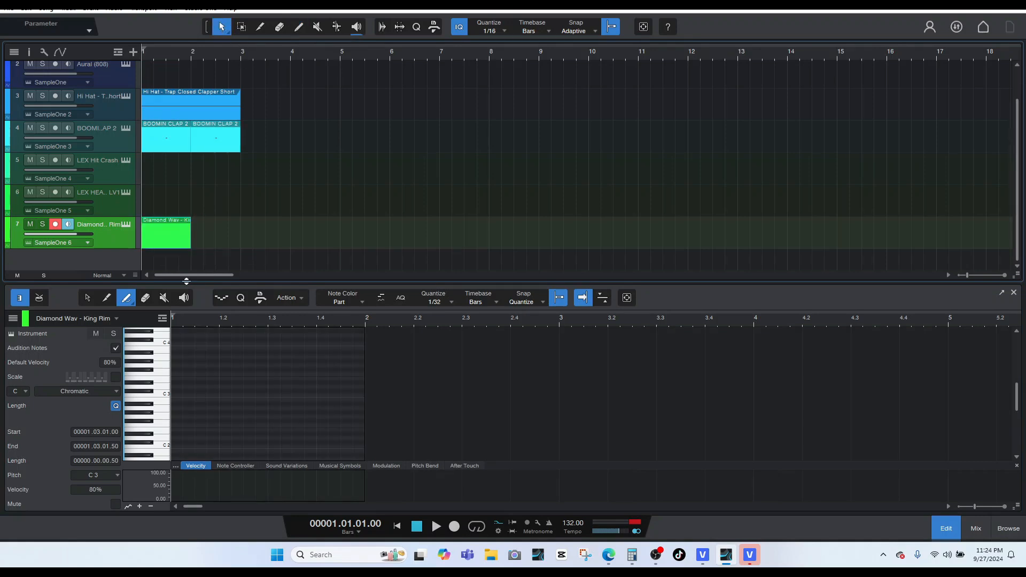
- Place C 3 rim notes at 1.1.3, 1.4.1 and 1.4.3, playing the pattern back to check their timing
click(198, 395)
key(space)
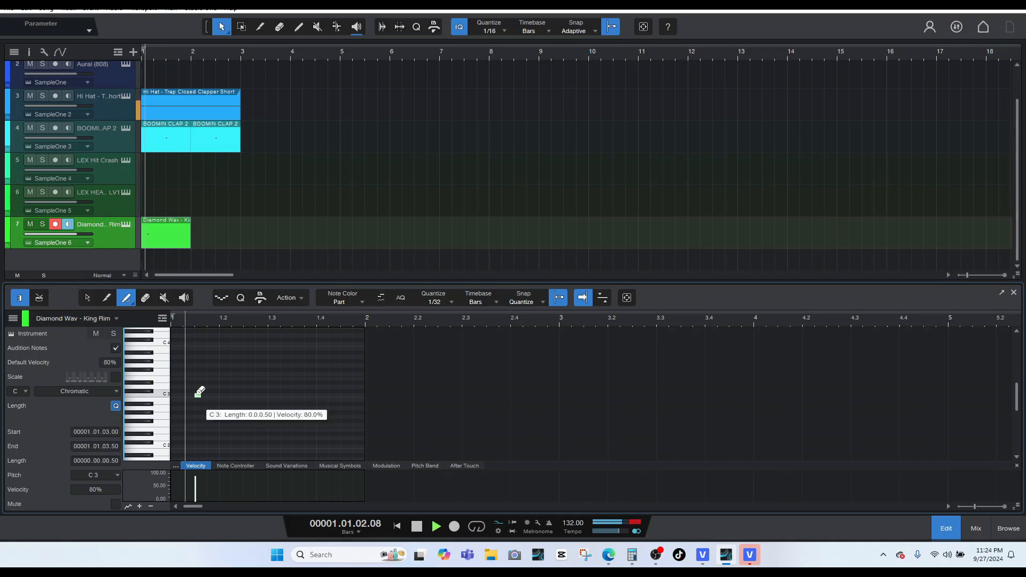
key(space)
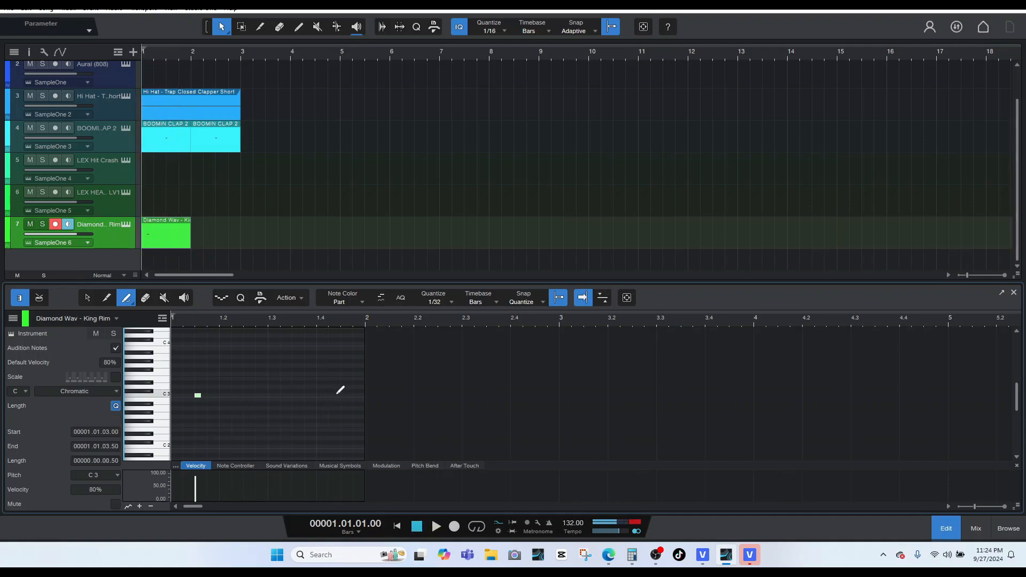
key(space)
key(space)
click(343, 395)
key(space)
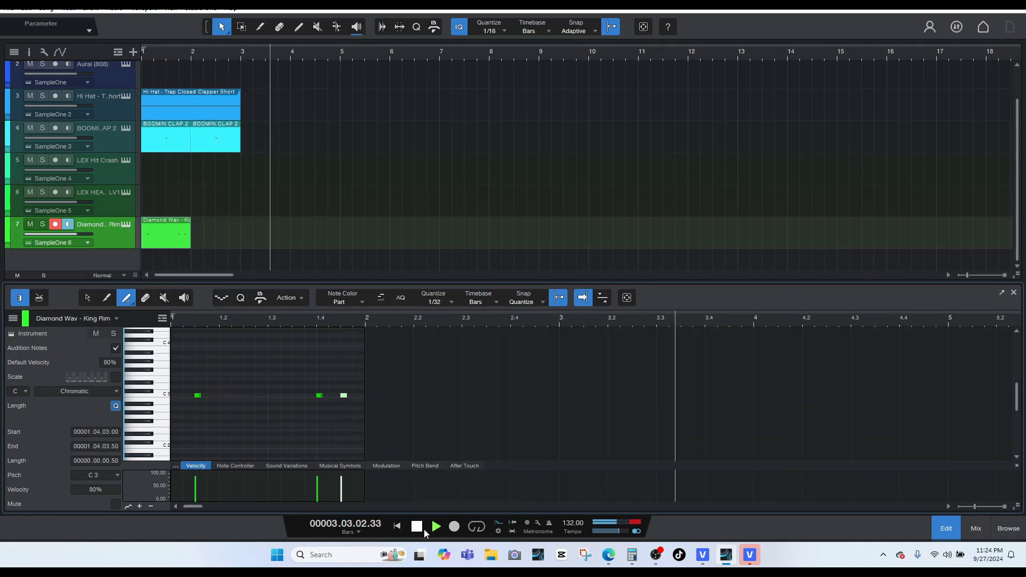
key(space)
- Extend the King Rim part to two bars and play it back with the synth loop and other drums
drag(197, 247, 241, 248)
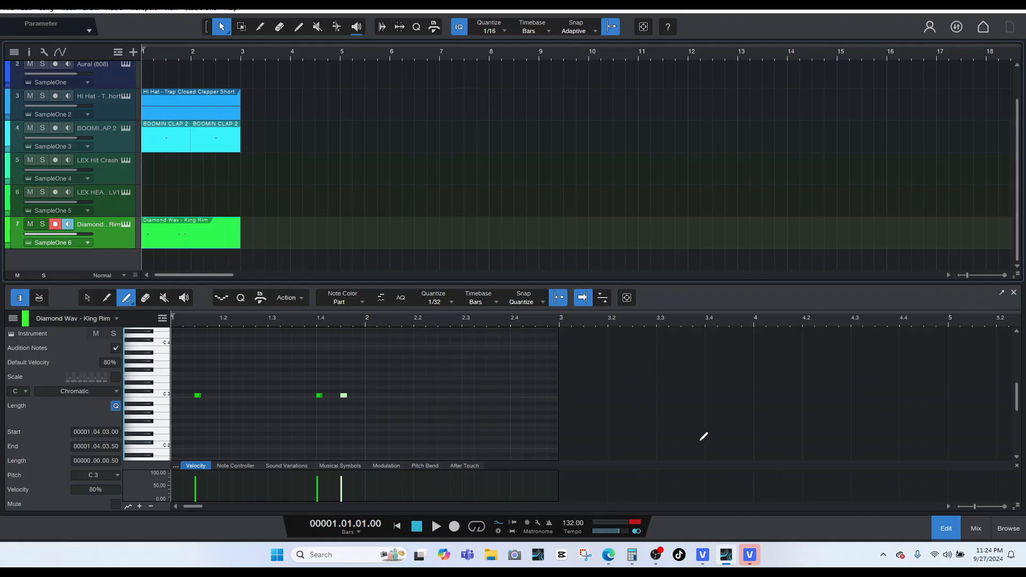
scroll(386, 252, up, 2)
key(space)
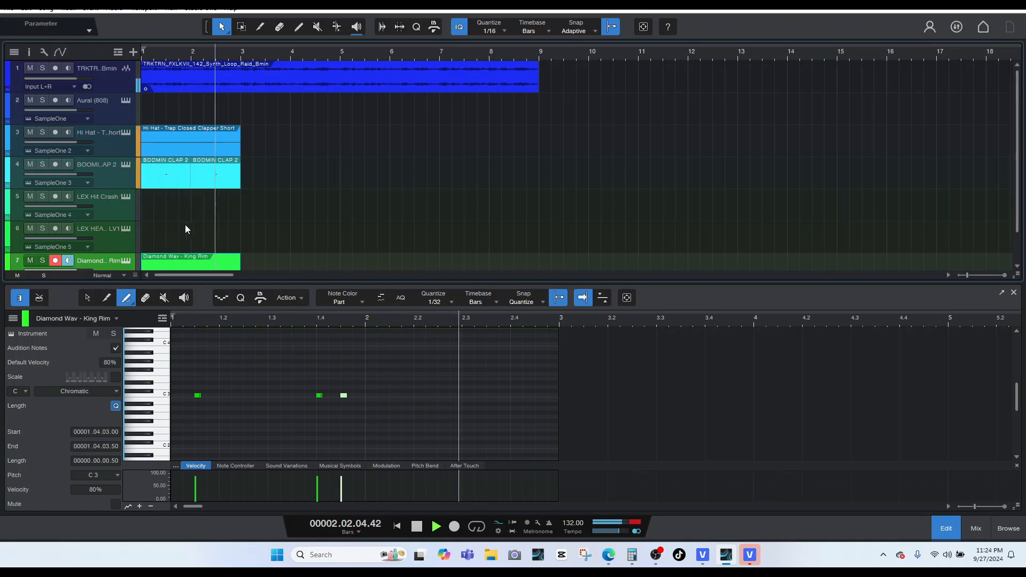
key(space)
- Draw an empty two-bar part starting at bar 1 on the Aural (808) track
click(118, 113)
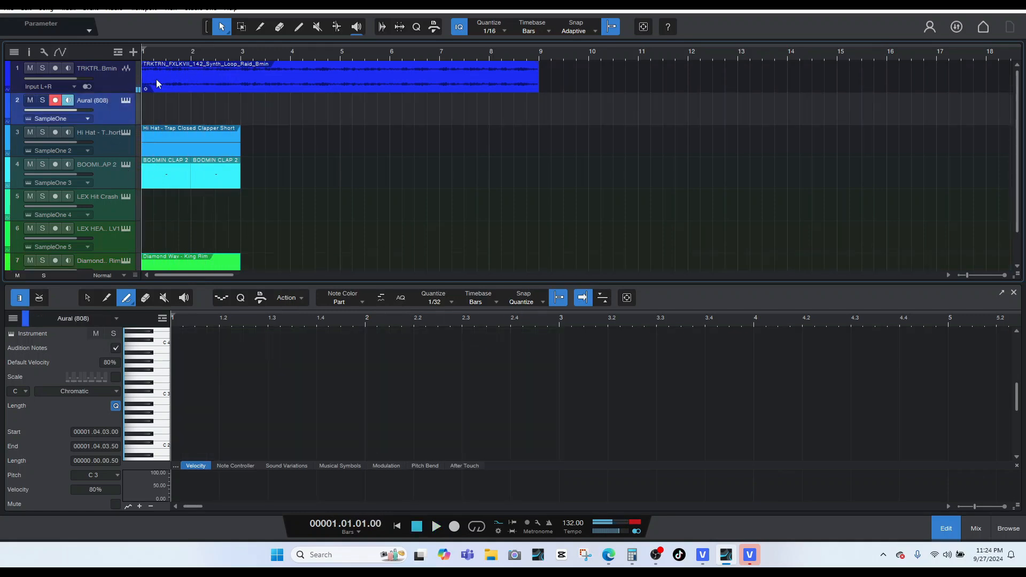
click(300, 28)
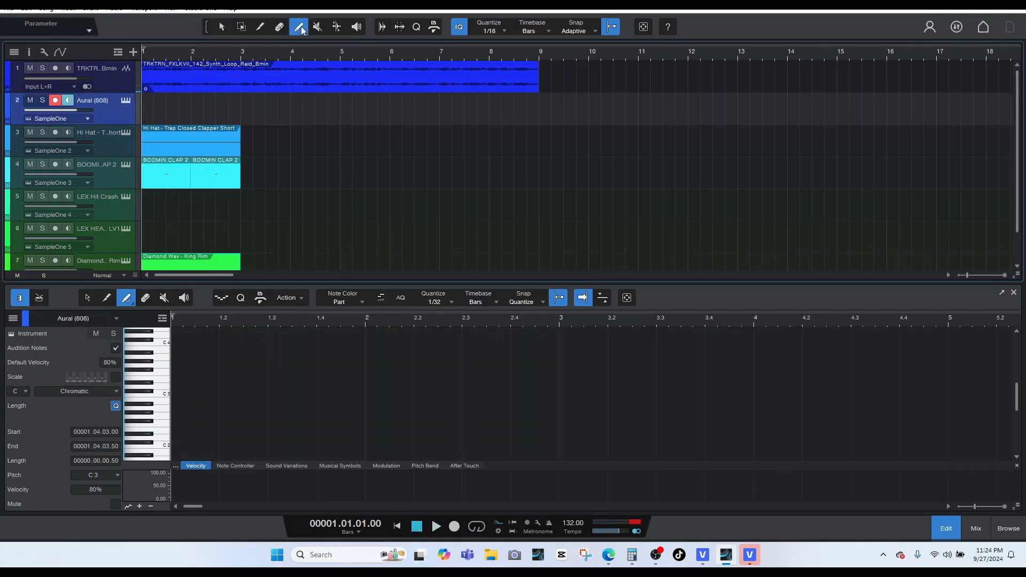
mouse_move(148, 100)
mouse_down()
mouse_move(255, 102)
mouse_move(240, 103)
mouse_up()
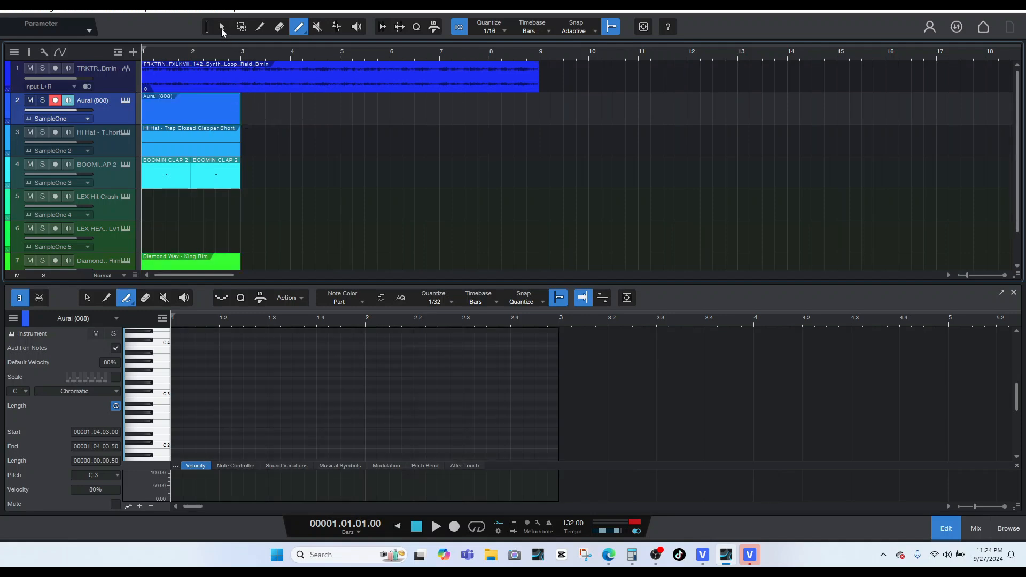
- Place a C# 3 note at the start of the 808 part and lengthen it to one beat
click(299, 30)
click(177, 389)
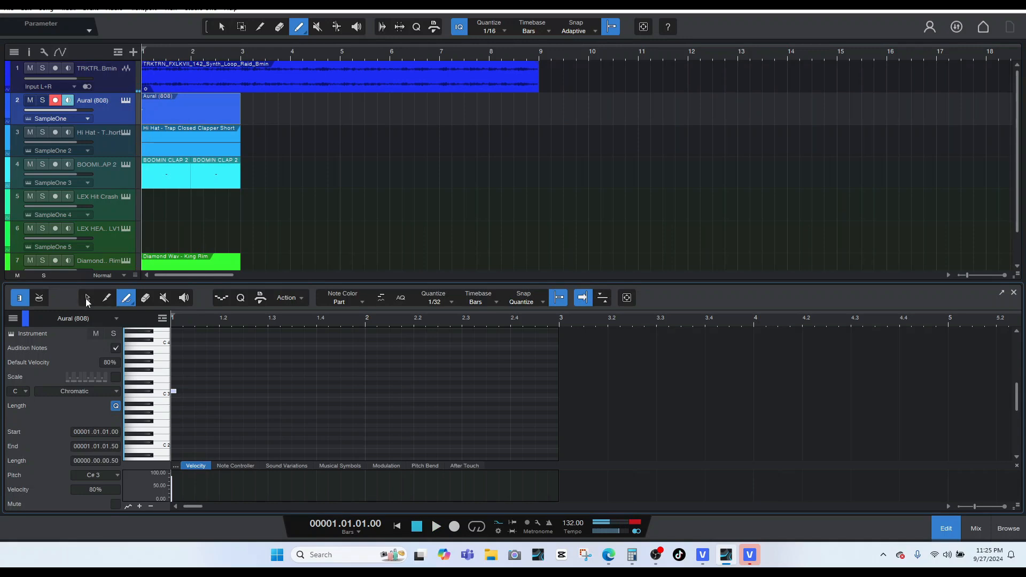
drag(174, 392, 219, 392)
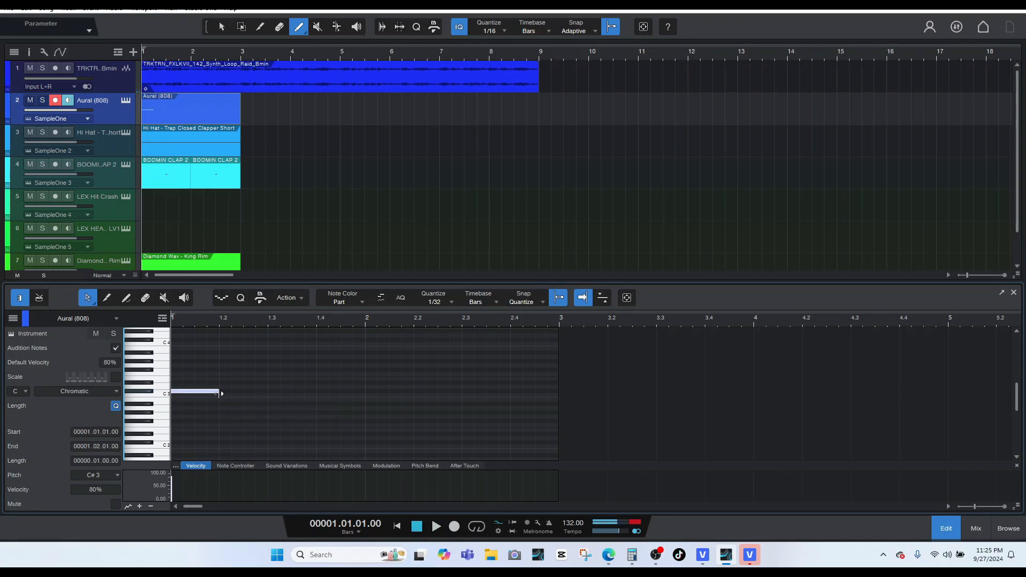
- Duplicate the one-beat C# 3 note of the 808 part, move the copy to 1.3.3, and play it back
key(space)
key(space)
click(236, 393)
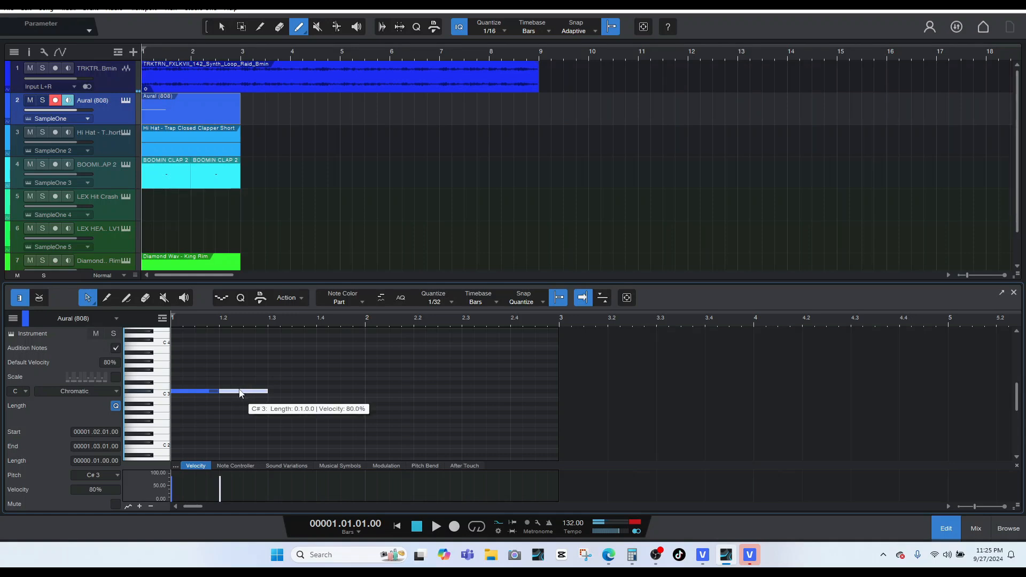
drag(315, 391, 313, 393)
key(space)
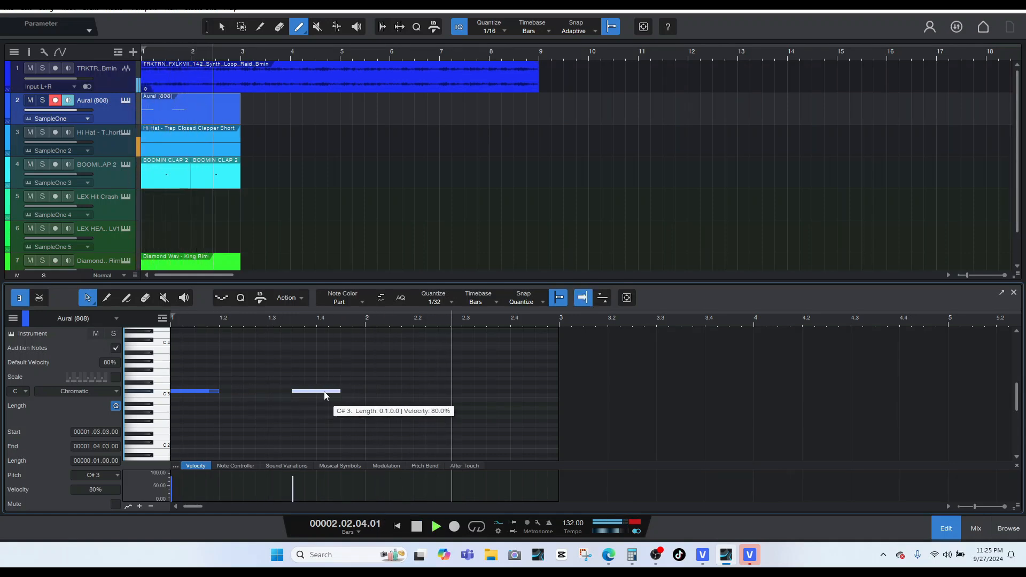
key(space)
key(space)
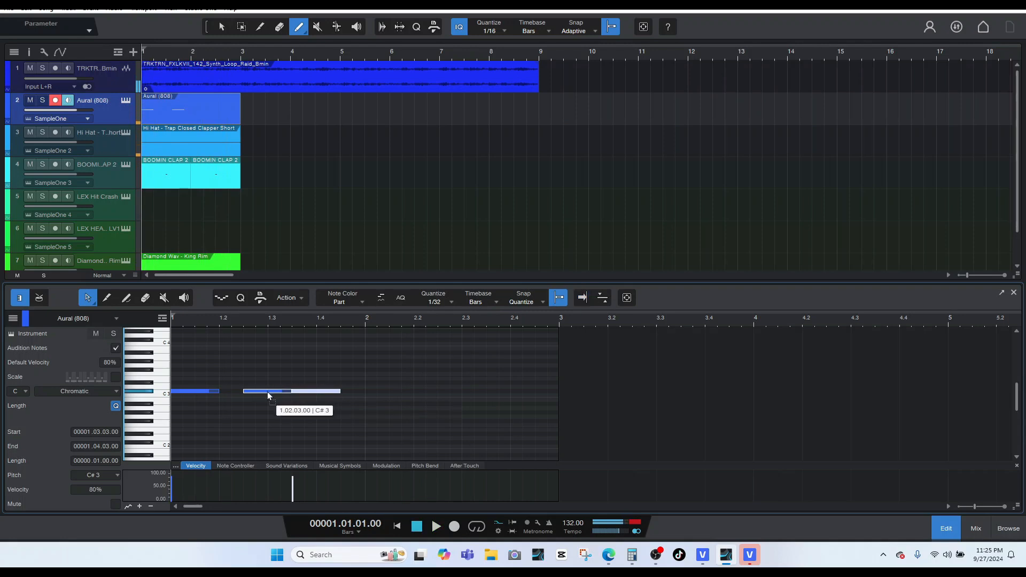
- Place another one-beat C# 3 note at 1.2.3 in the 808 part and play it back
click(267, 391)
key(f)
key(space)
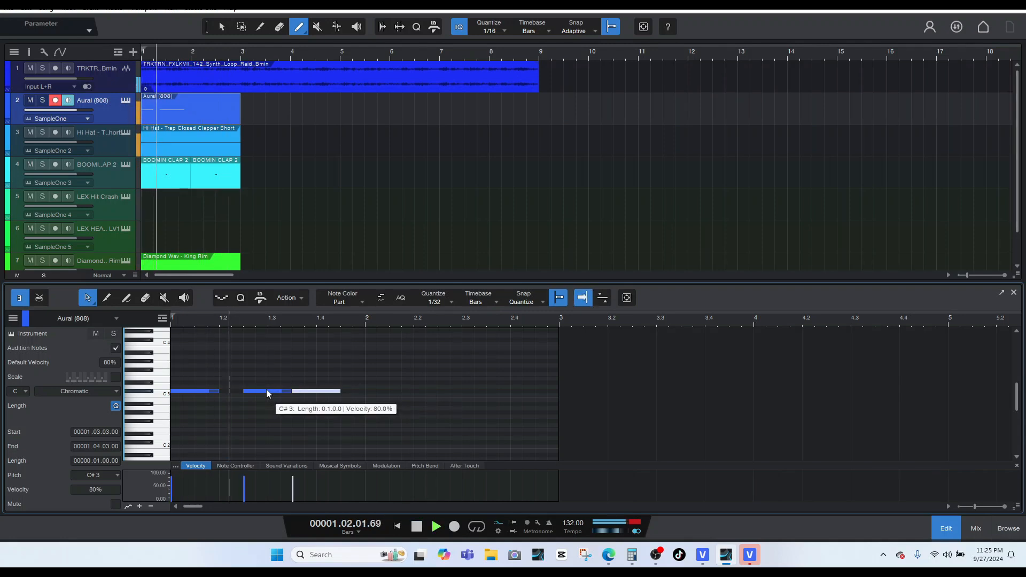
key(space)
- Shorten the 808 note at 1.3.3 to half a beat and duplicate it at 1.4.1
key(space)
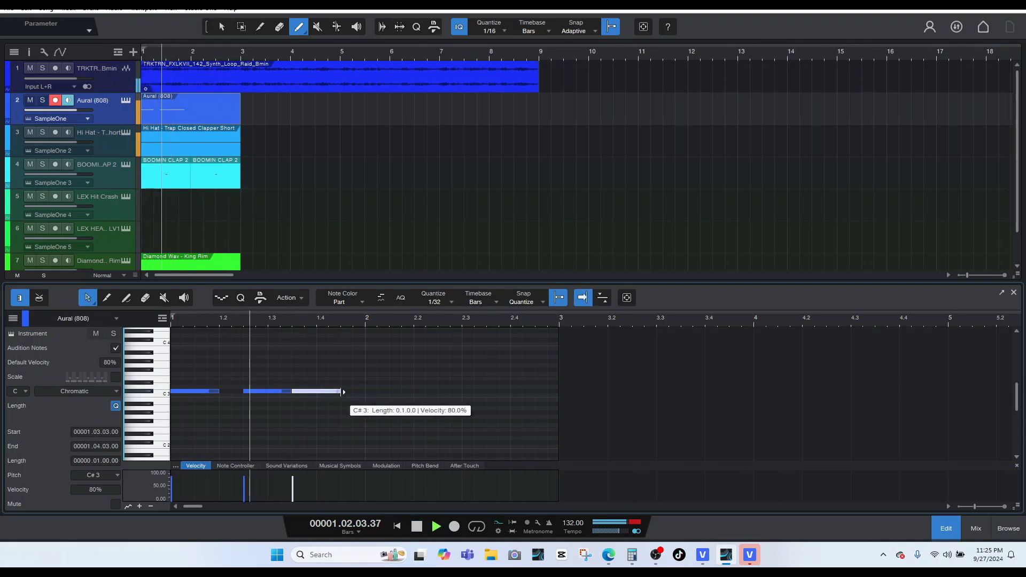
key(space)
drag(340, 392, 310, 393)
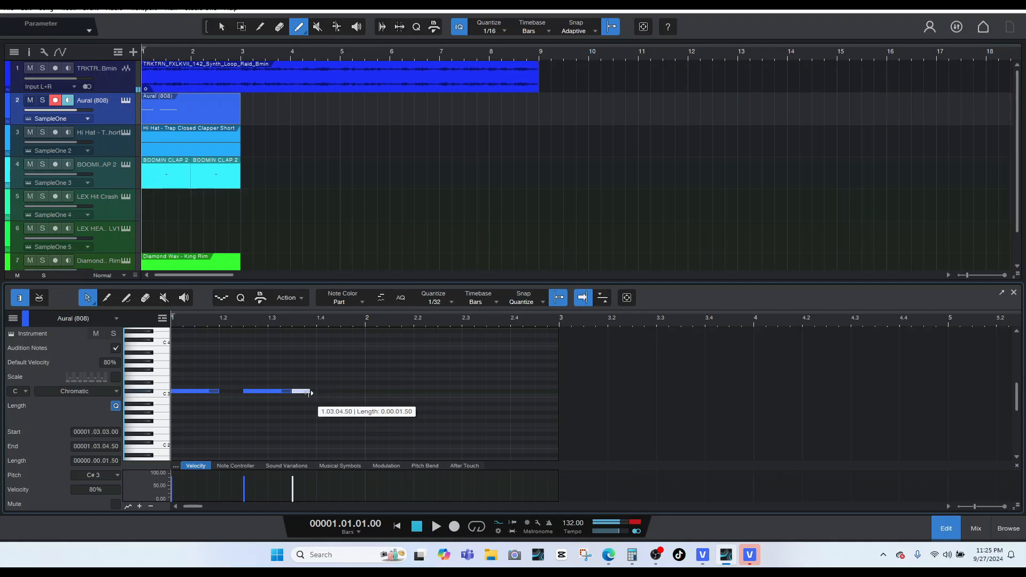
key(d)
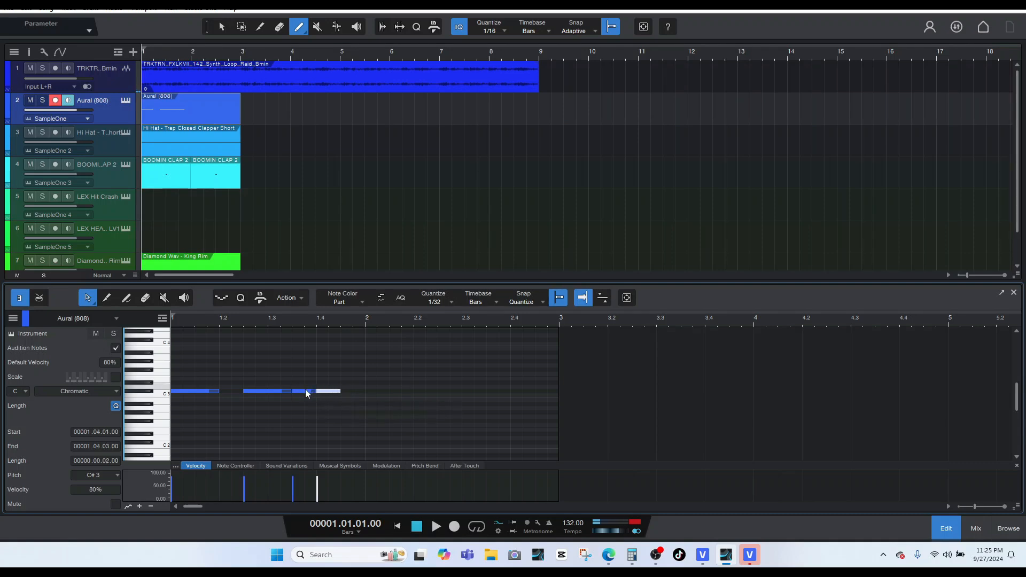
- Raise the 808 note at 1.3.3 to F# 3 and play back the pattern
drag(298, 384, 300, 373)
key(space)
key(space)
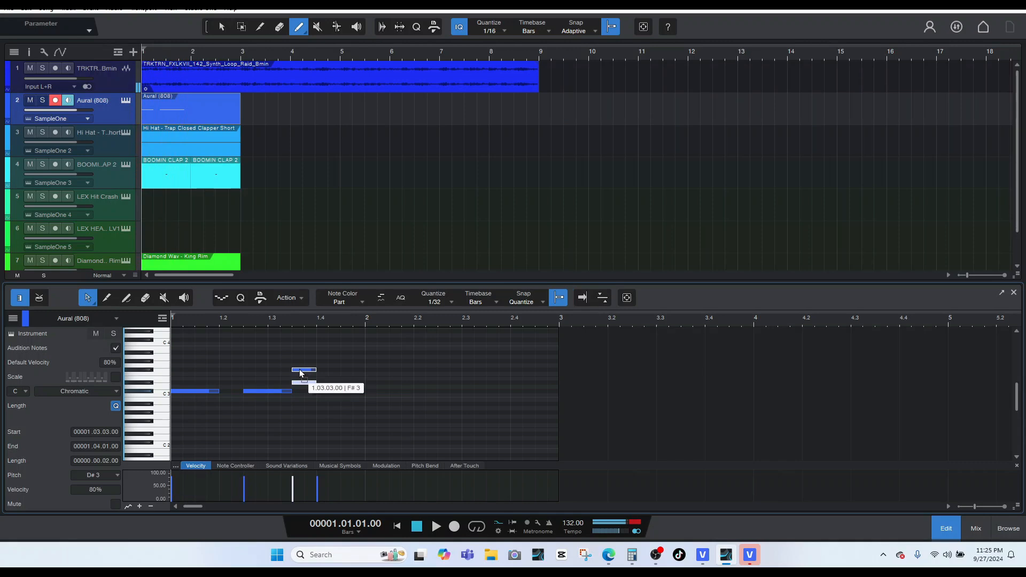
key(space)
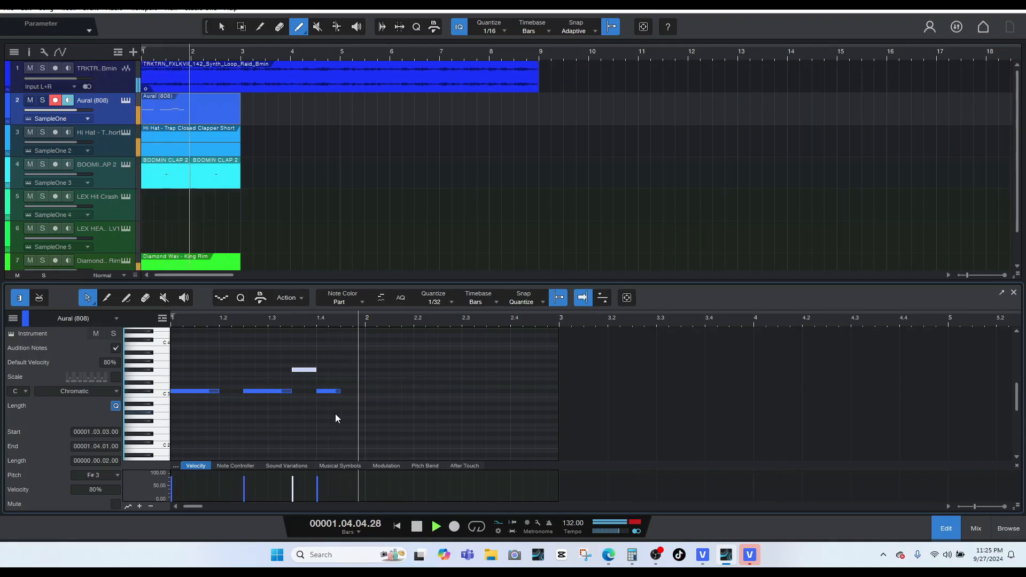
key(space)
- Lengthen the C# 3 note at 1.4.1 to one beat and play back the 808 pattern
click(328, 392)
key(space)
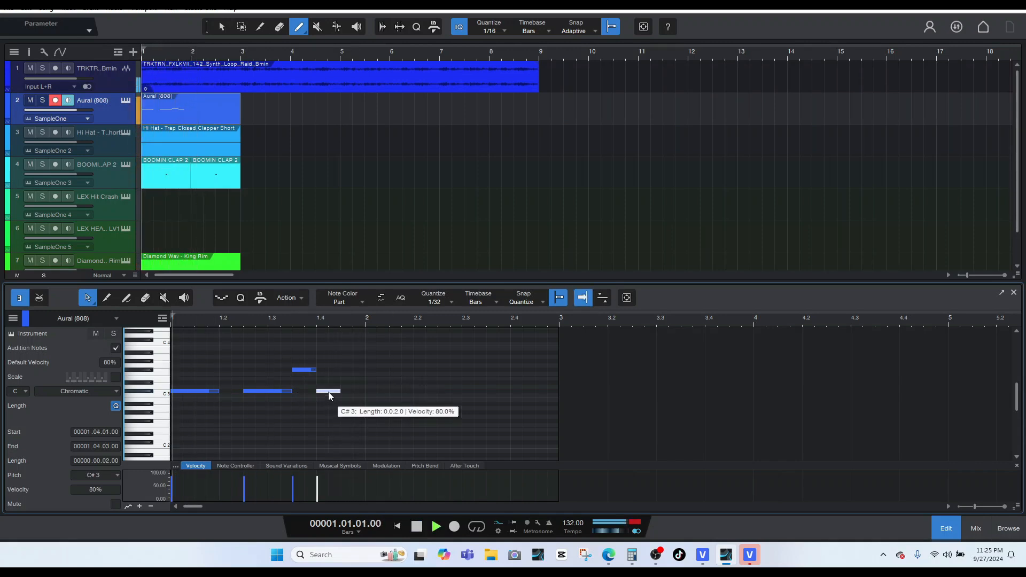
key(space)
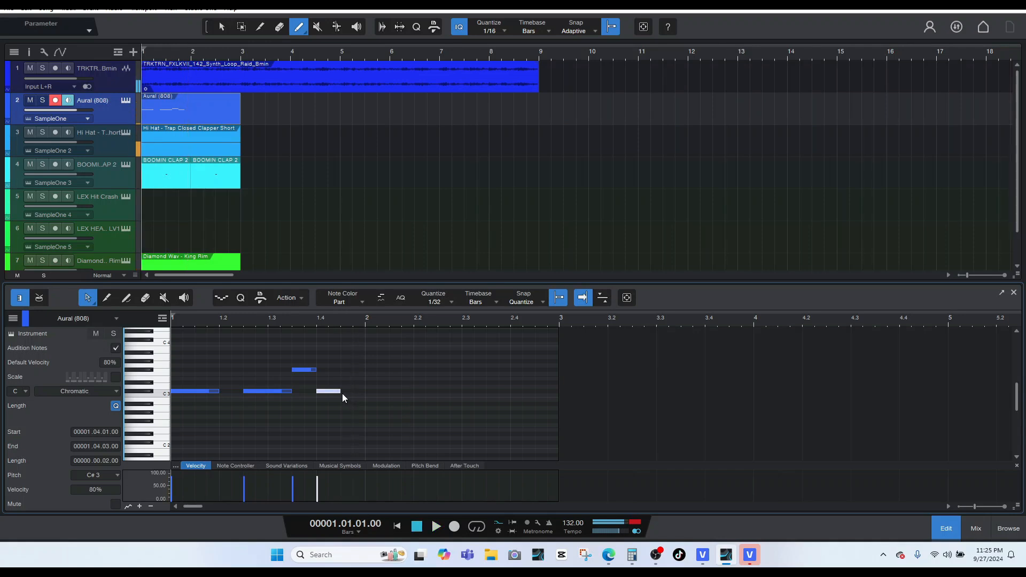
drag(342, 393, 366, 392)
key(space)
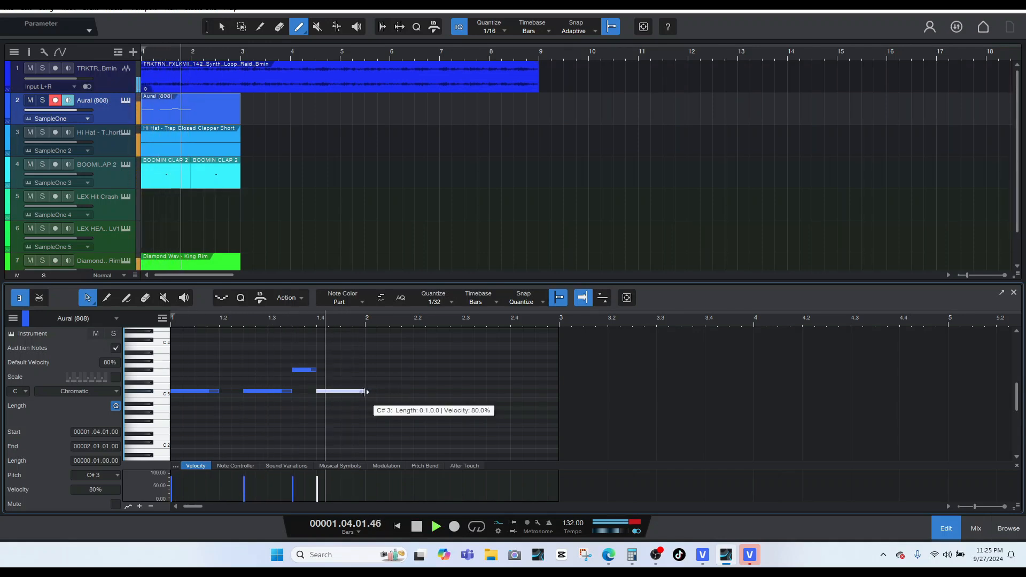
key(space)
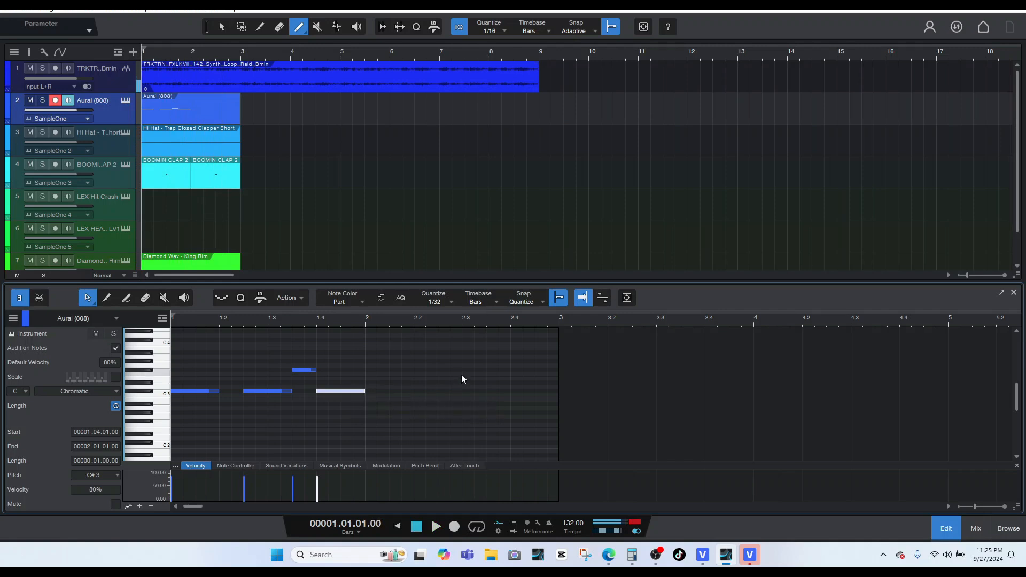
- Copy the half-beat F# 3 note to 2.3.1 and duplicate it at 2.3.3, 2.4.1 and 2.4.3, playing back the pattern
key(d)
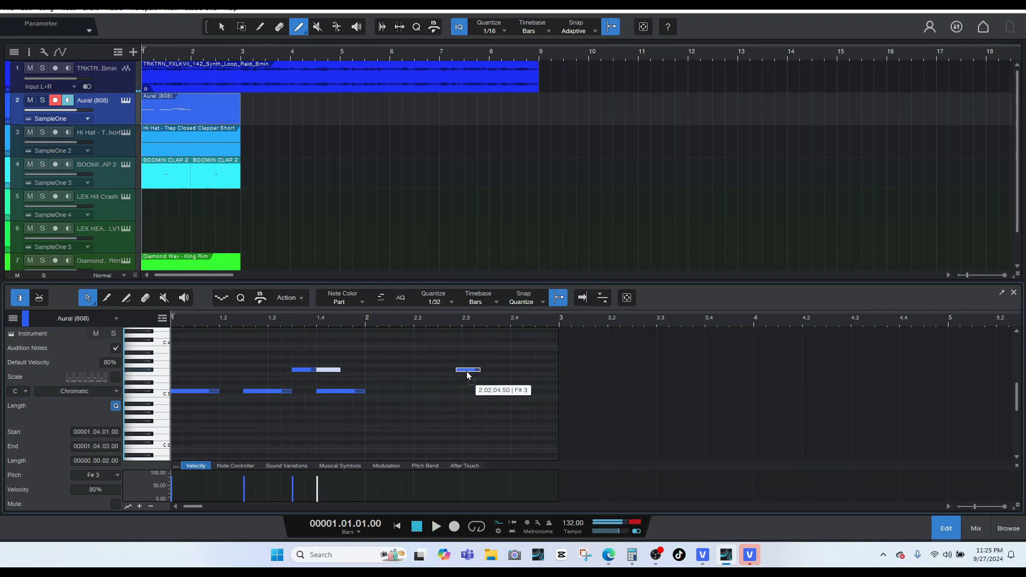
key(space)
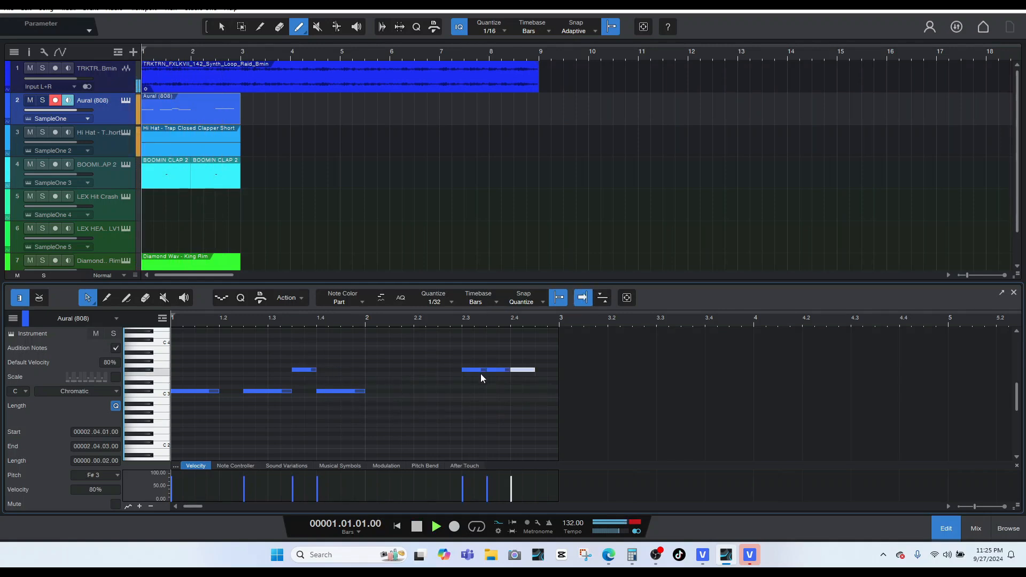
key(d)
key(d)
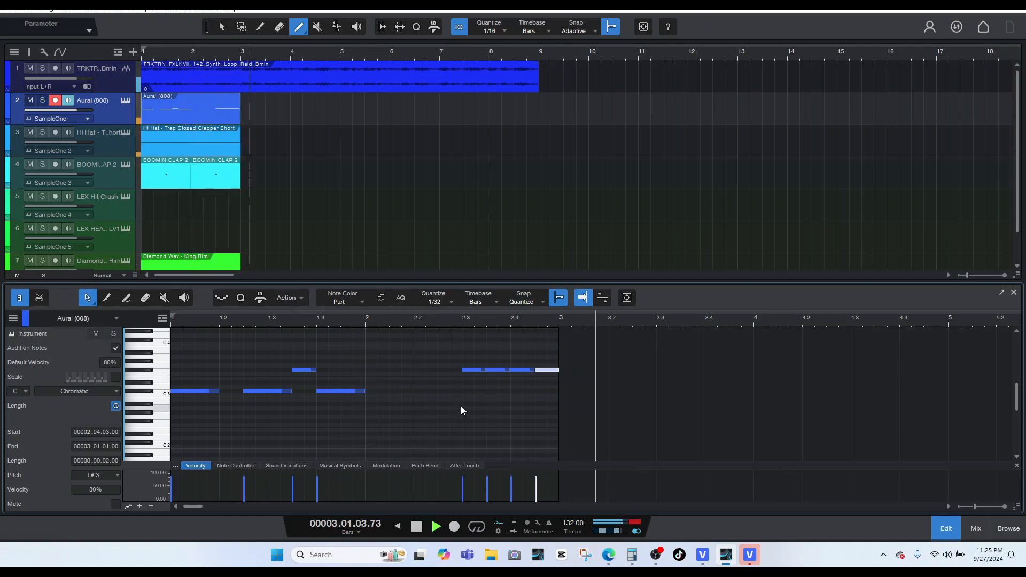
key(space)
- Lower the 808 note at 2.4.1 to G 2, trying F# 2 first, and play back the end of bar 2
drag(517, 371, 518, 424)
key(f)
key(space)
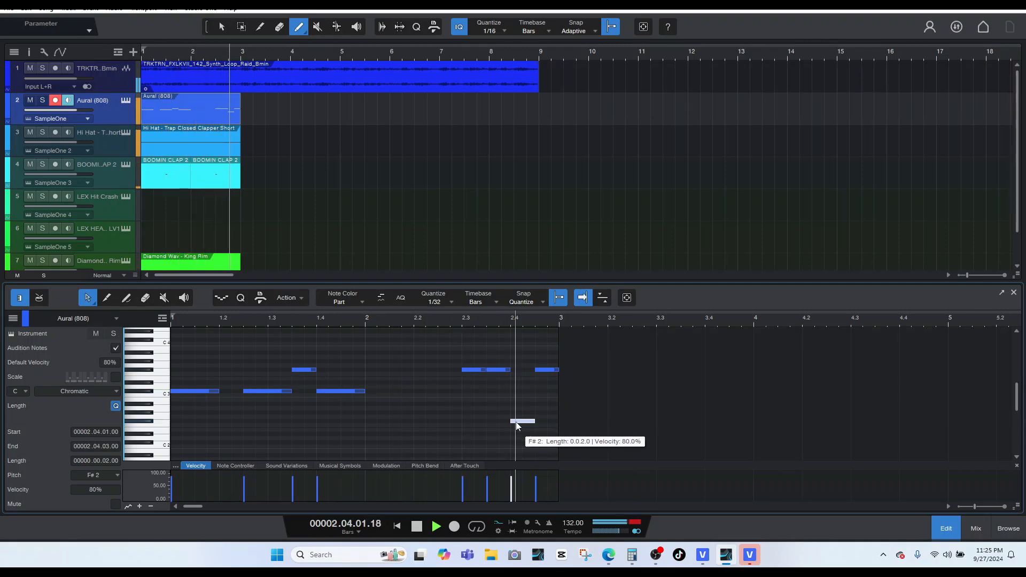
key(space)
drag(517, 426, 516, 422)
key(f)
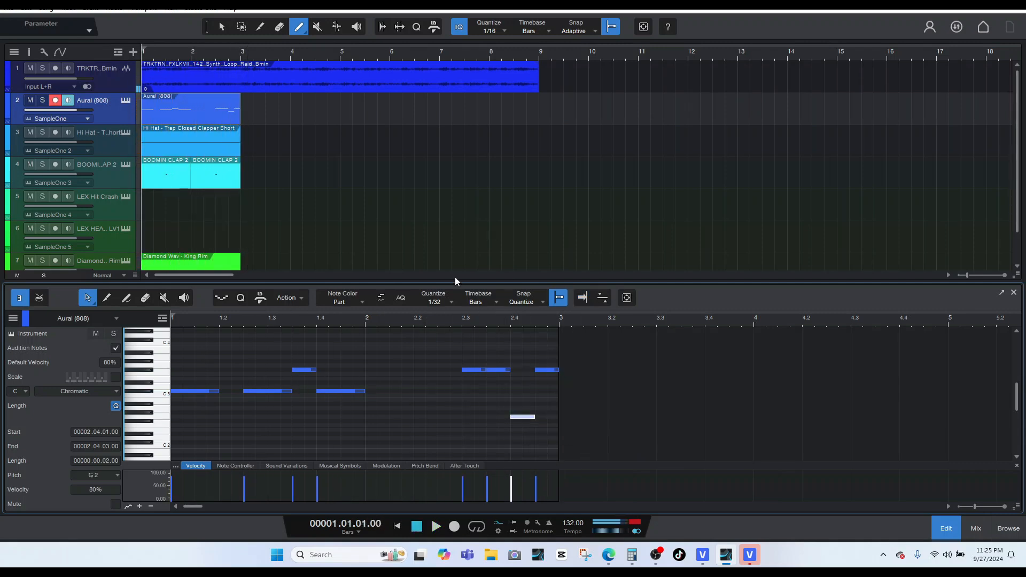
click(447, 320)
key(f)
key(space)
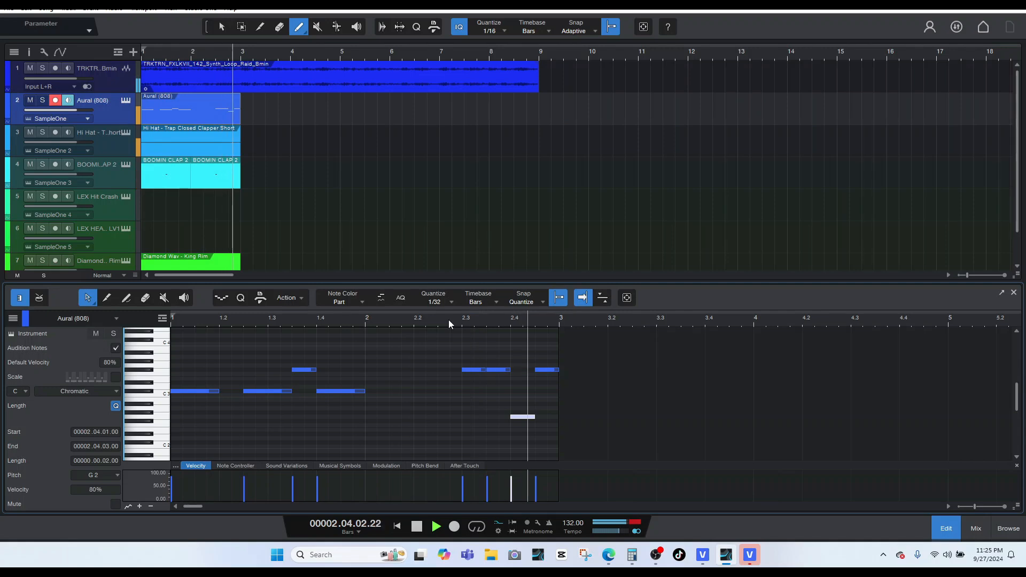
key(space)
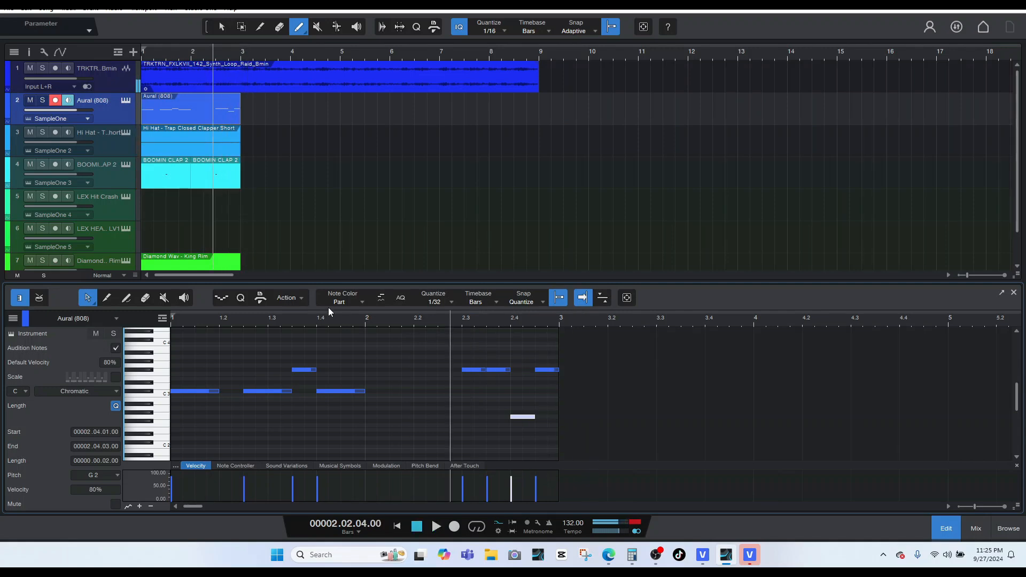
- Draw a one-bar part on the LEX HEAVY Kick track, place a C 3 note at its start, and play it back
click(113, 213)
click(125, 237)
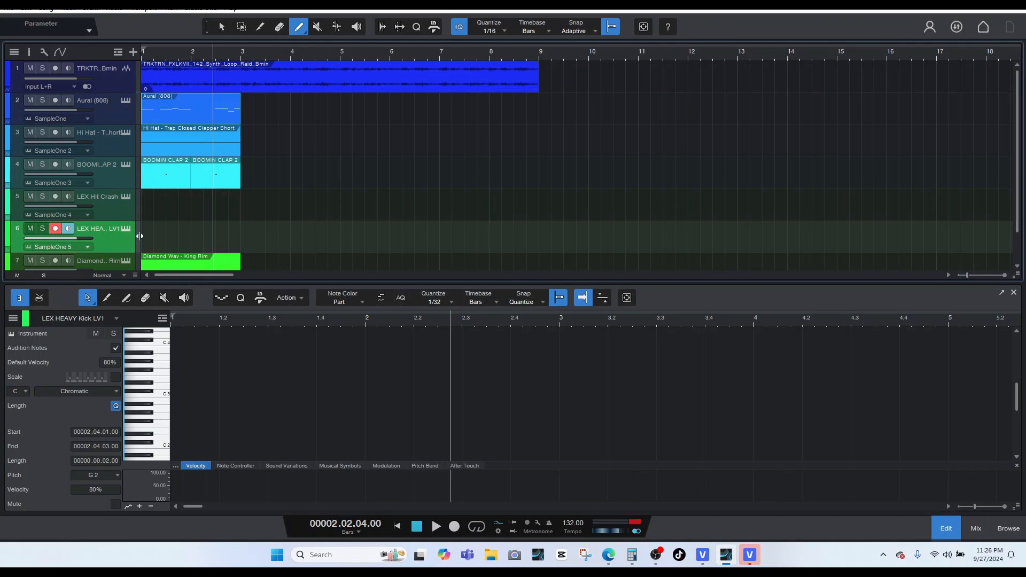
drag(148, 230, 191, 229)
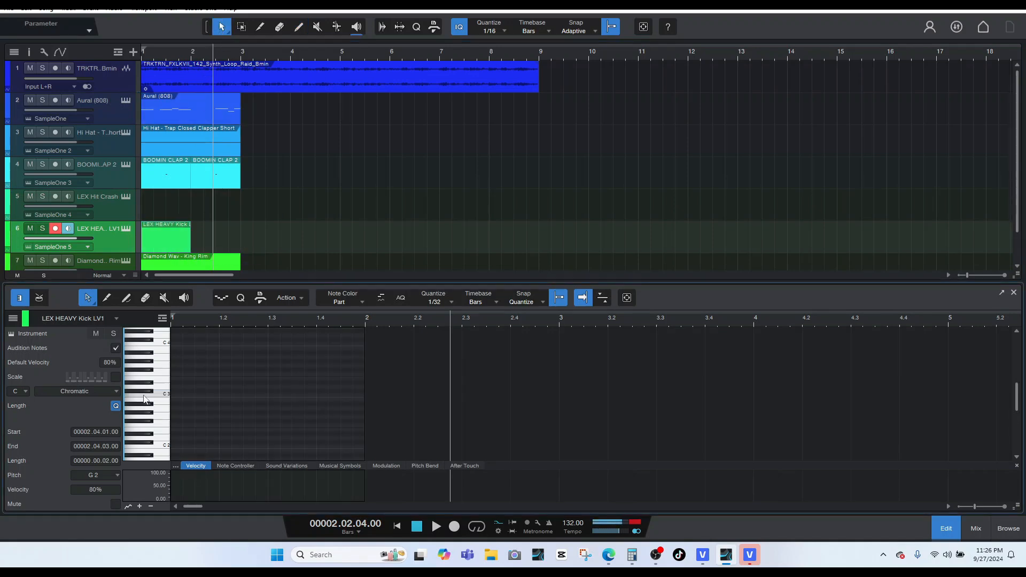
click(126, 298)
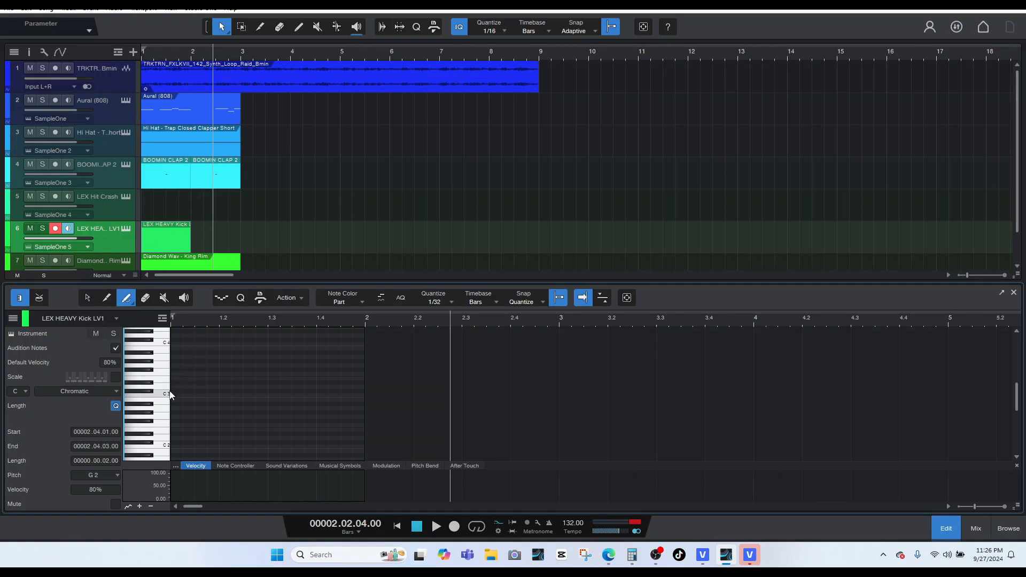
click(174, 395)
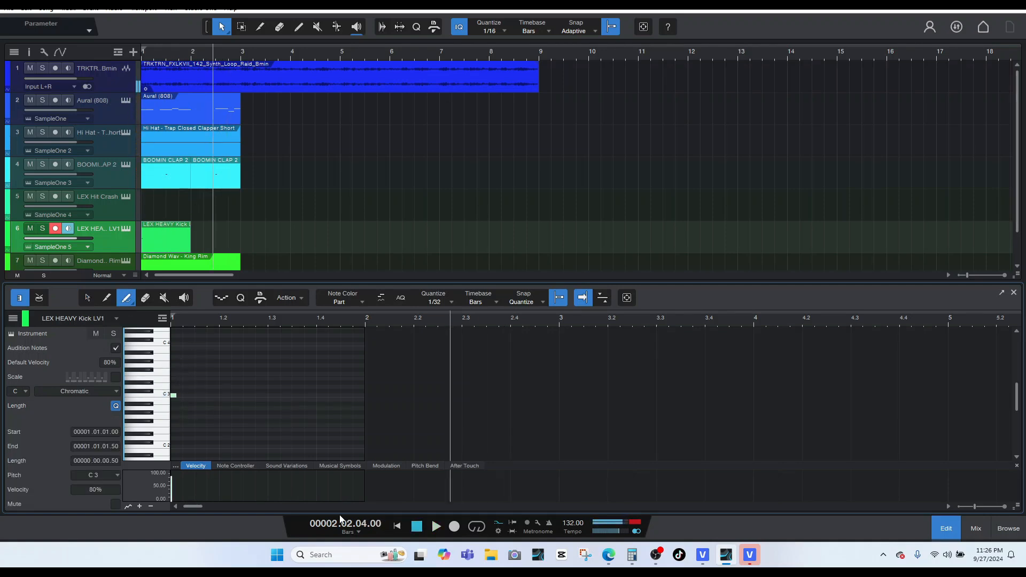
click(397, 527)
key(space)
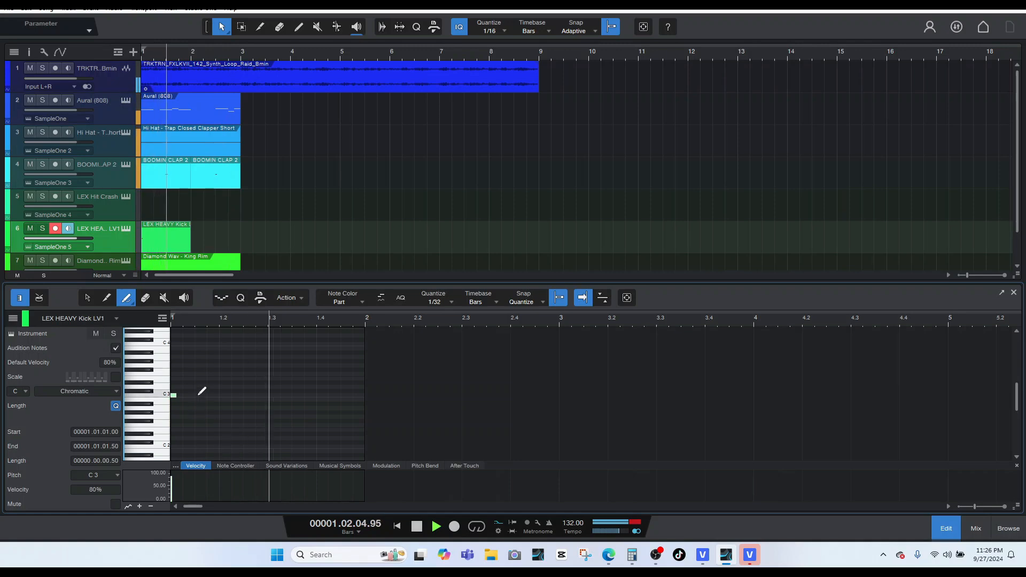
key(space)
key(space)
key(space)
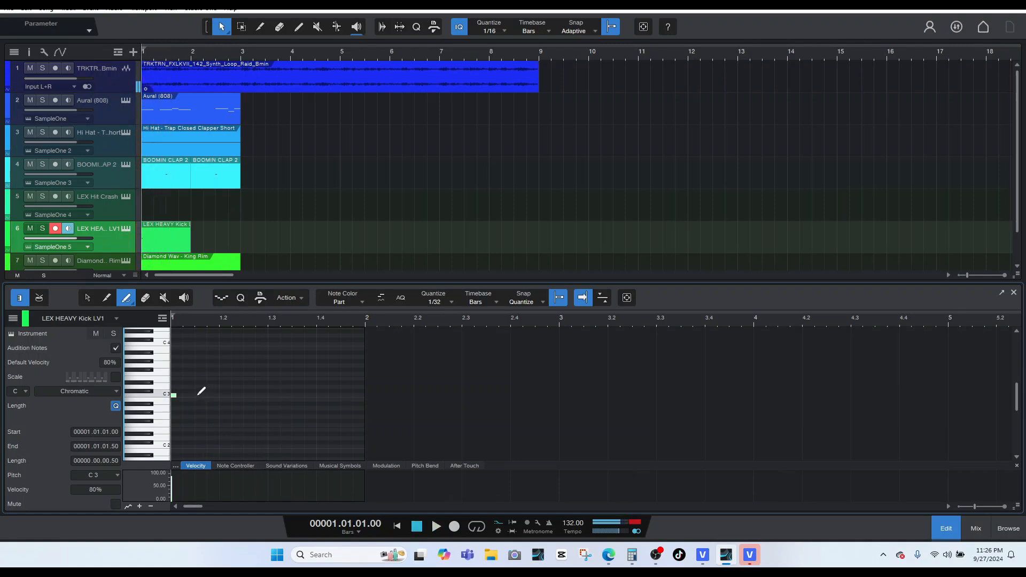
- Place C 3 kick notes at 1.2.3, 1.2.4 and 1.3.1 and play back the beat
click(246, 395)
click(270, 395)
key(space)
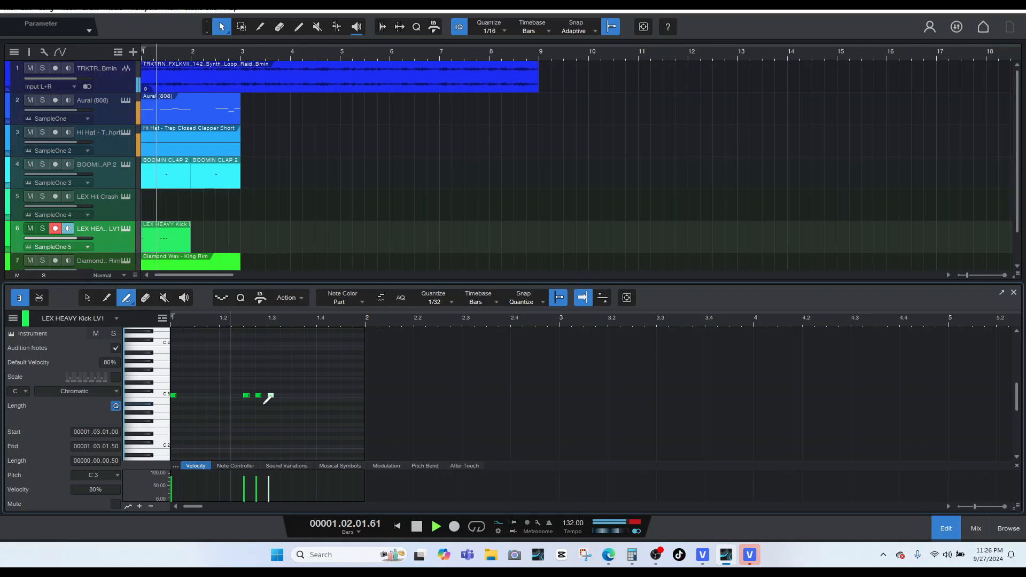
key(space)
key(space)
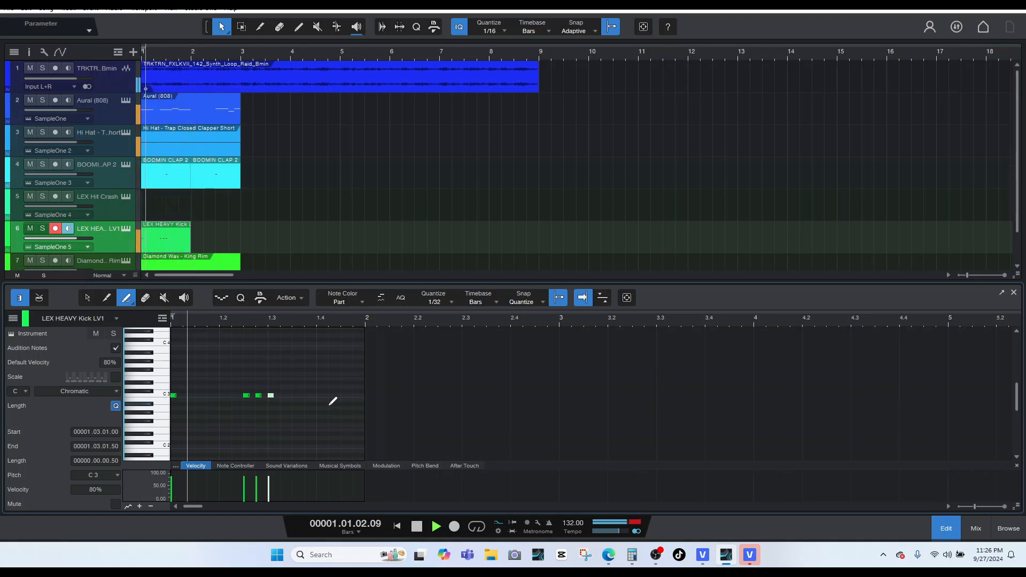
key(space)
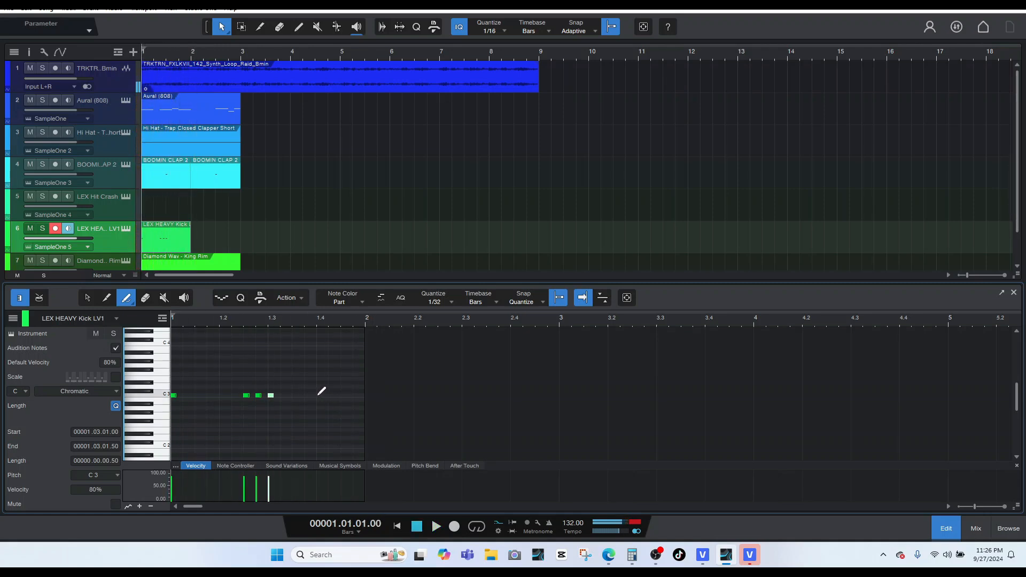
- Place a C 3 kick note at 1.4.1 and extend the kick part to two bars, playing back the beat
click(319, 396)
key(space)
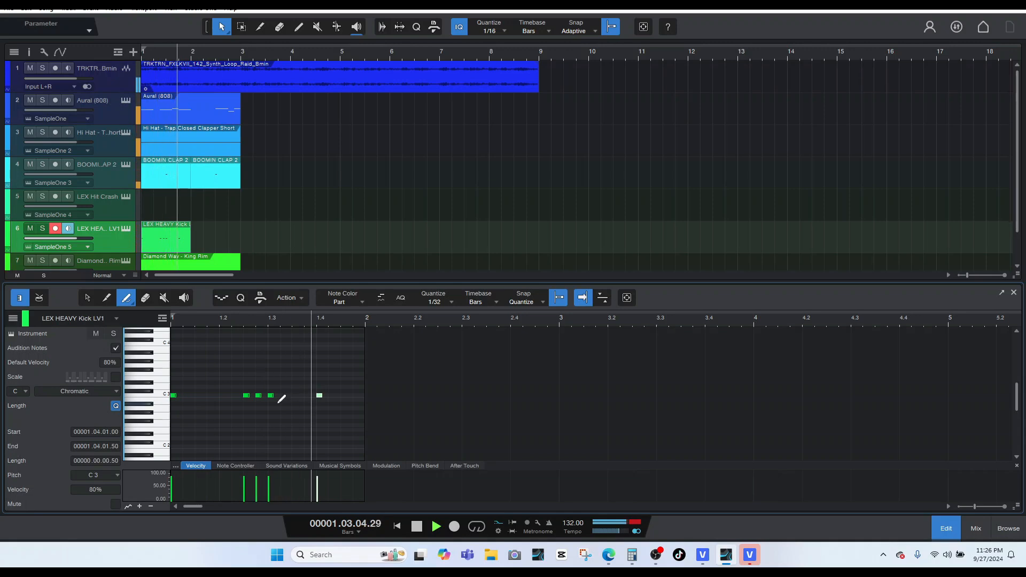
key(space)
drag(191, 249, 241, 249)
key(space)
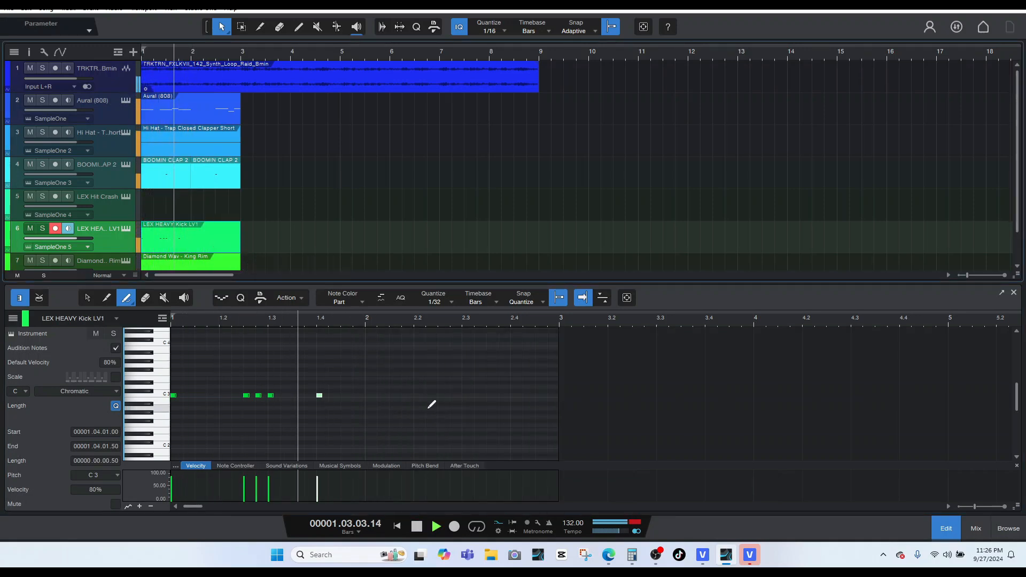
key(space)
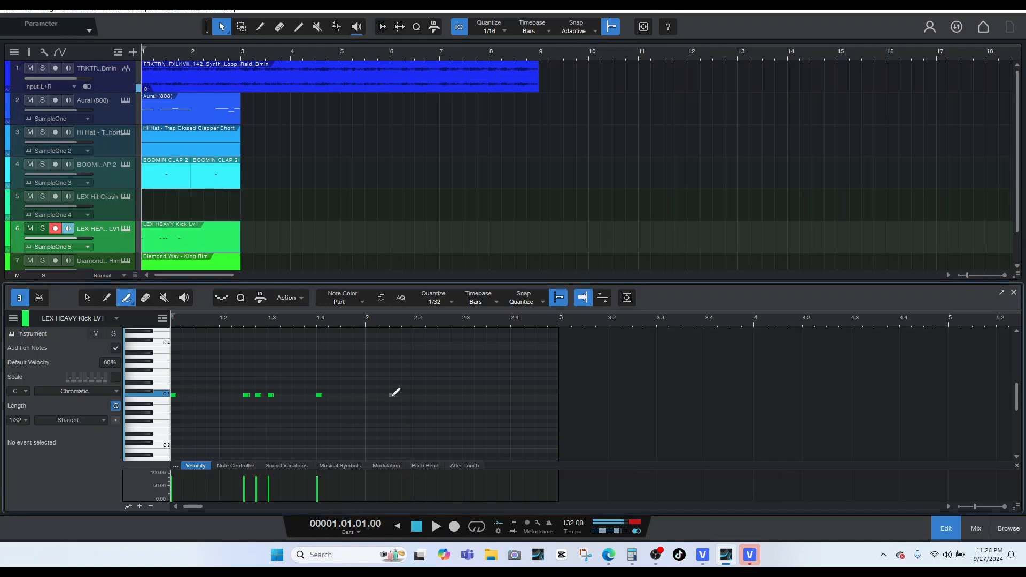
- Place C 3 kick notes at 2.1.3 and 2.2.3 and play back the two-bar beat
click(391, 395)
click(440, 395)
key(space)
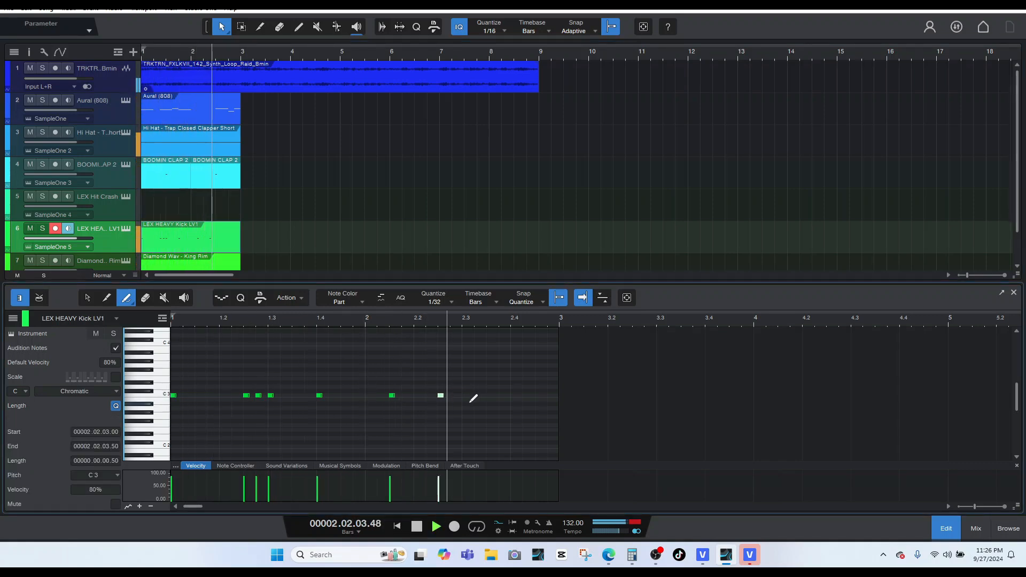
key(space)
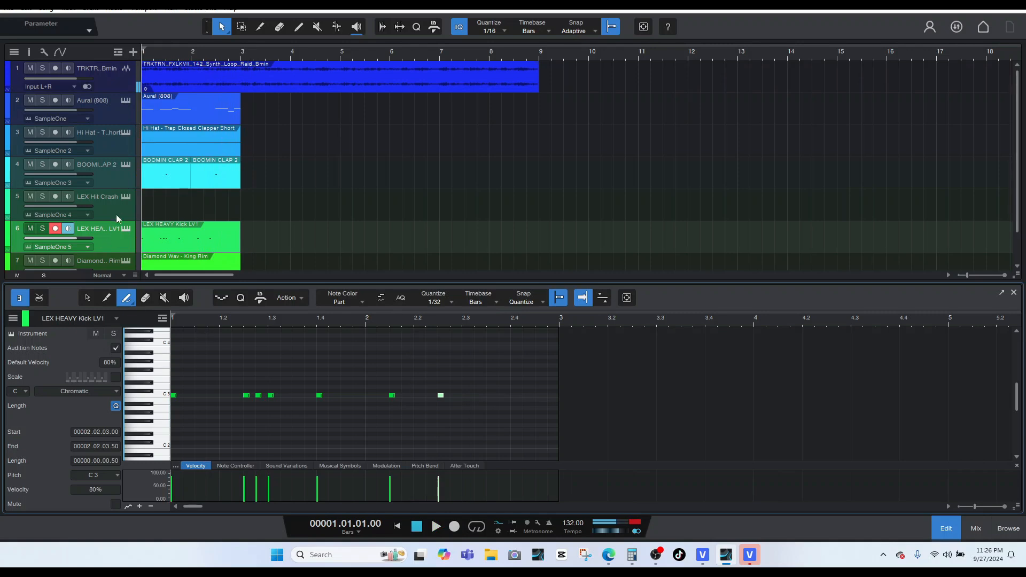
- Draw an eight-bar part at the start of the LEX Hit Crash track
click(117, 212)
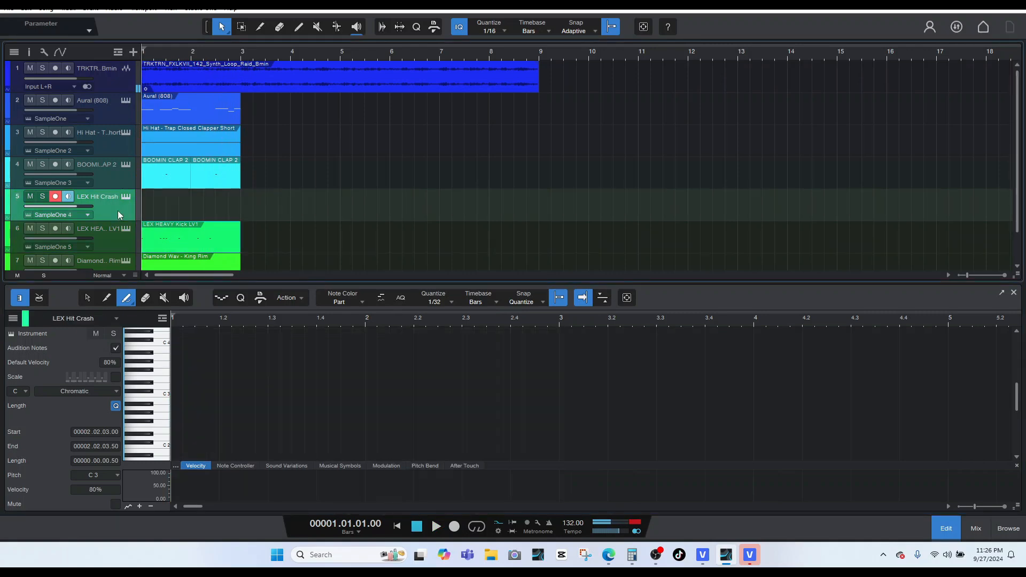
click(220, 182)
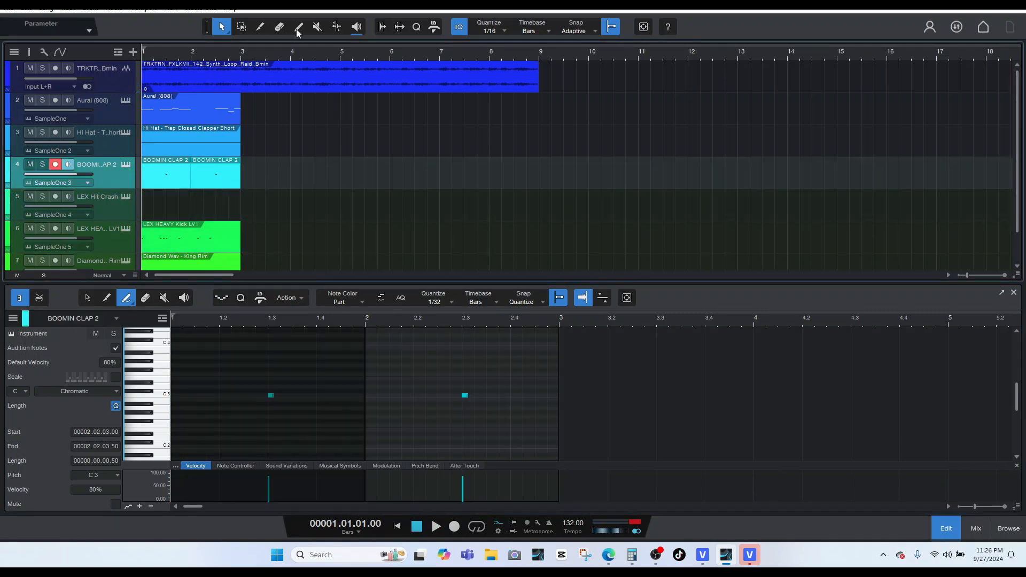
drag(144, 207, 549, 201)
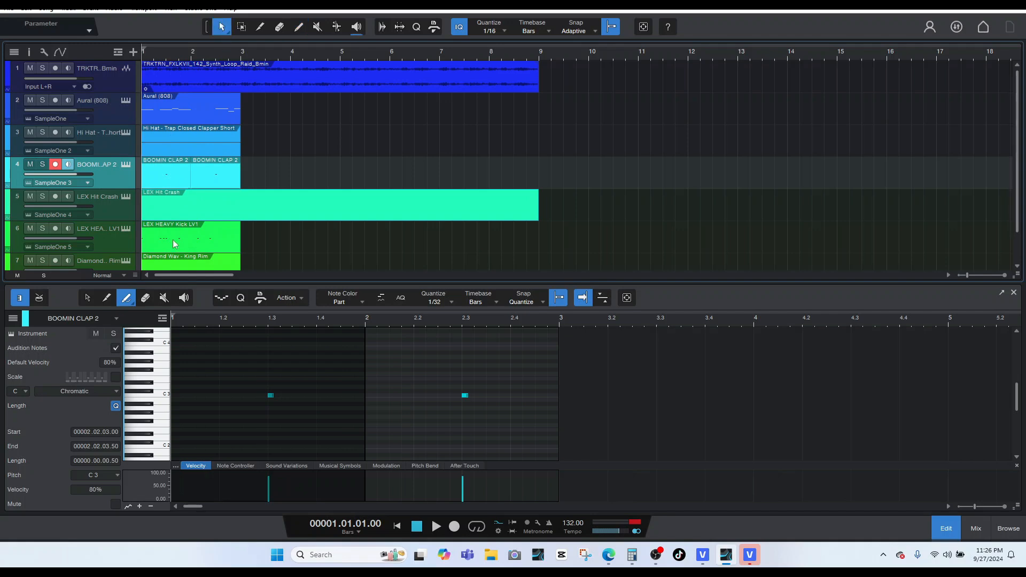
- Draw a two-bar C 3 note at the start of the LEX Hit Crash part and play back the beat
click(188, 205)
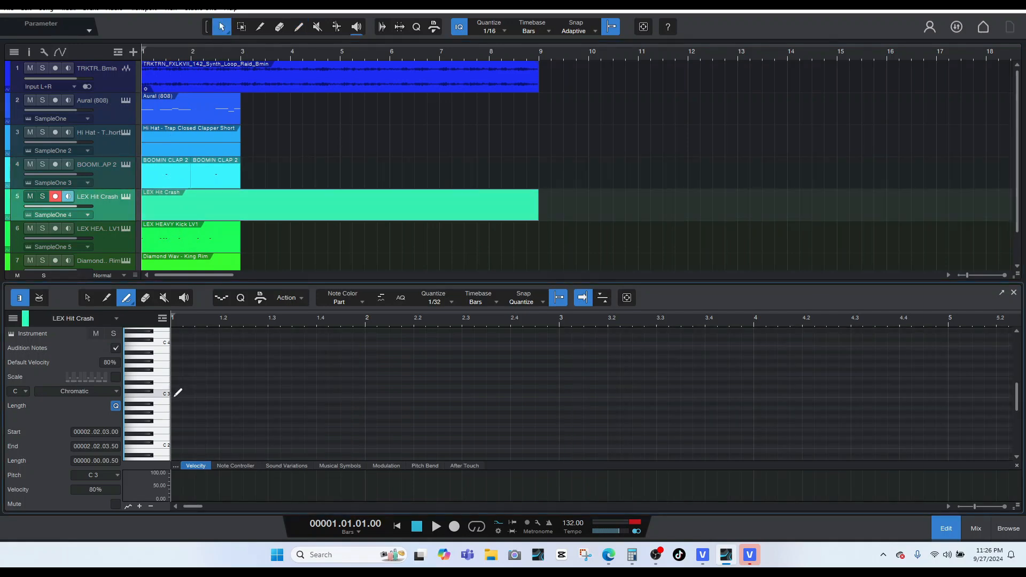
drag(175, 396, 560, 384)
key(space)
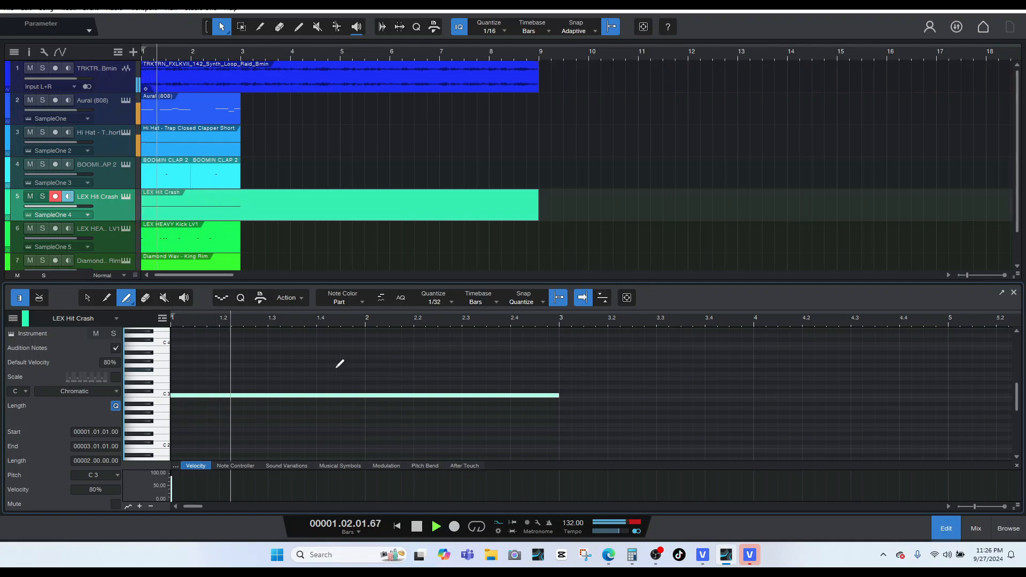
scroll(250, 198, down, 2)
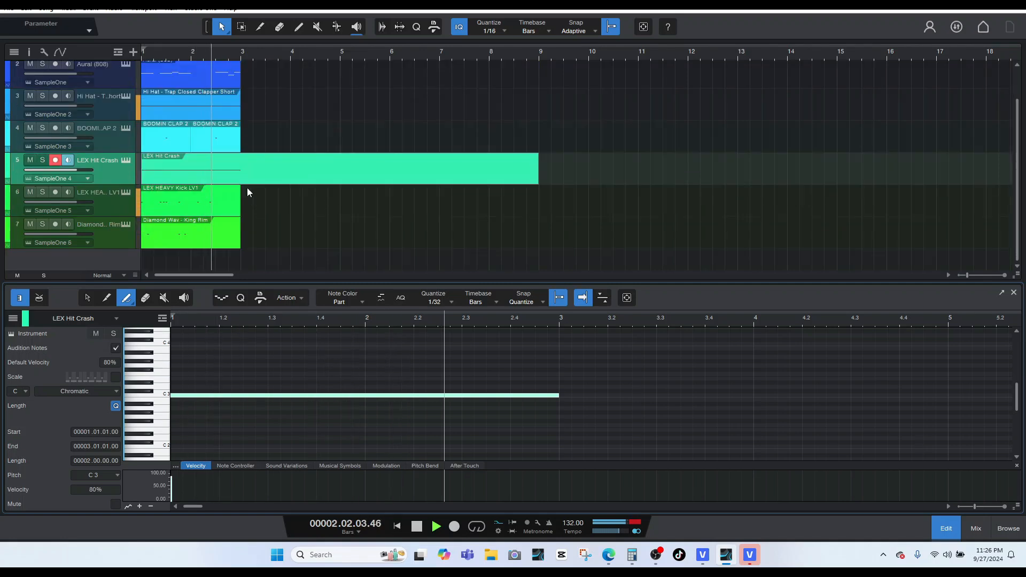
scroll(247, 188, up, 1)
key(space)
- Try to move the LEX Hit Crash track below the Diamond Wav rim track and select the parts above it
scroll(120, 206, down, 1)
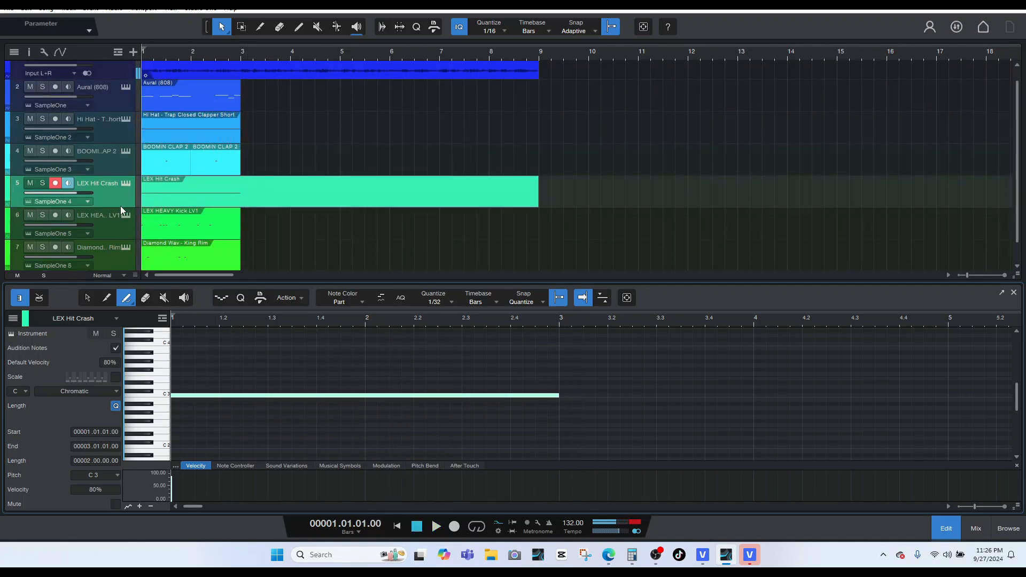
drag(120, 219, 122, 265)
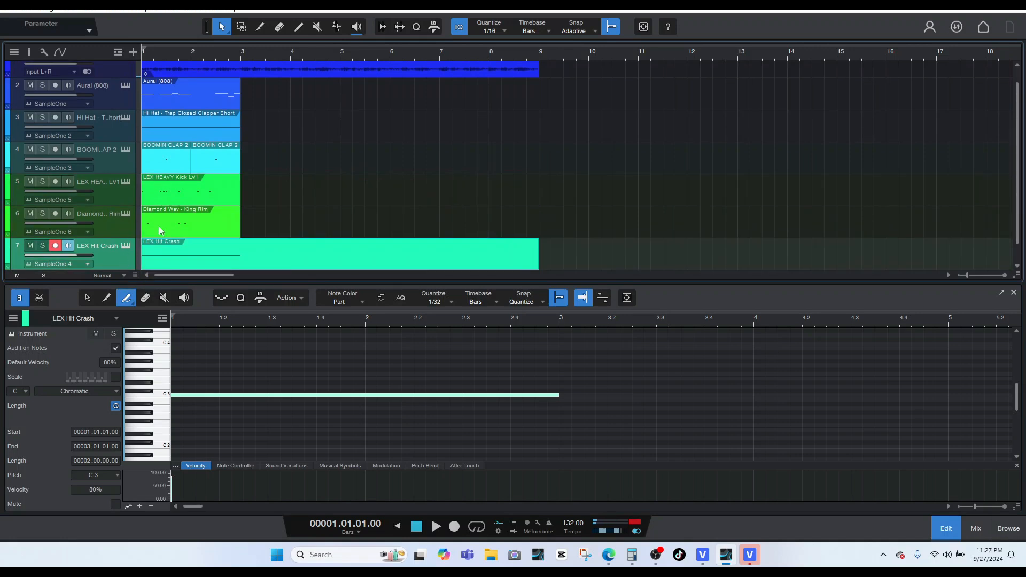
drag(278, 78, 145, 214)
click(260, 123)
drag(255, 90, 152, 215)
key(z)
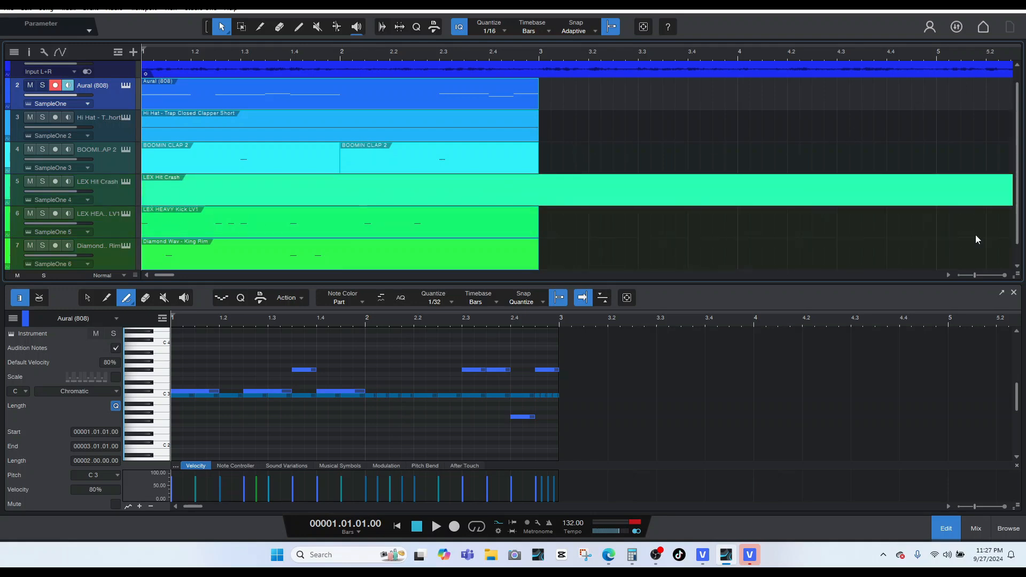
- Merge the two one-bar BOOMIN CLAP 2 parts into a single two-bar part
key(w)
key(w)
key(w)
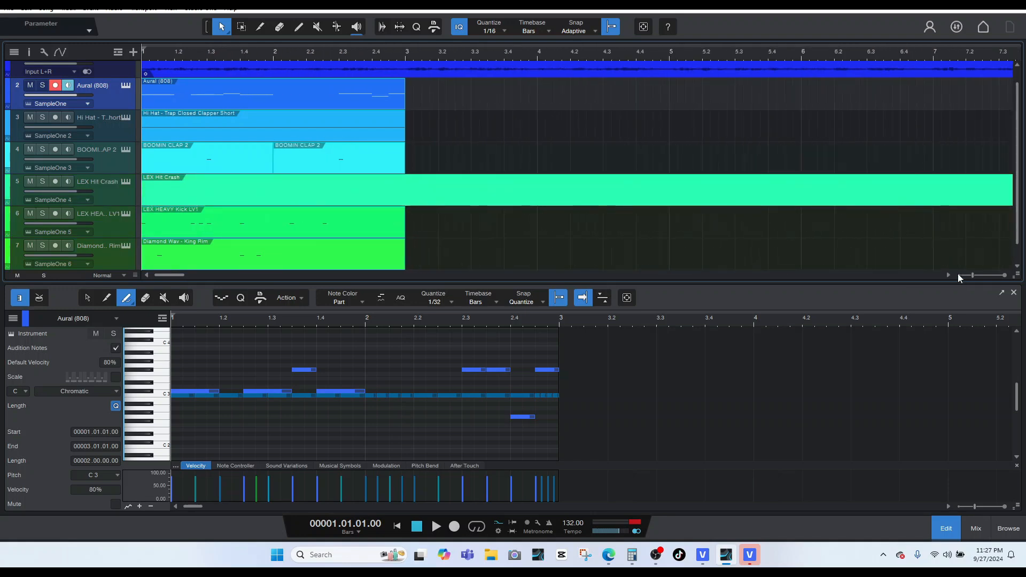
key(w)
key(w)
key(w)
key(w)
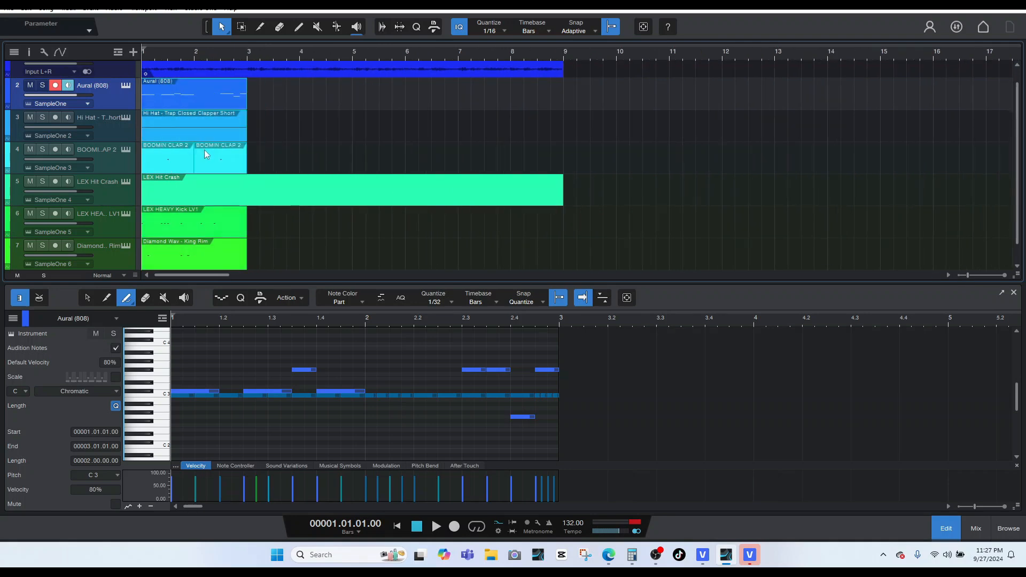
click(183, 161)
right_click(181, 158)
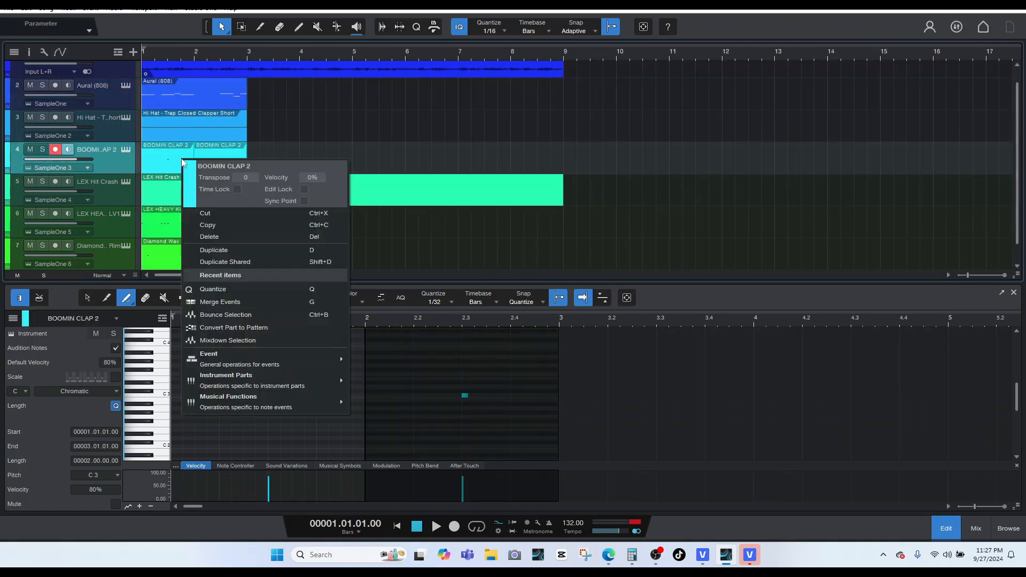
click(215, 302)
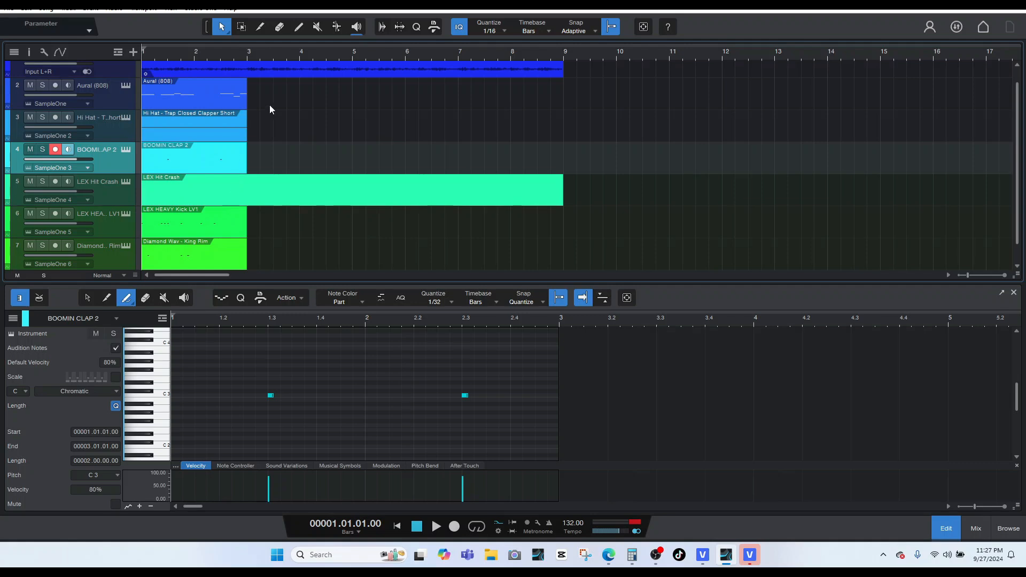
- Duplicate the two-bar Aural (808), hi-hat and clap parts three times to fill eight bars
drag(269, 106, 172, 158)
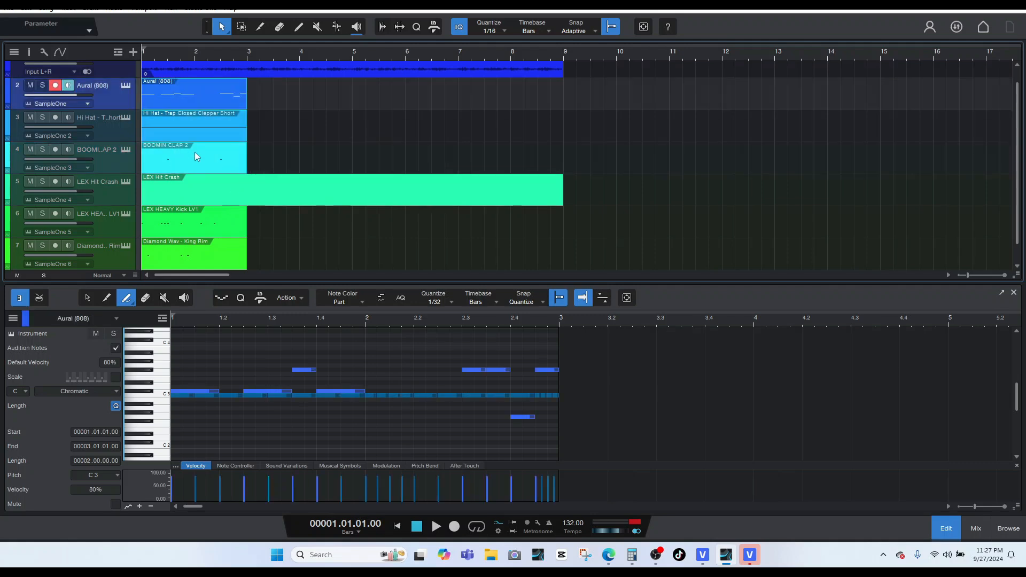
key(d)
key(d)
key(d)
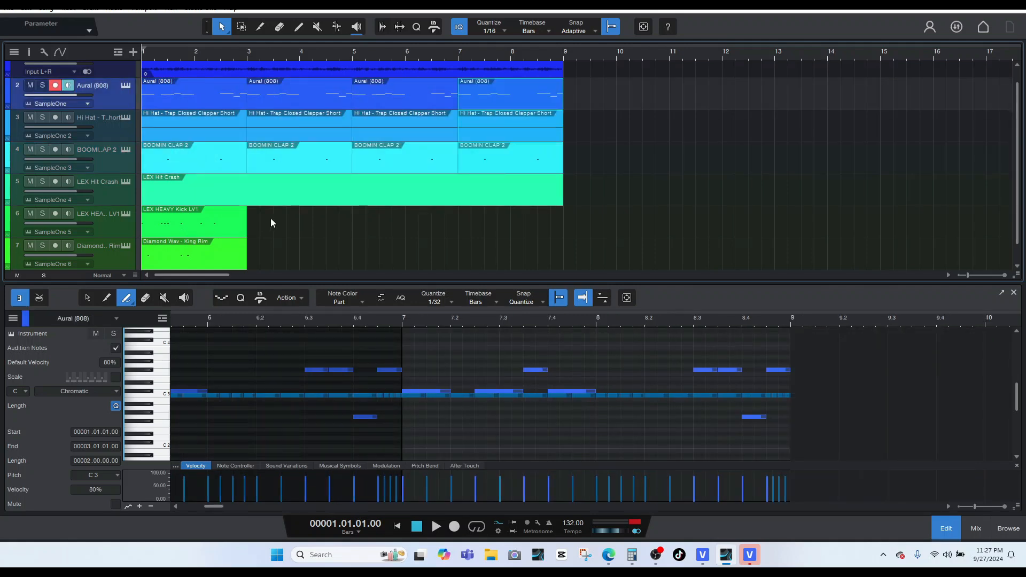
- Duplicate the two-bar LEX HEAVY Kick and Diamond Wav rim parts three times and play back the arrangement
drag(270, 223, 191, 262)
key(d)
key(d)
key(d)
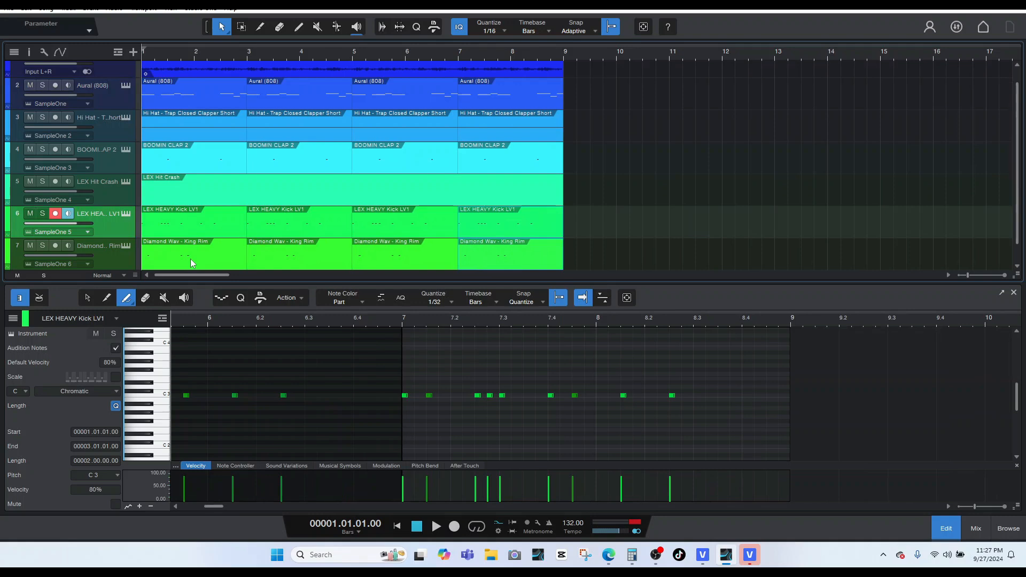
key(space)
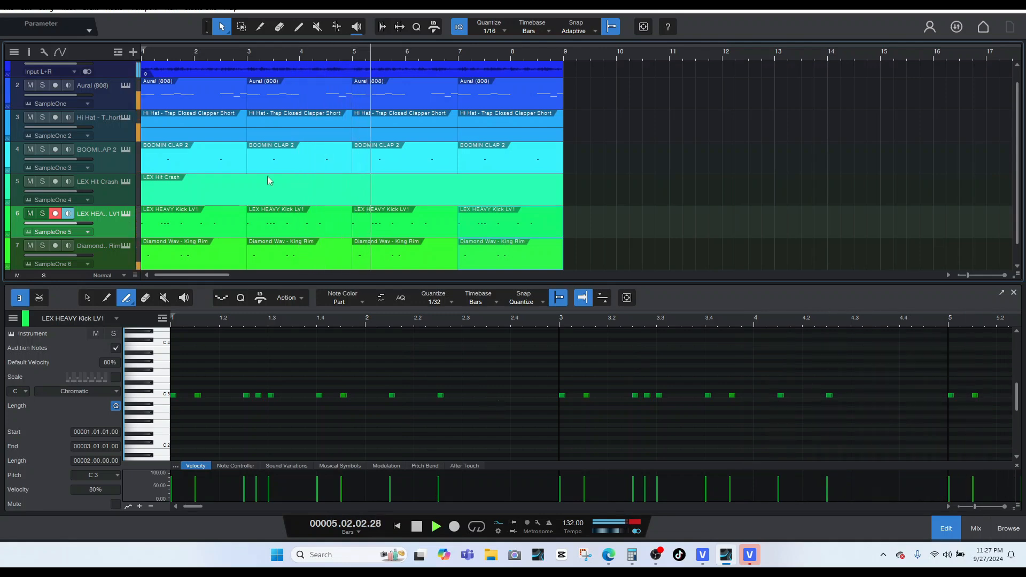
key(space)
- In the second Aural (808) part, erase the F# 3 note at 4.3.3 and place an F# 3 note from 4.4.1 to 4.4.3
click(331, 101)
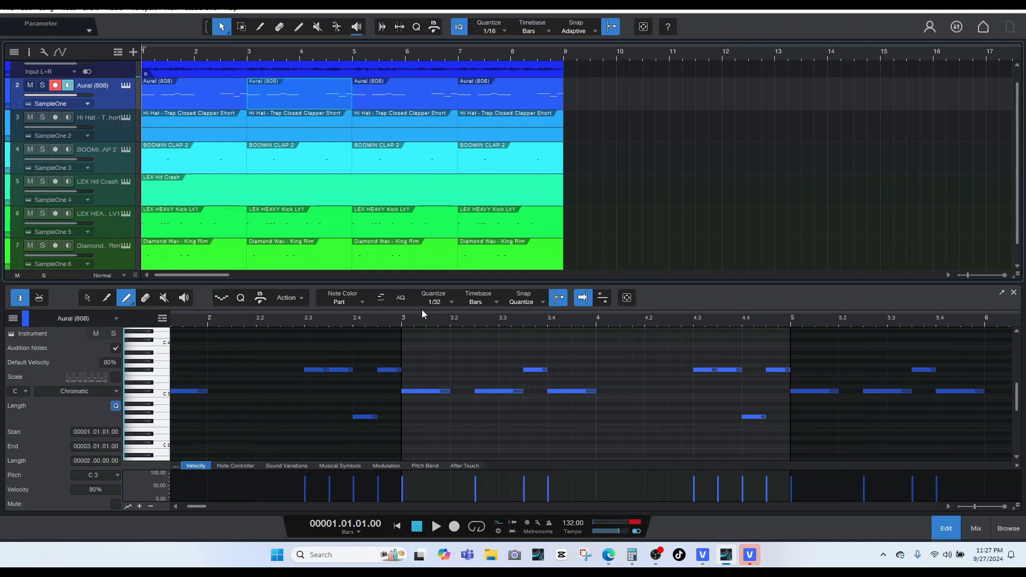
click(247, 61)
key(space)
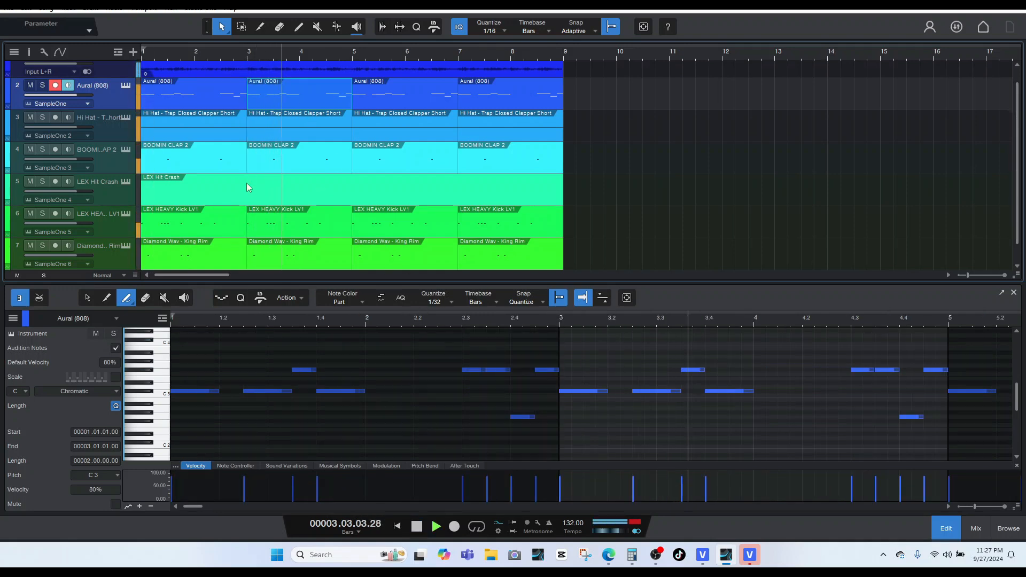
click(297, 26)
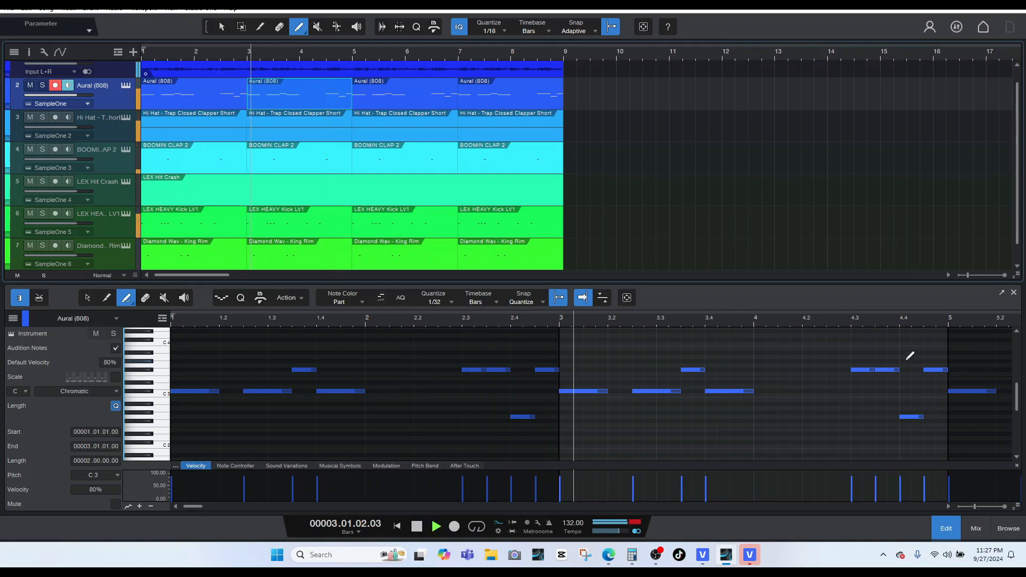
click(893, 369)
click(903, 369)
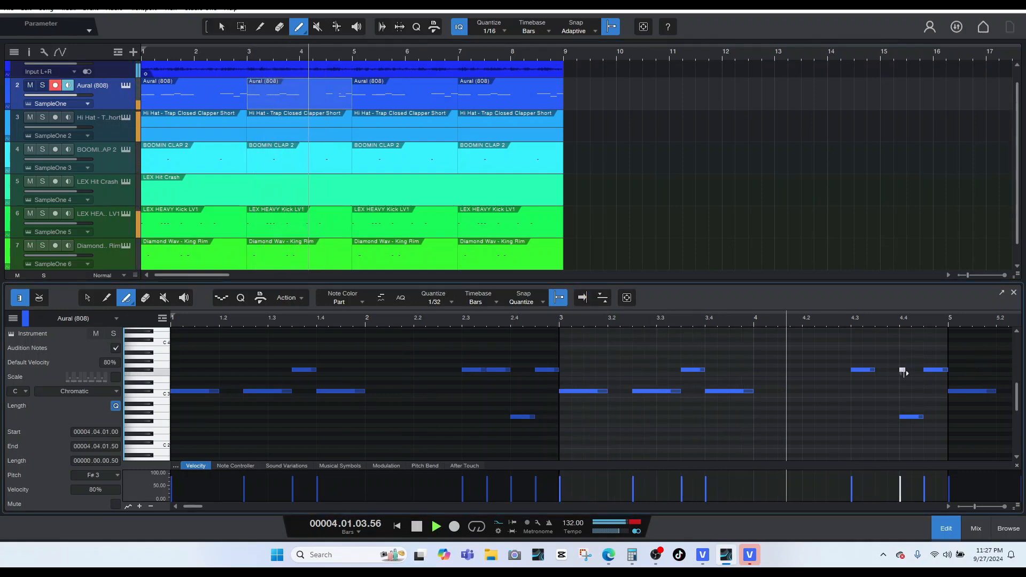
drag(903, 370, 923, 370)
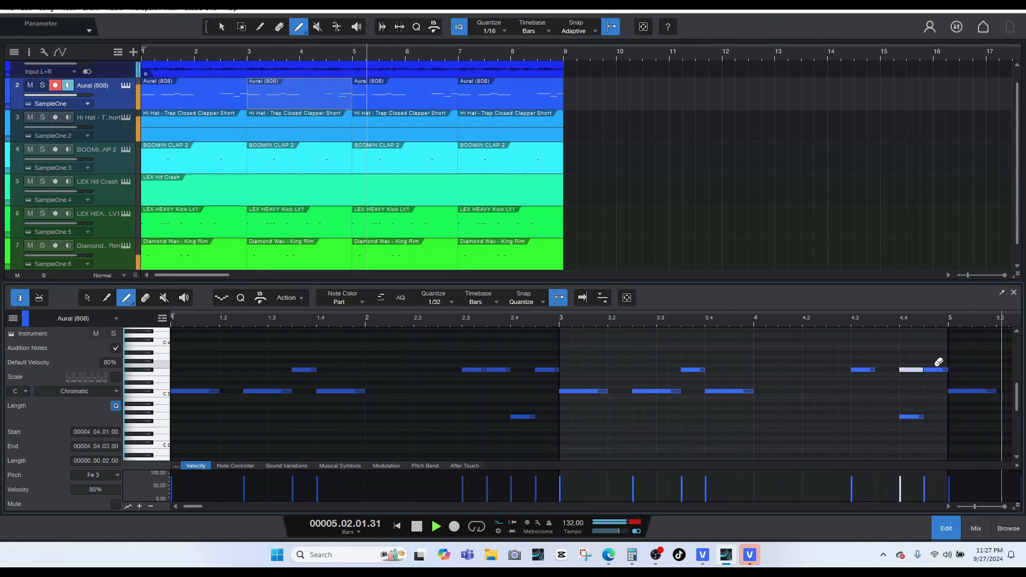
- Erase the F# 3 note at 4.4.3 and the G 2 note at 4.4.1 from the second Aural (808) part
click(935, 369)
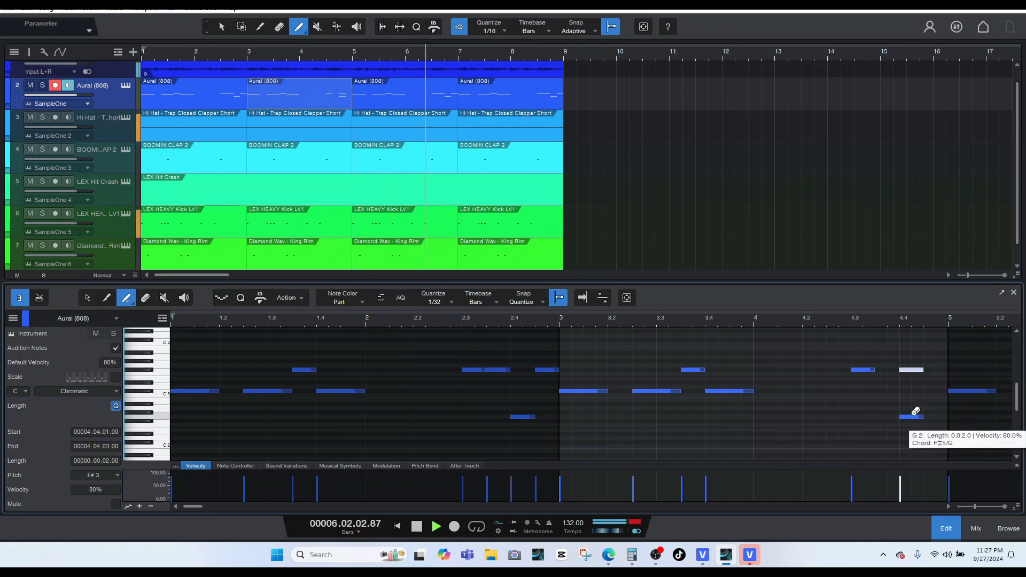
click(911, 416)
key(space)
key(f)
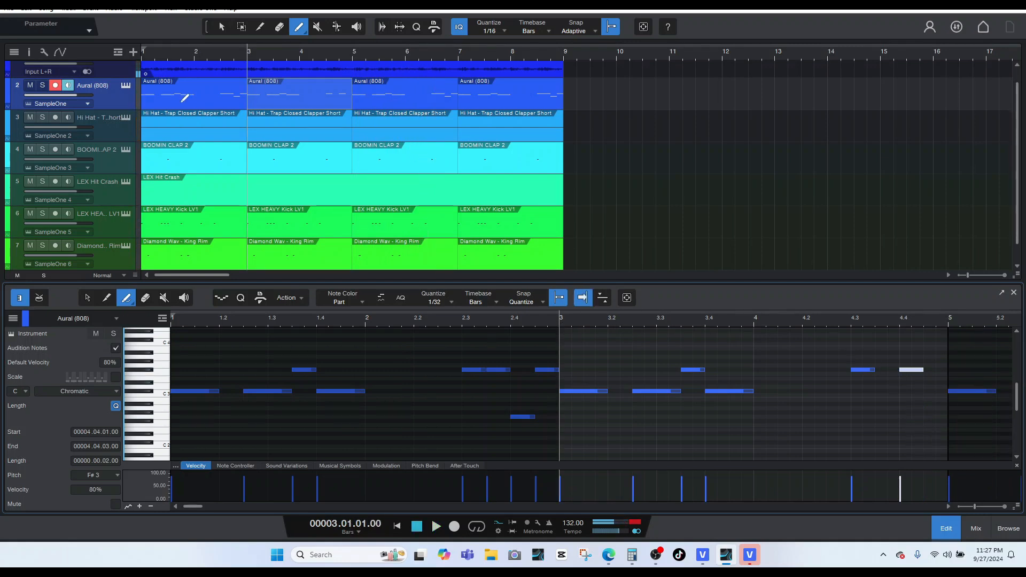
- Extend the F# 3 note at 4.3.1 to 4.4.1 and the one at 4.4.1 to 5.1.1, and play back from bar 3
key(1)
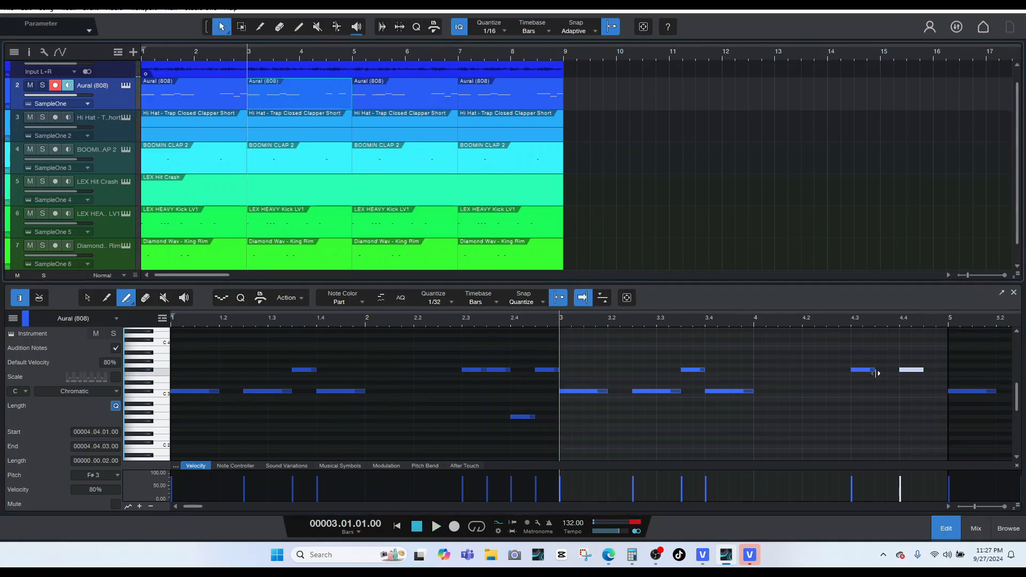
drag(875, 370, 900, 370)
drag(926, 370, 949, 370)
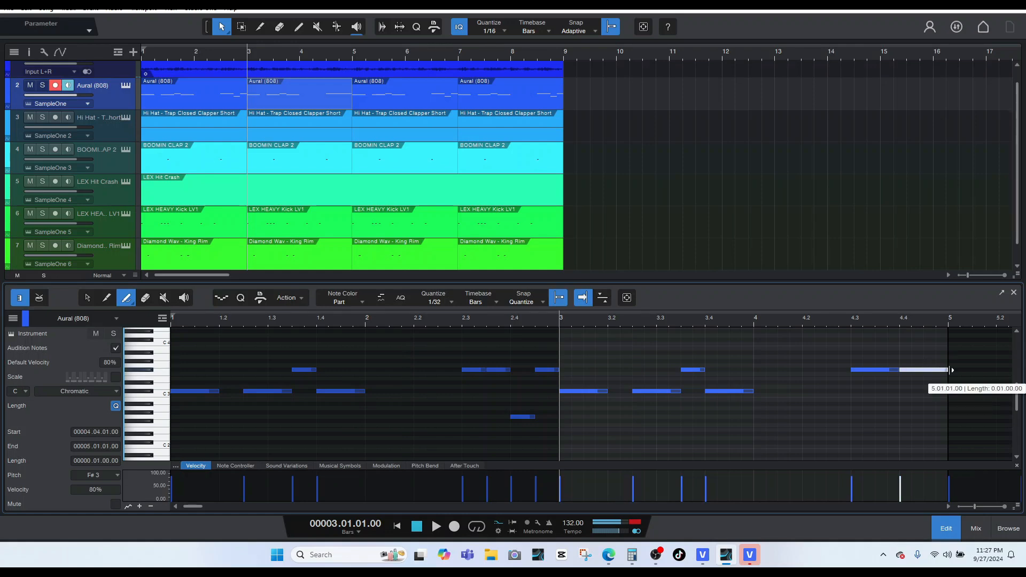
key(space)
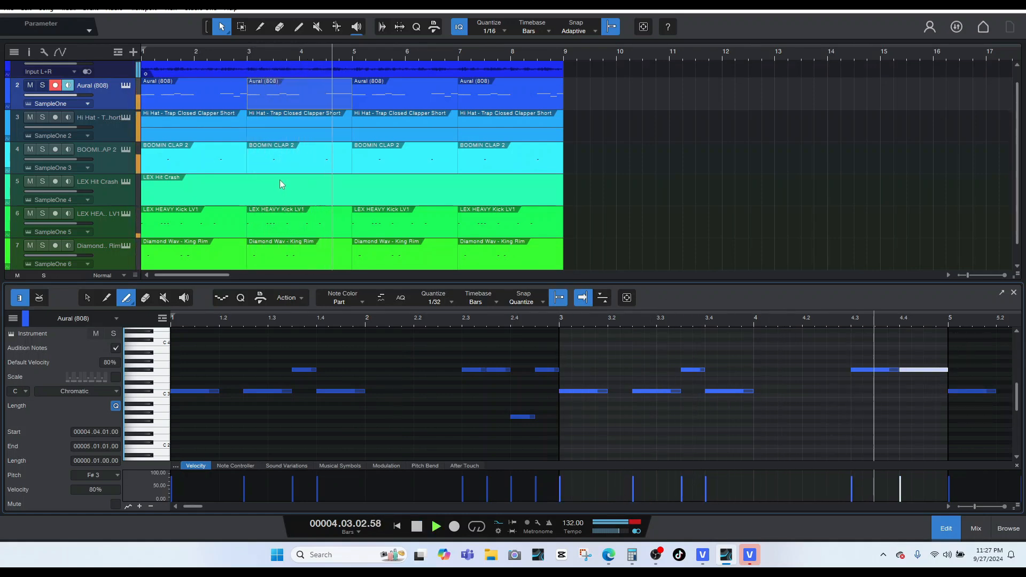
key(space)
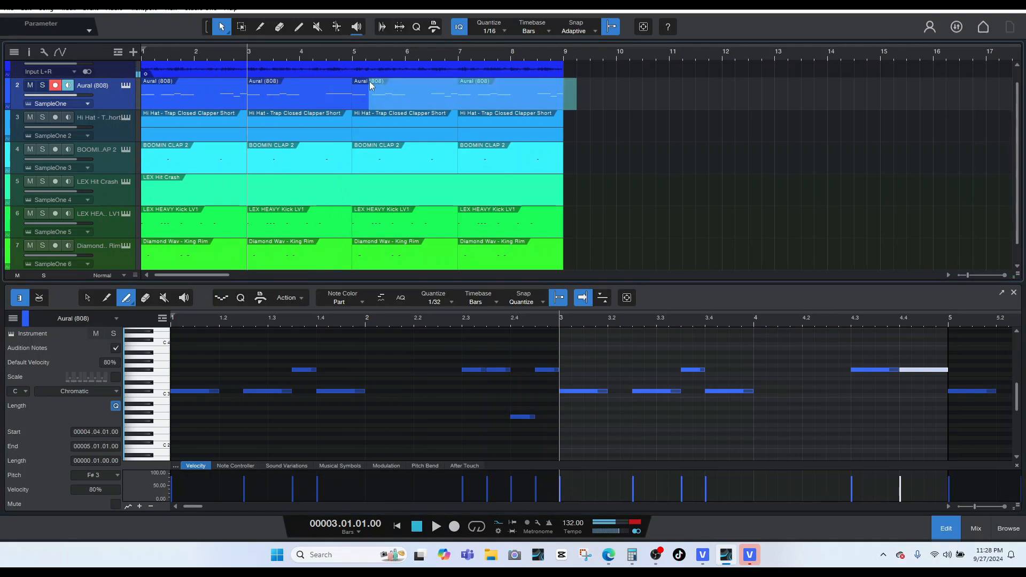
- Replace the last two Aural (808) parts with a duplicate of the first two merged into one four-bar part
click(391, 100)
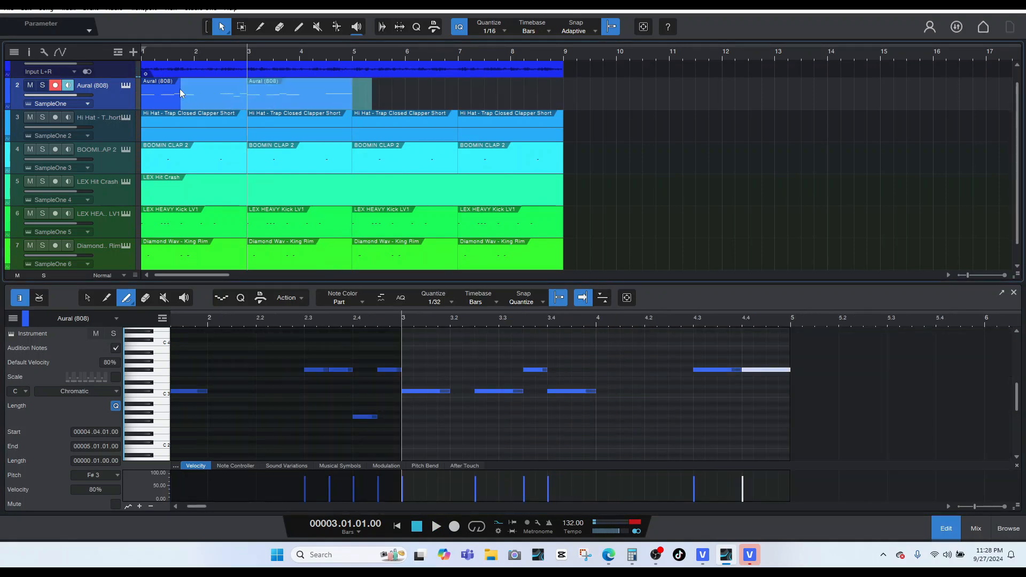
right_click(194, 88)
click(249, 220)
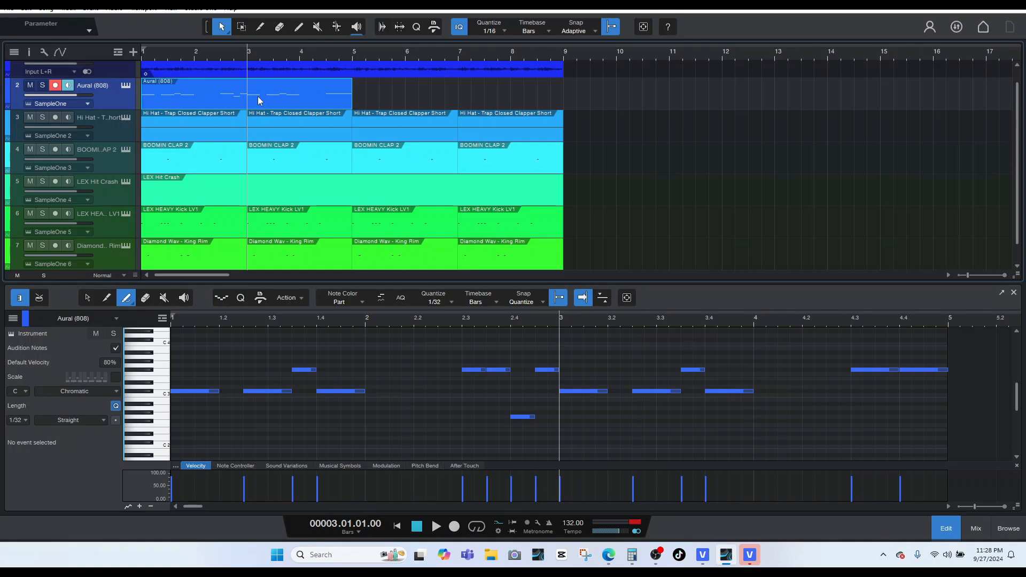
key(d)
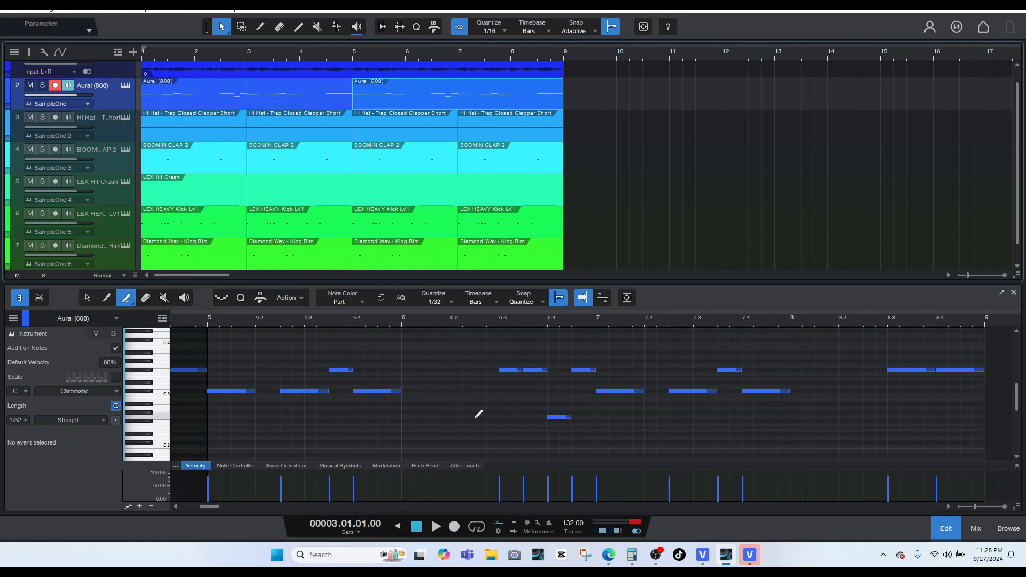
- Play back the full eight-bar arrangement from the start, checking the 808 pattern
click(397, 526)
click(436, 526)
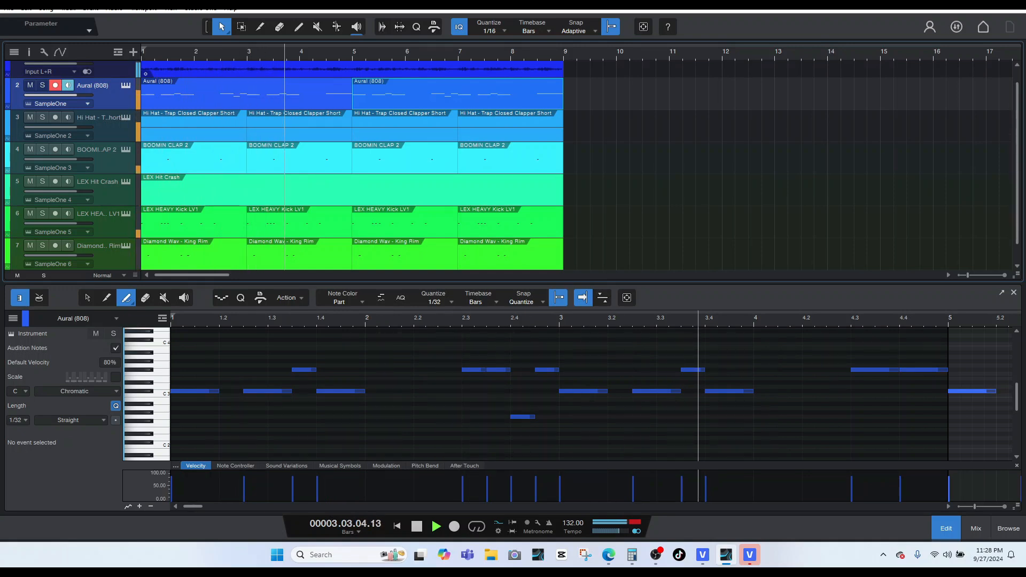
click(959, 506)
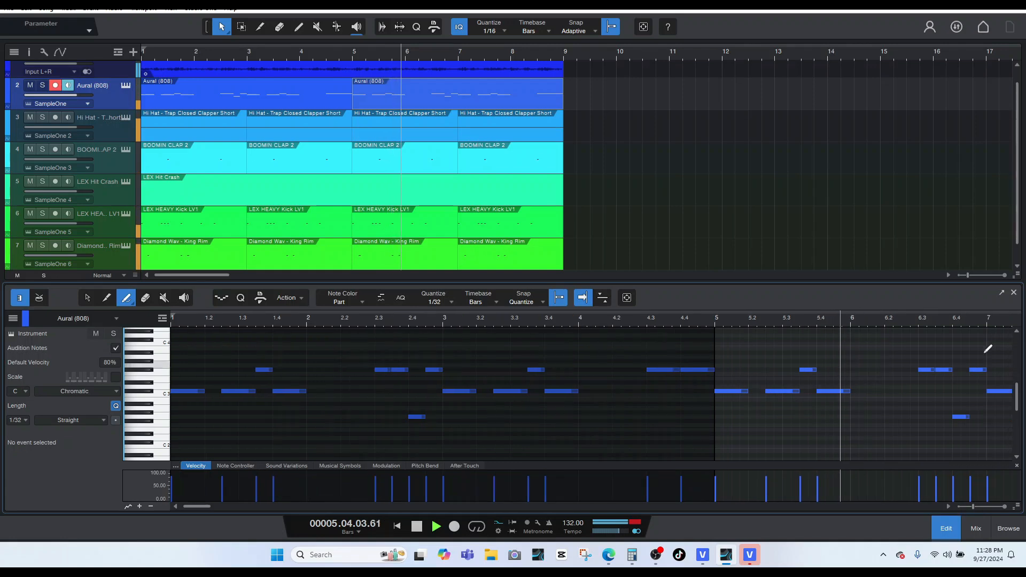
click(960, 276)
click(960, 275)
scroll(486, 116, up, 1)
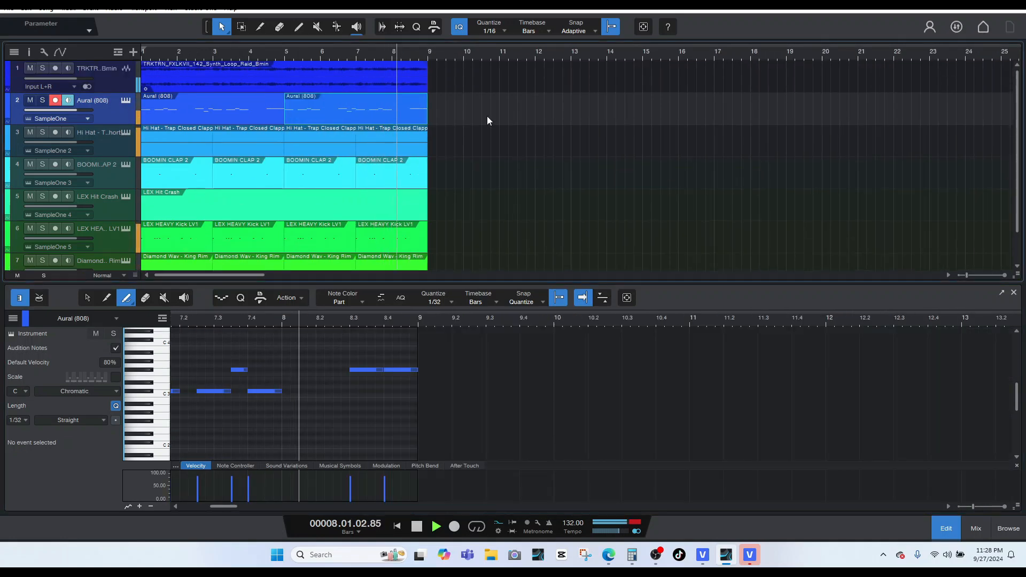
scroll(477, 148, down, 1)
scroll(477, 148, up, 1)
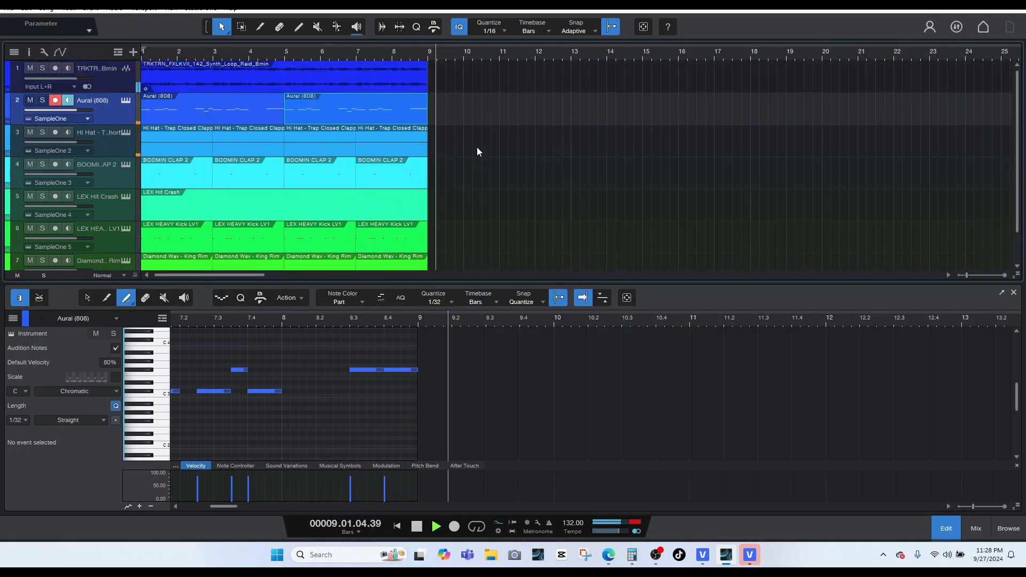
- Duplicate all tracks' eight-bar content once so the arrangement extends to bar 17, with the editor closed
key(space)
drag(461, 129, 214, 260)
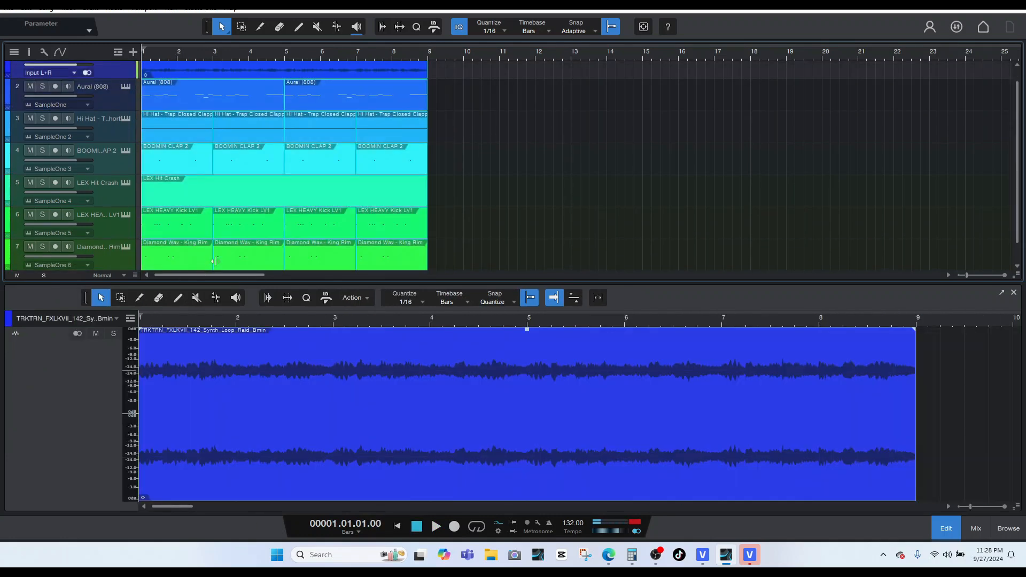
click(946, 530)
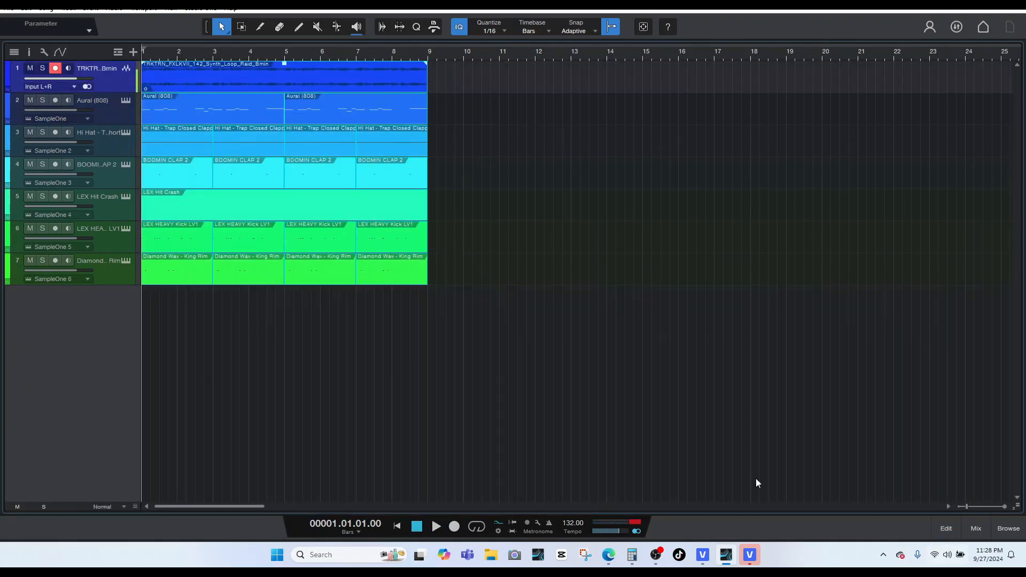
key(ctrl+d)
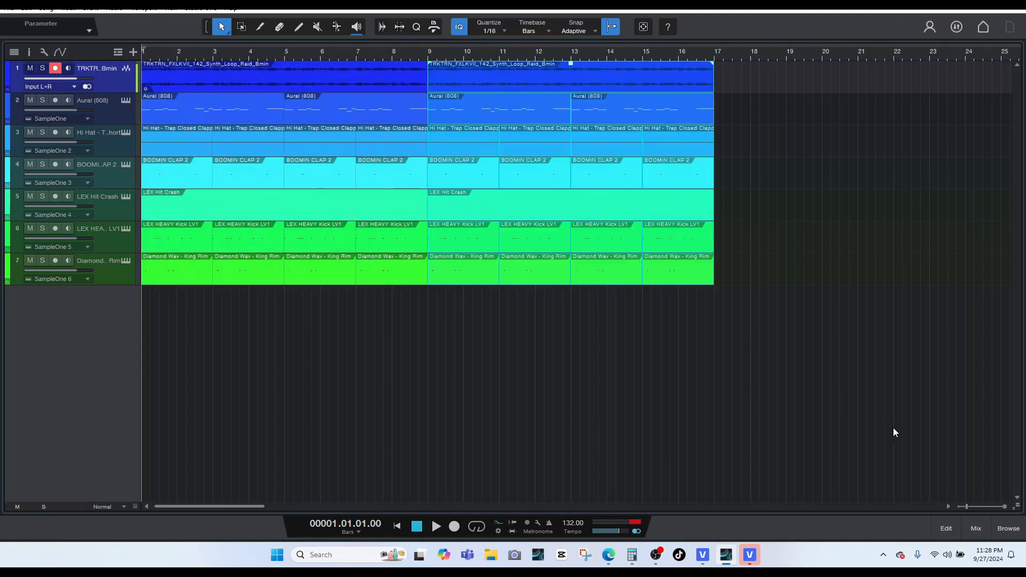
drag(968, 504, 960, 507)
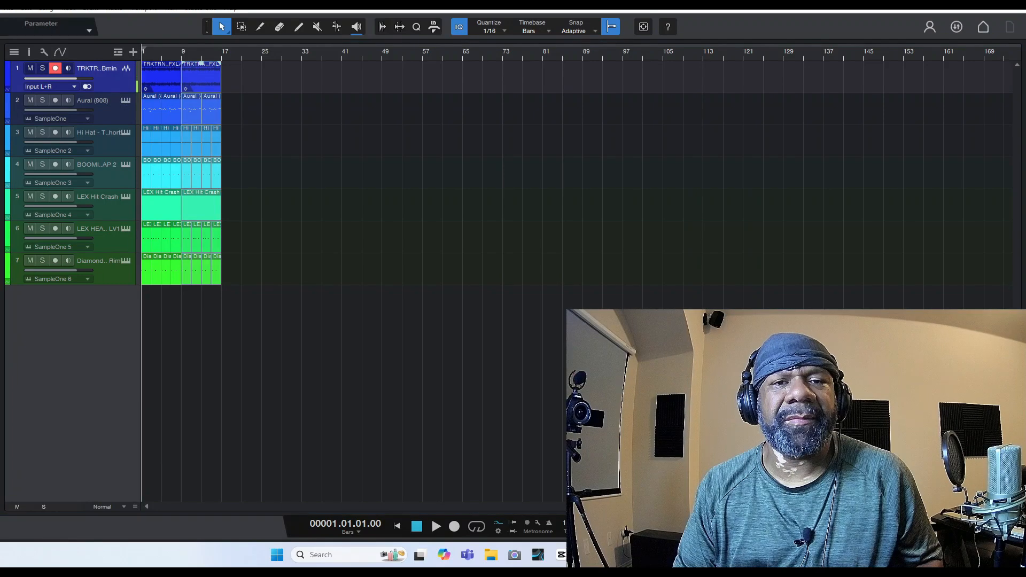
- Select the sixteen bars on all tracks and duplicate them six times, extending the arrangement to bar 113
click(376, 424)
drag(256, 83, 172, 300)
key(ctrl+d)
key(ctrl+d)
key(ctrl+d)
key(ctrl+d)
key(ctrl+d)
key(ctrl+d)
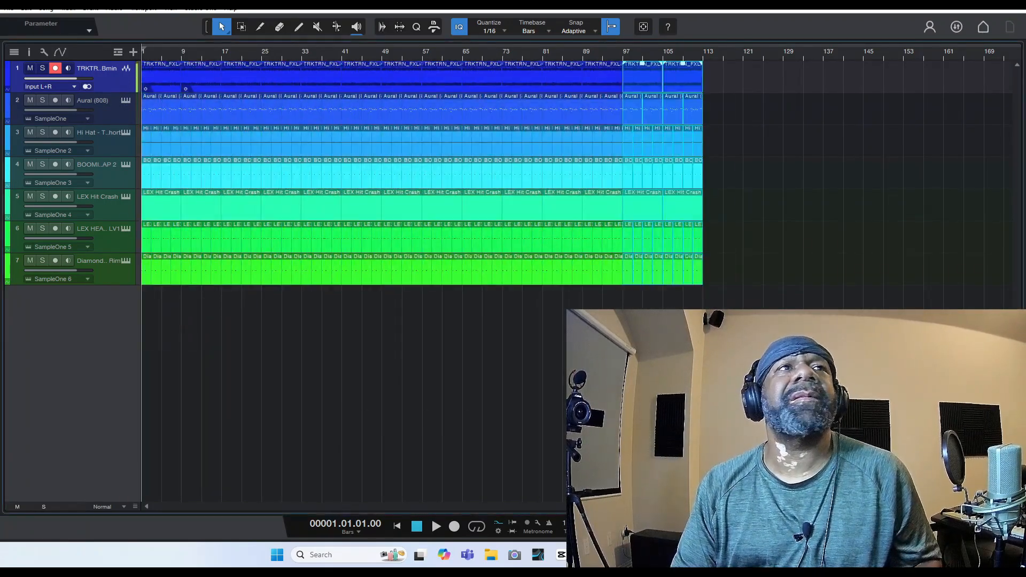
key(space)
click(396, 527)
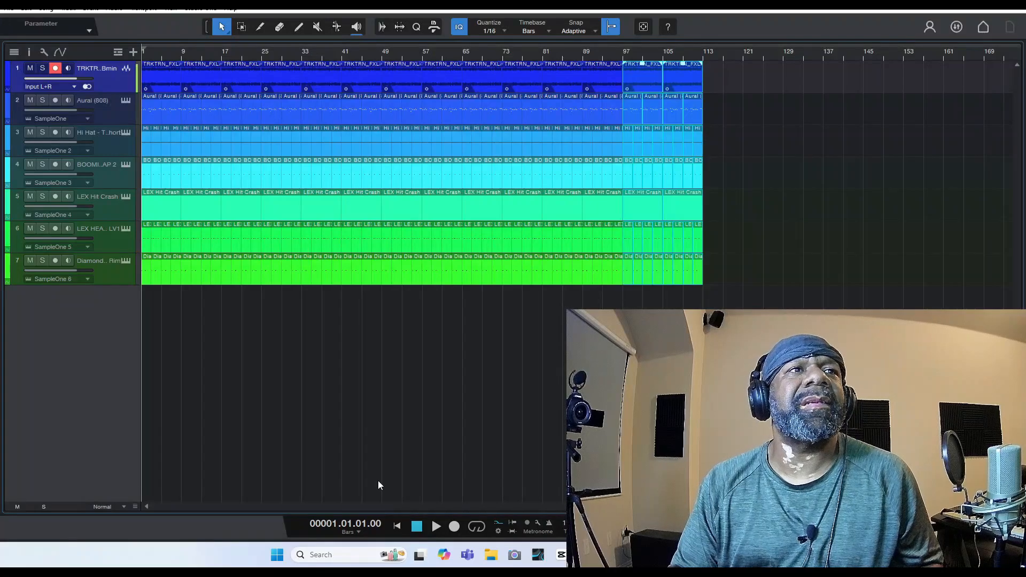
key(space)
key(space)
click(300, 27)
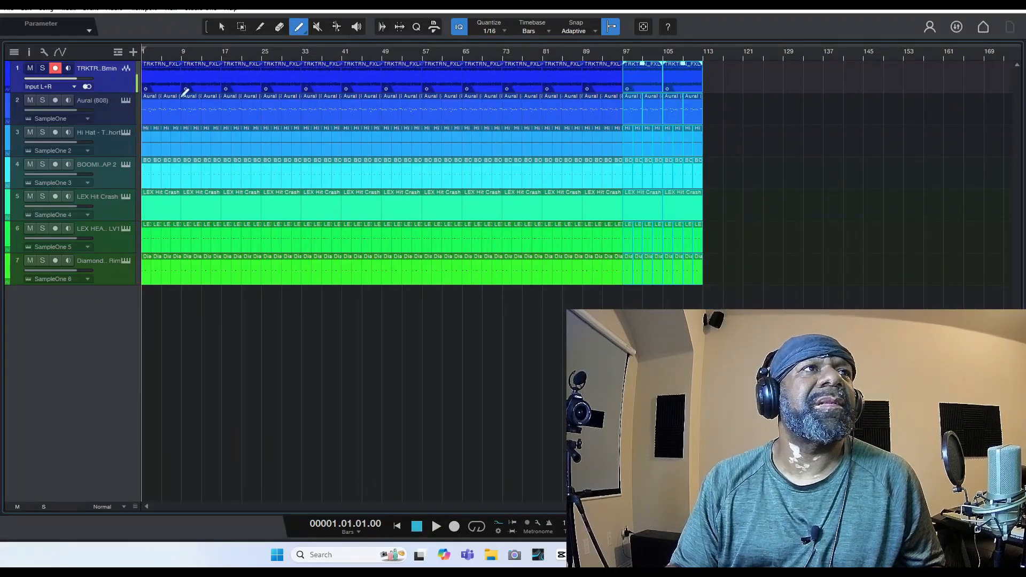
- Reorder the tracks as Aural (808), LEX HEAVY Kick, Hi Hat, BOOMIN CLAP 2, Diamond Rim, synth loop and LEX Hit Crash
drag(101, 86, 107, 264)
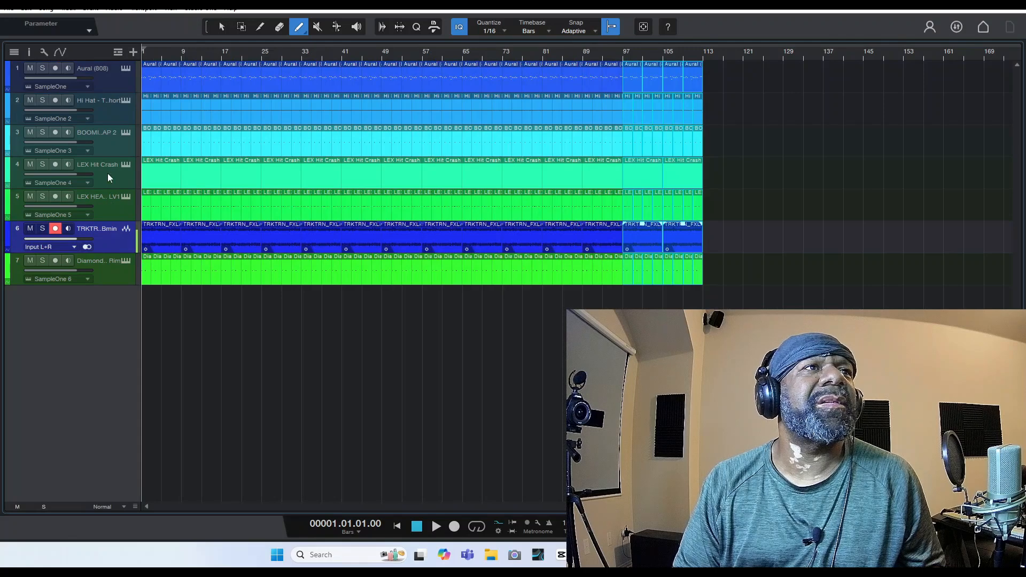
drag(108, 173, 108, 260)
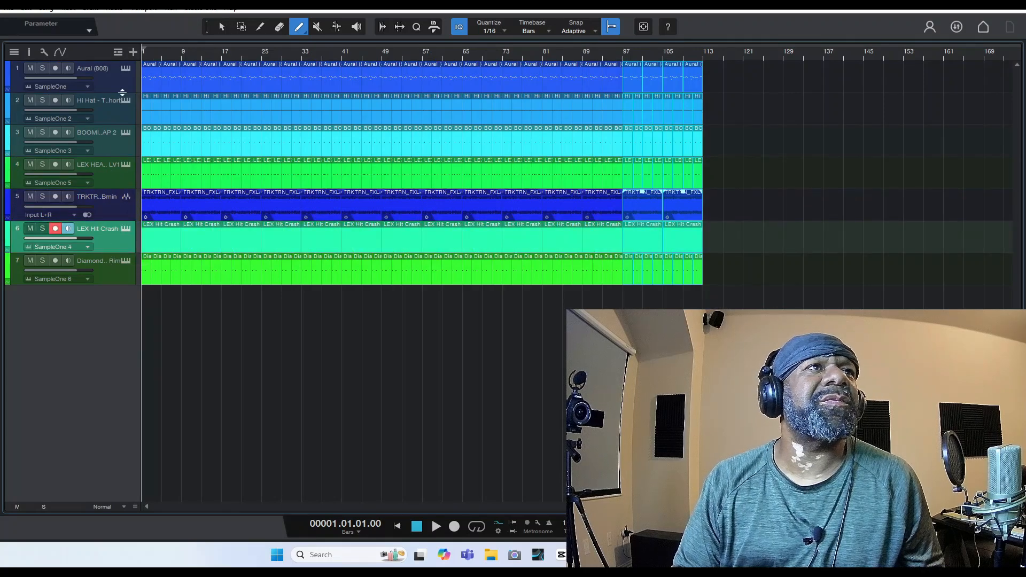
drag(110, 176, 113, 100)
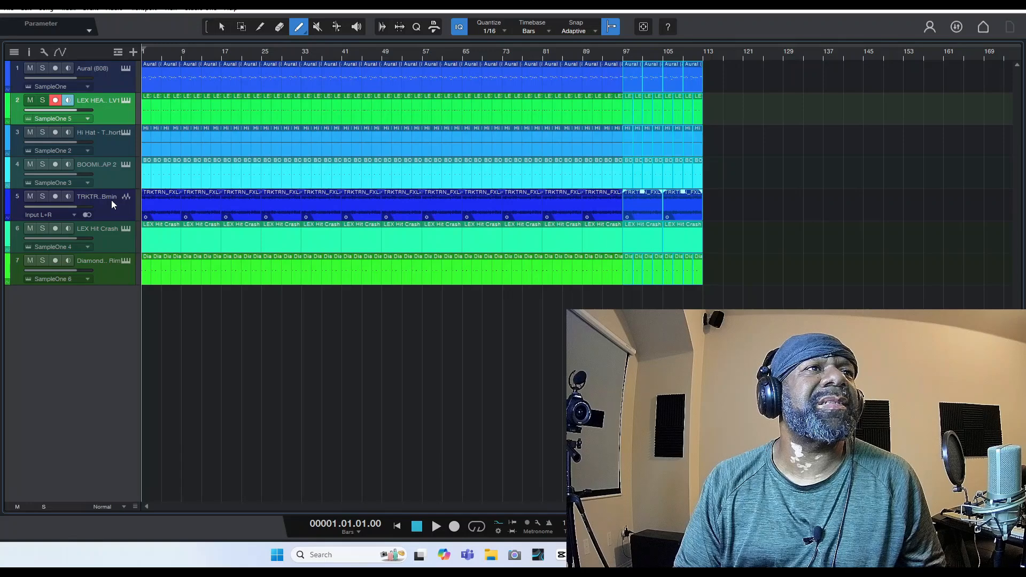
drag(110, 198, 108, 302)
- Erase the first two Aural (808) parts, leaving bars 1 to 8 without bass, and play back from the start
key(space)
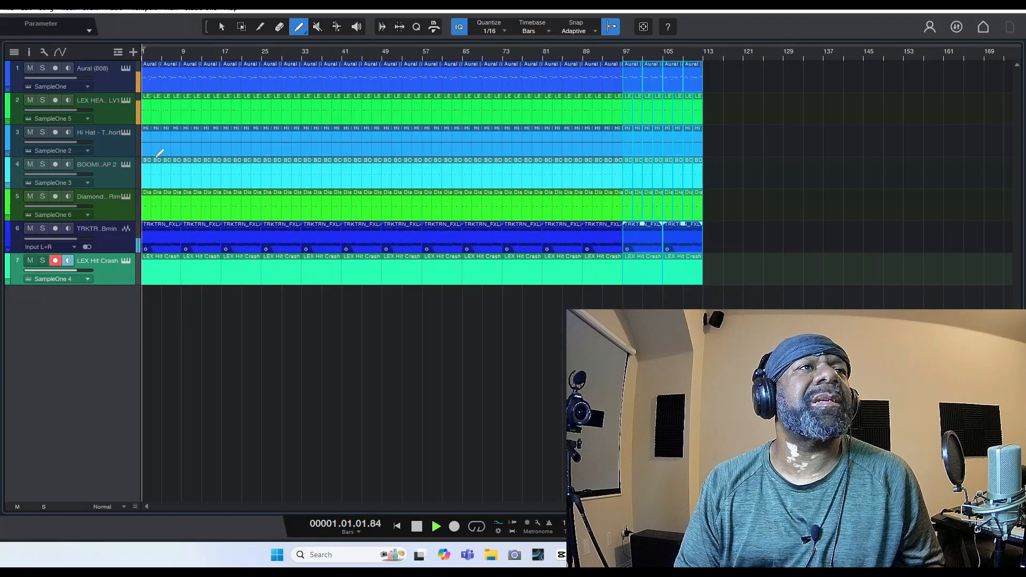
click(278, 28)
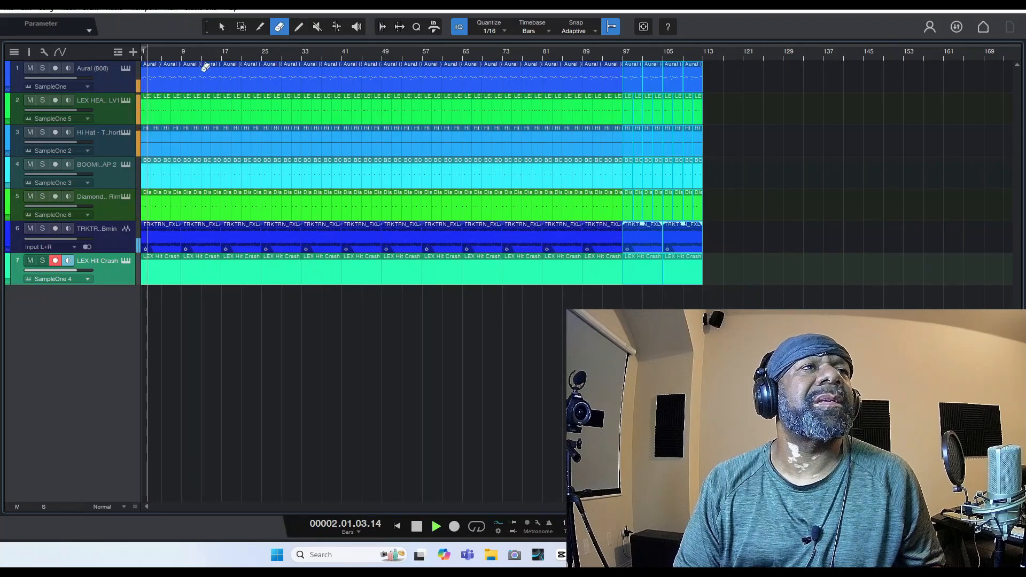
key(space)
click(148, 74)
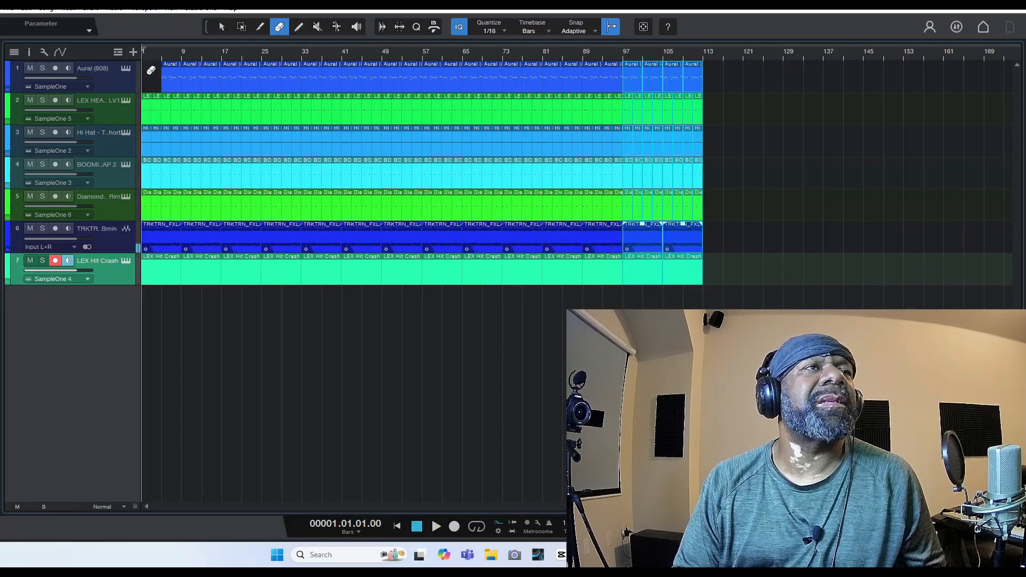
key(space)
click(169, 72)
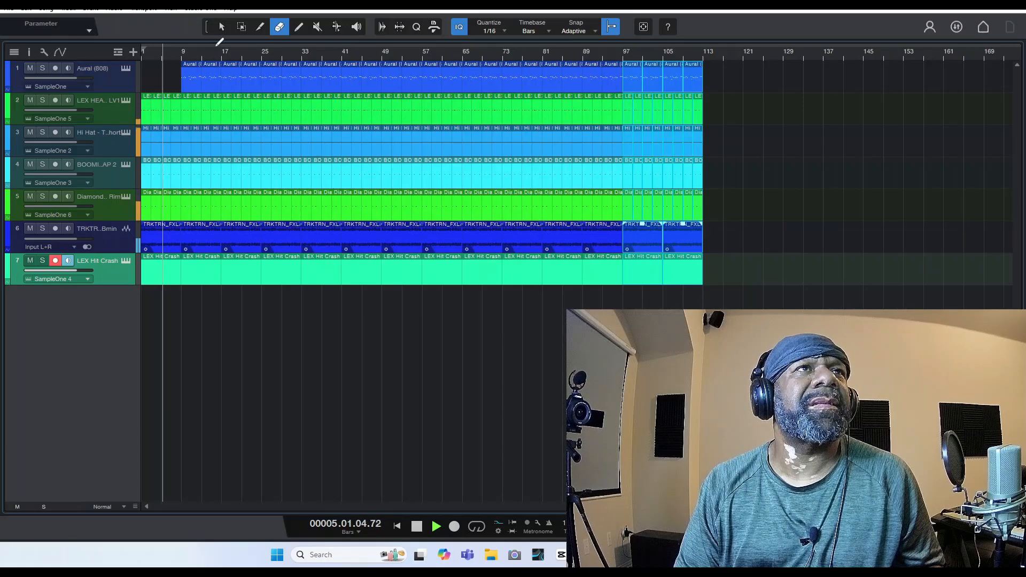
- Stop playback and move the first synth-loop event at bar 1 onto its own new audio track below the original loop track
click(222, 27)
key(space)
click(121, 235)
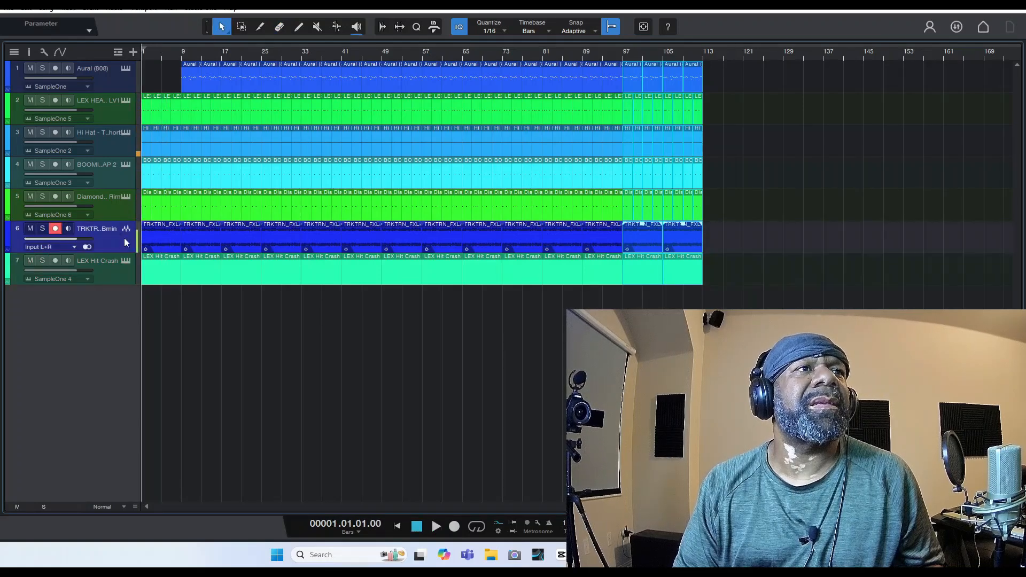
drag(157, 236, 152, 268)
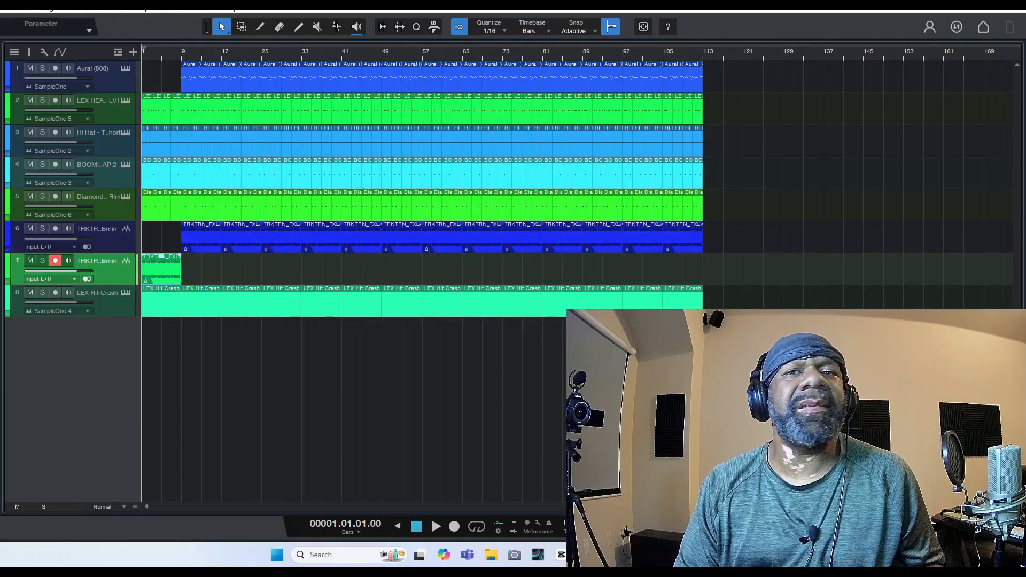
- Insert an Autofilter effect on the new synth-loop track's mixer channel
key(F3)
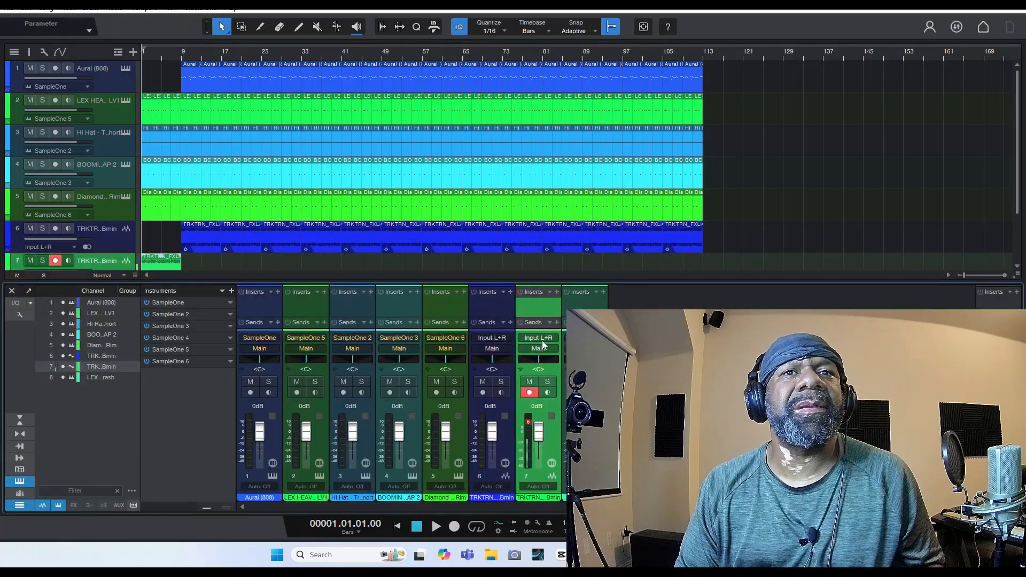
click(557, 291)
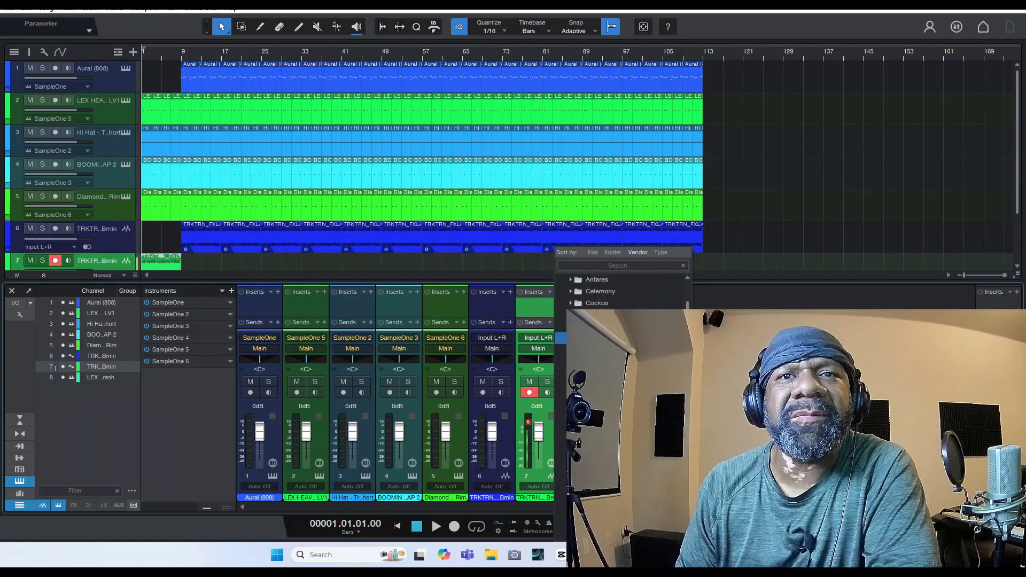
scroll(620, 291, down, 4)
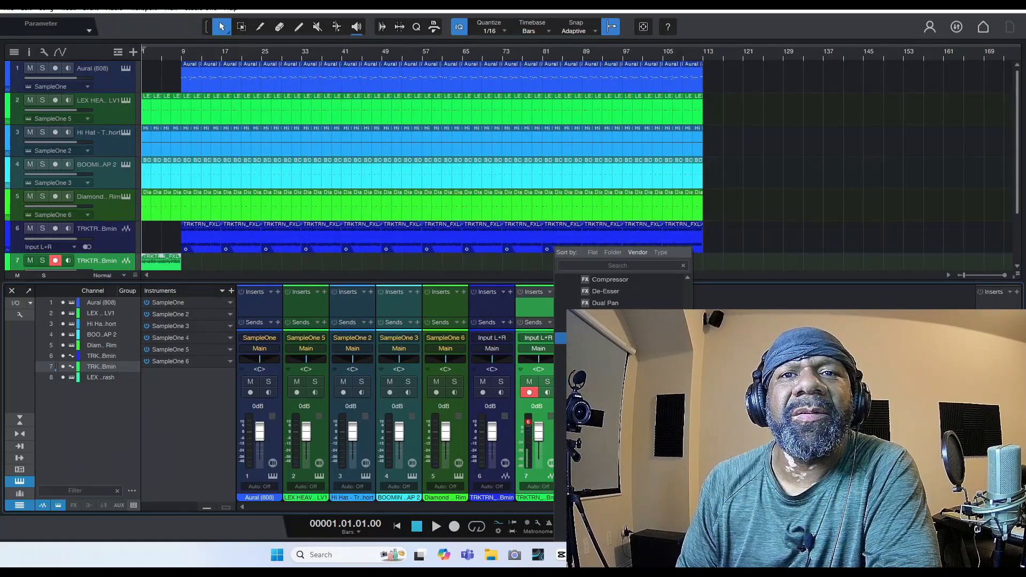
scroll(620, 288, up, 3)
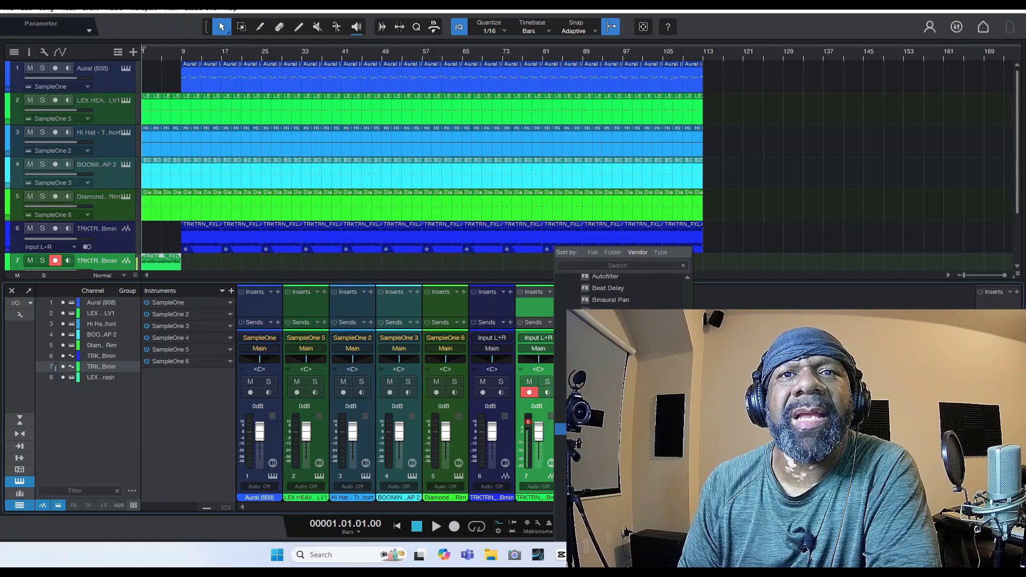
scroll(620, 288, up, 2)
scroll(620, 288, up, 3)
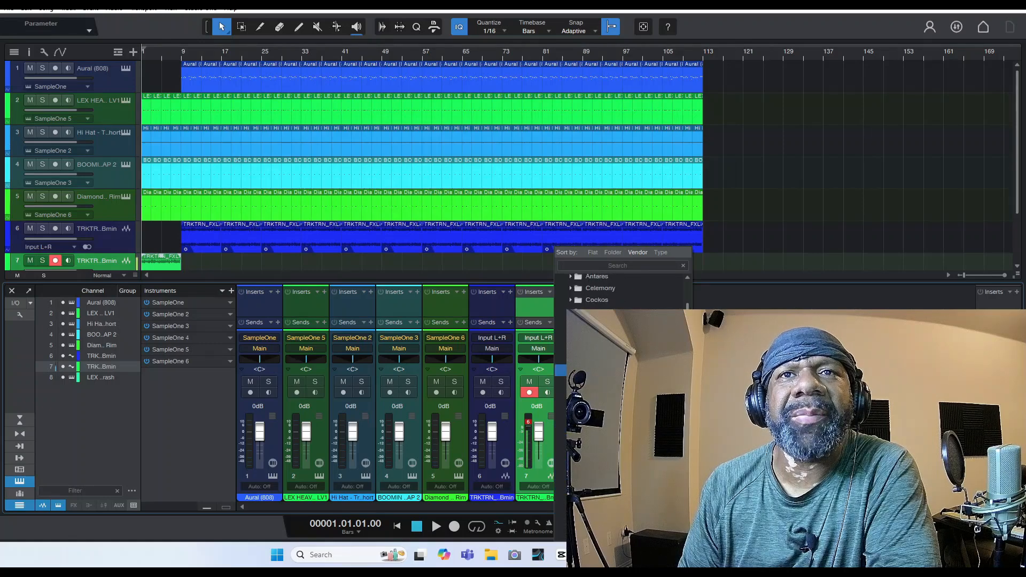
click(604, 358)
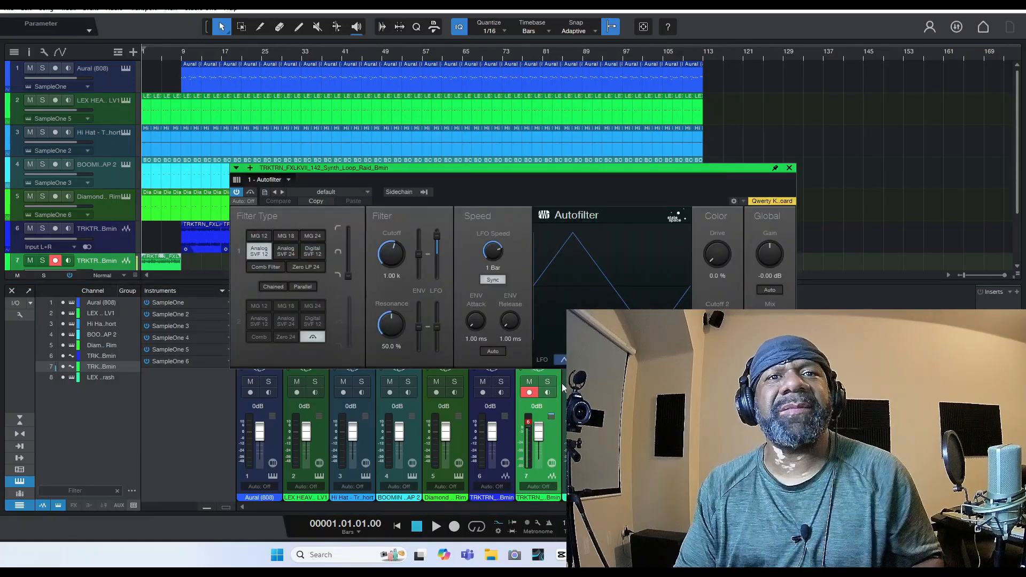
- Load the Filter Pad preset in the Autofilter, audition the loop track soloed, and turn solo back off
click(547, 382)
key(space)
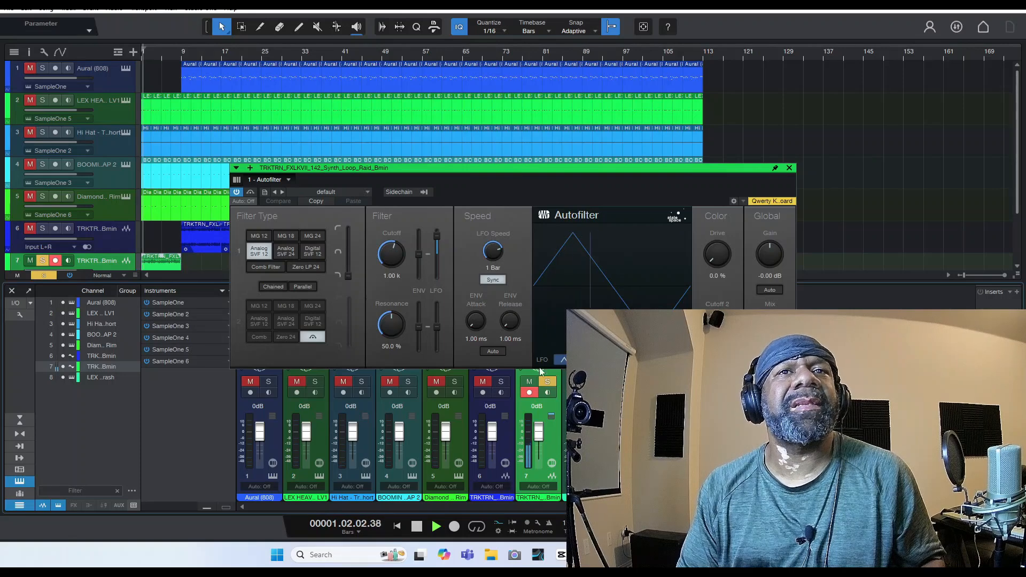
click(345, 194)
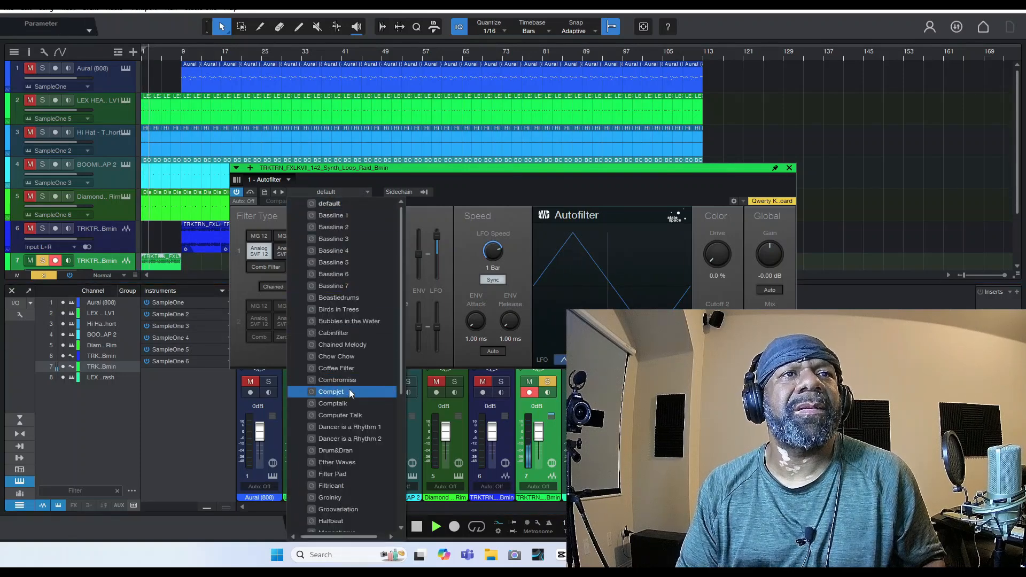
click(344, 474)
click(789, 168)
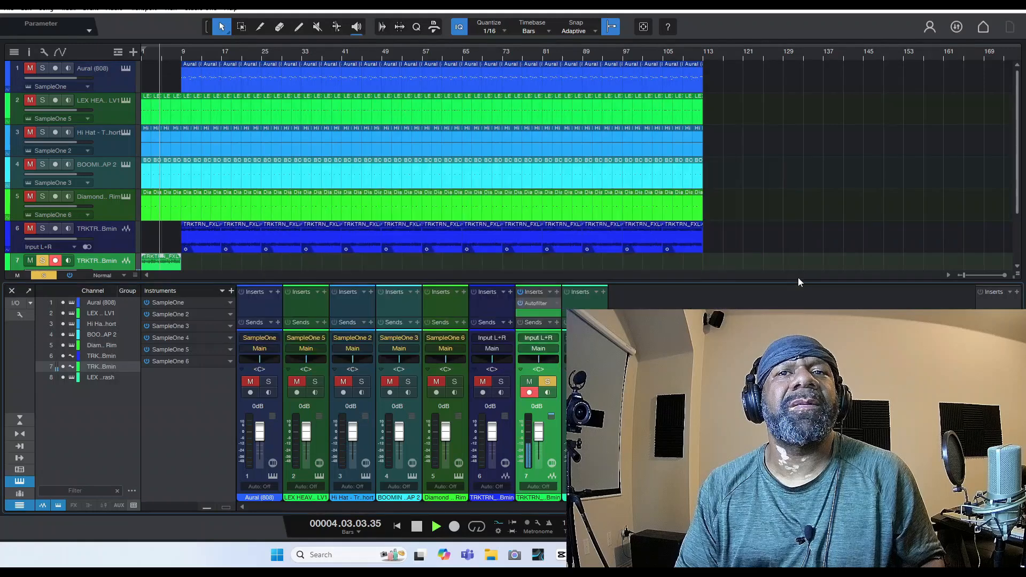
key(F3)
key(space)
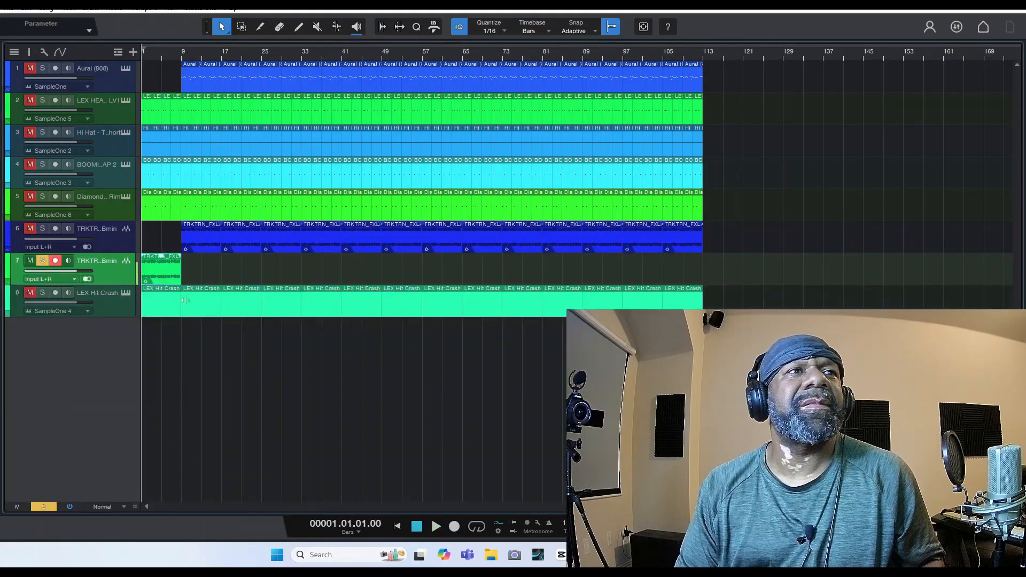
click(42, 261)
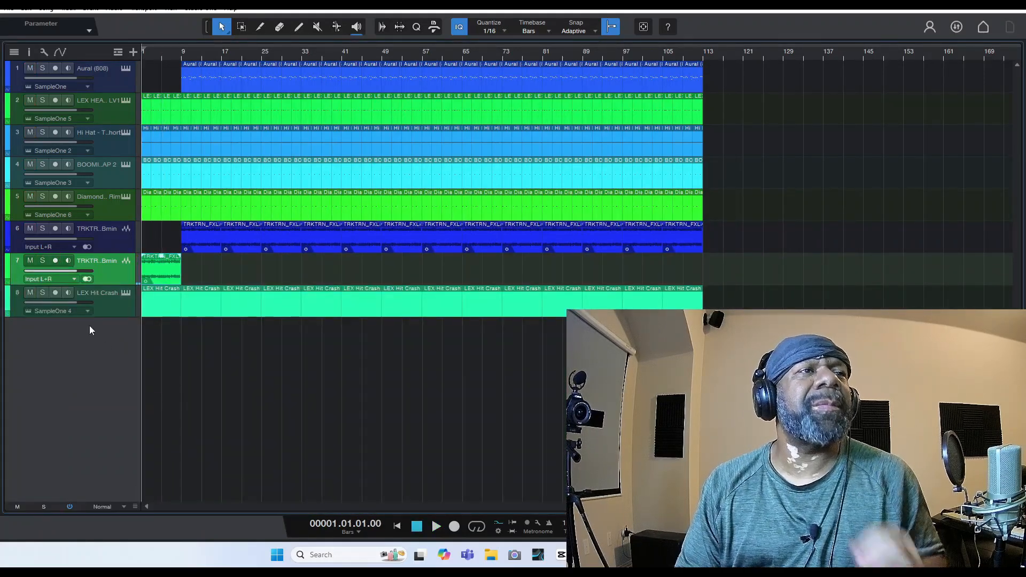
- During playback, copy the filtered synth-loop event to bar 25 and duplicate it four times, up to bar 65
key(space)
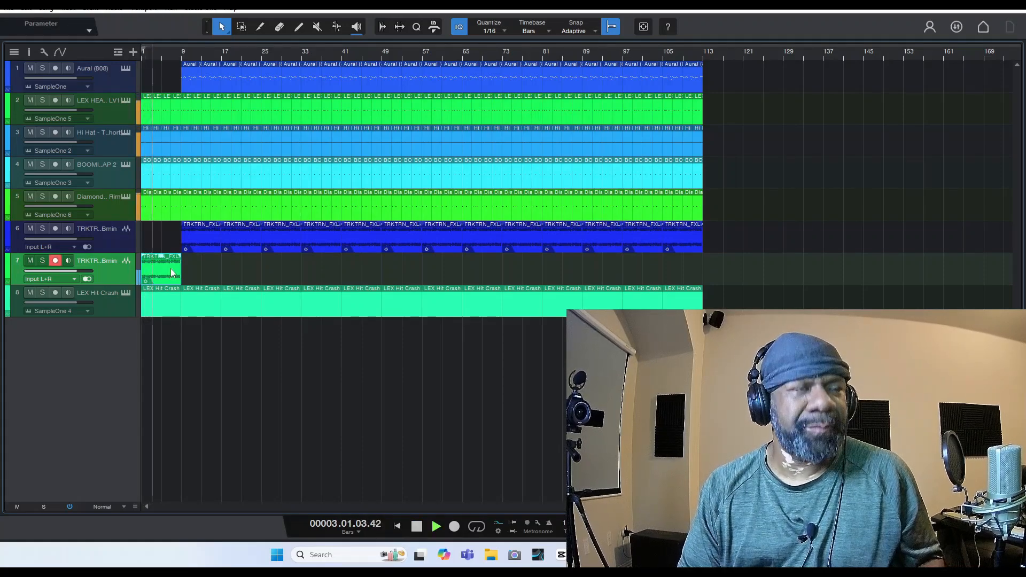
drag(171, 269, 271, 269)
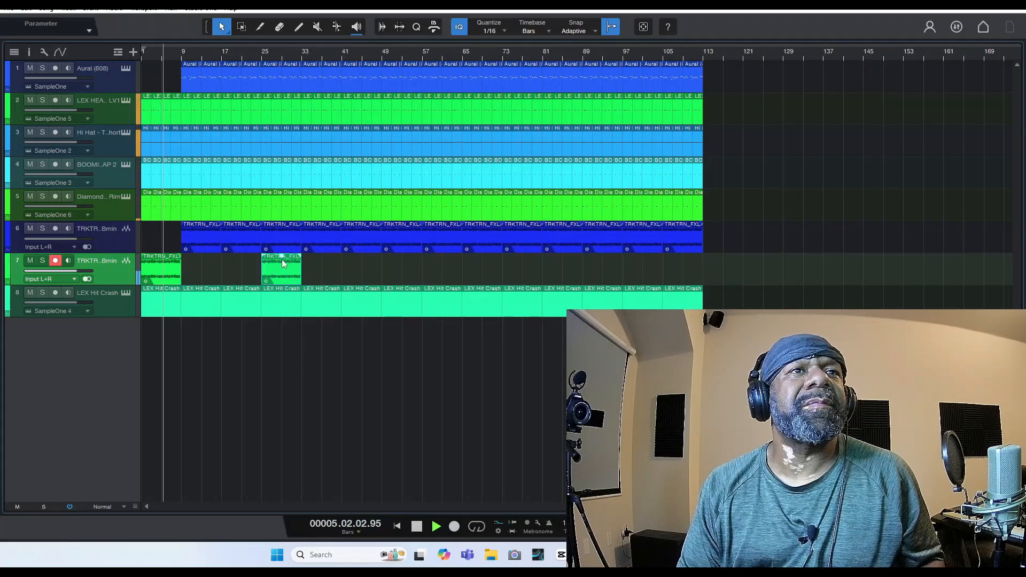
key(d)
key(d)
key(d)
key(d)
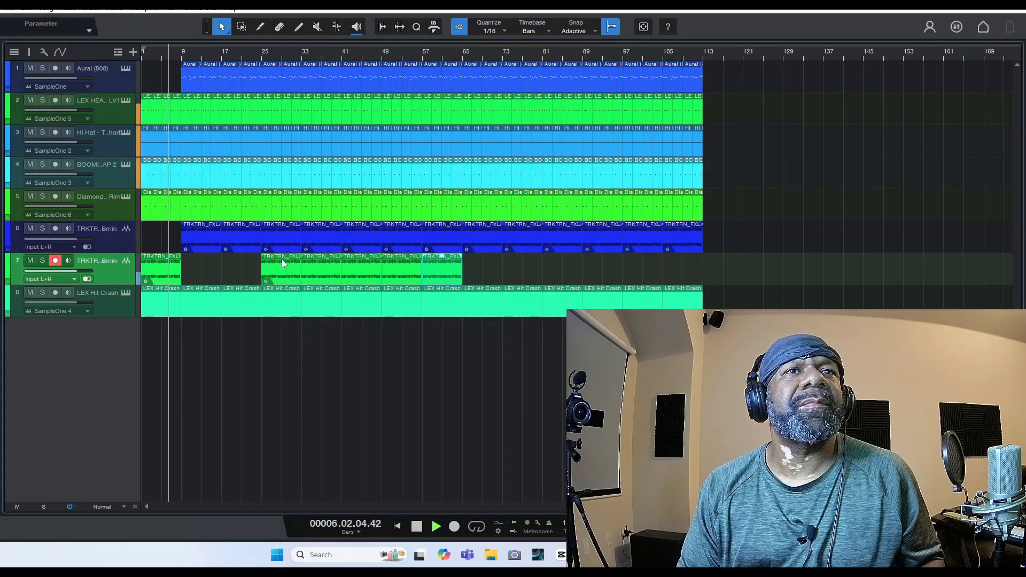
- Erase the five synth-loop events between bars 25 and 65 on the original unfiltered loop track
click(280, 238)
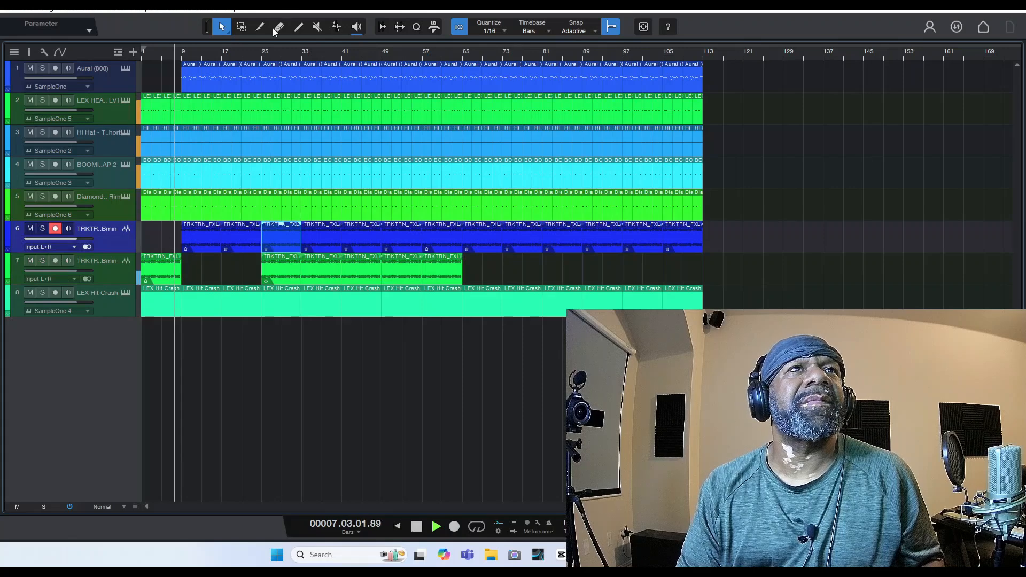
key(4)
click(278, 231)
mouse_move(318, 231)
mouse_down()
mouse_move(434, 233)
mouse_move(426, 234)
mouse_up()
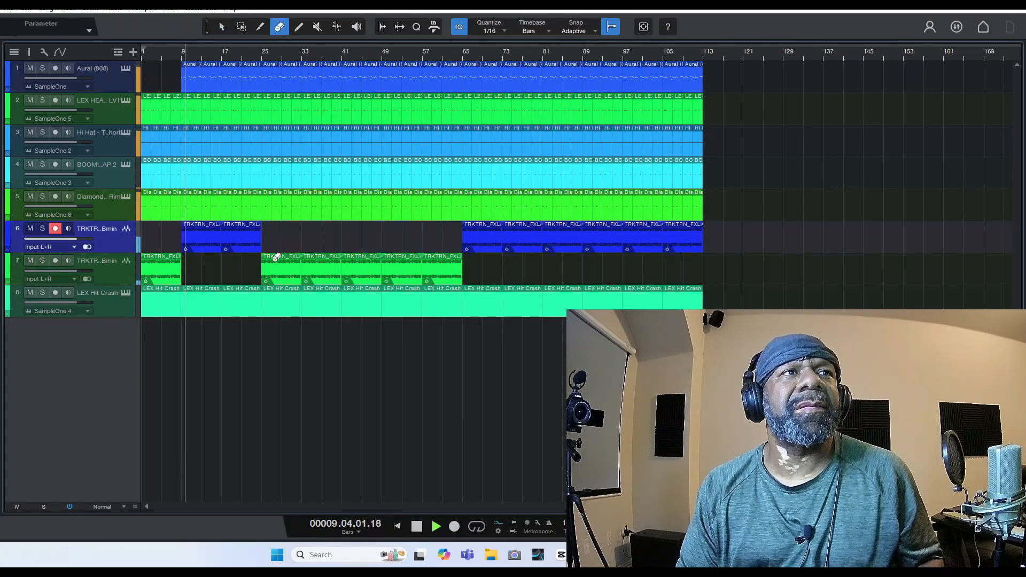
- Erase the synth-loop events from bar 81 to bar 113 on the original unfiltered loop track
click(220, 27)
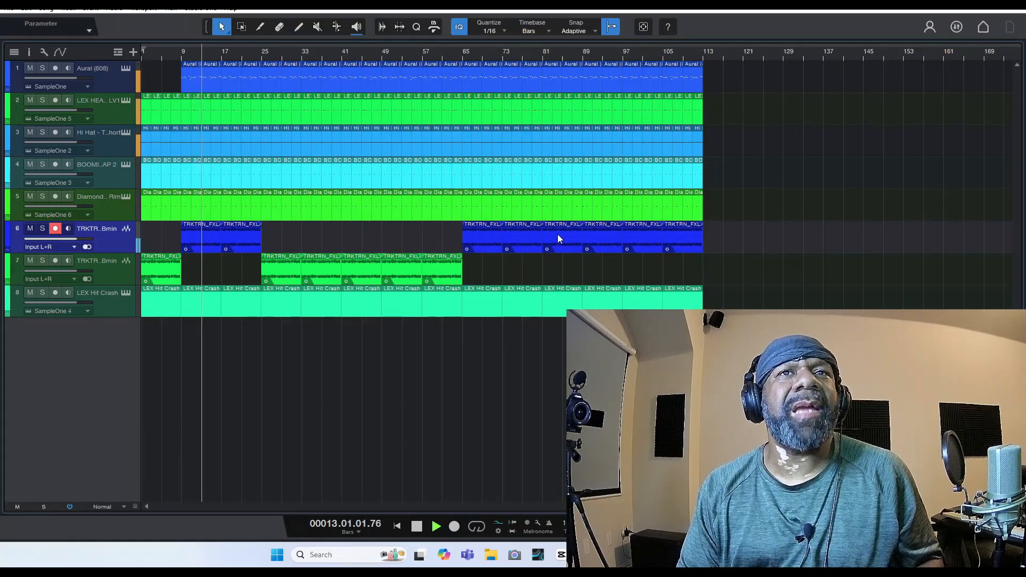
click(279, 27)
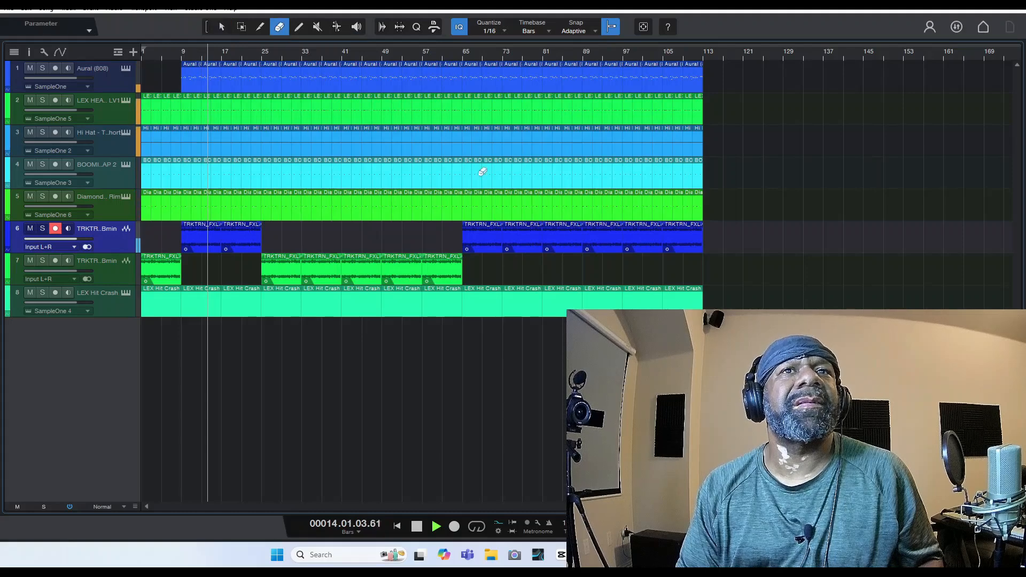
mouse_move(599, 235)
mouse_down()
mouse_move(576, 232)
mouse_move(699, 247)
mouse_up()
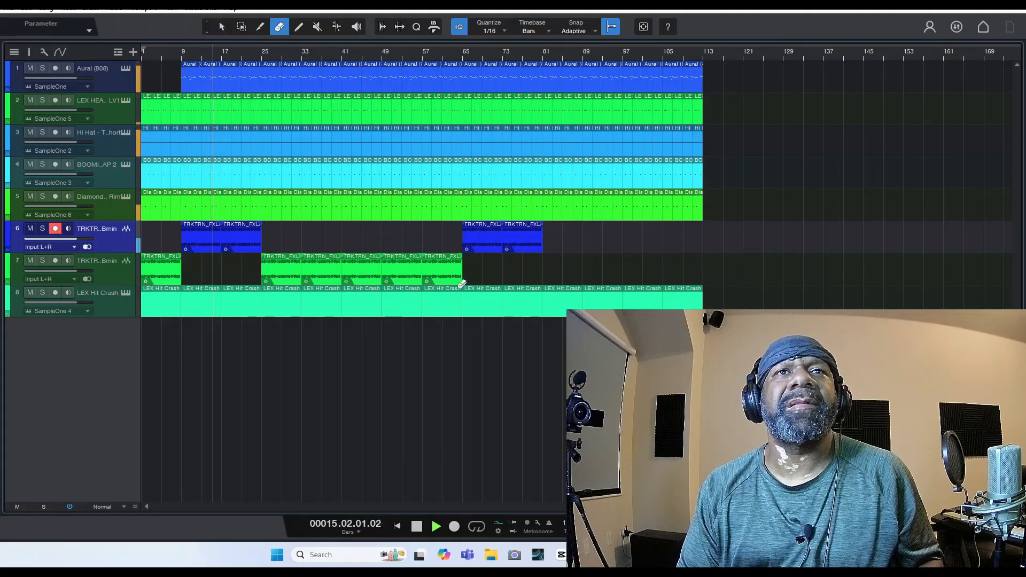
- Duplicate the five filtered synth-loop events at bars 25–65 so the copies fill bars 65–105
click(224, 20)
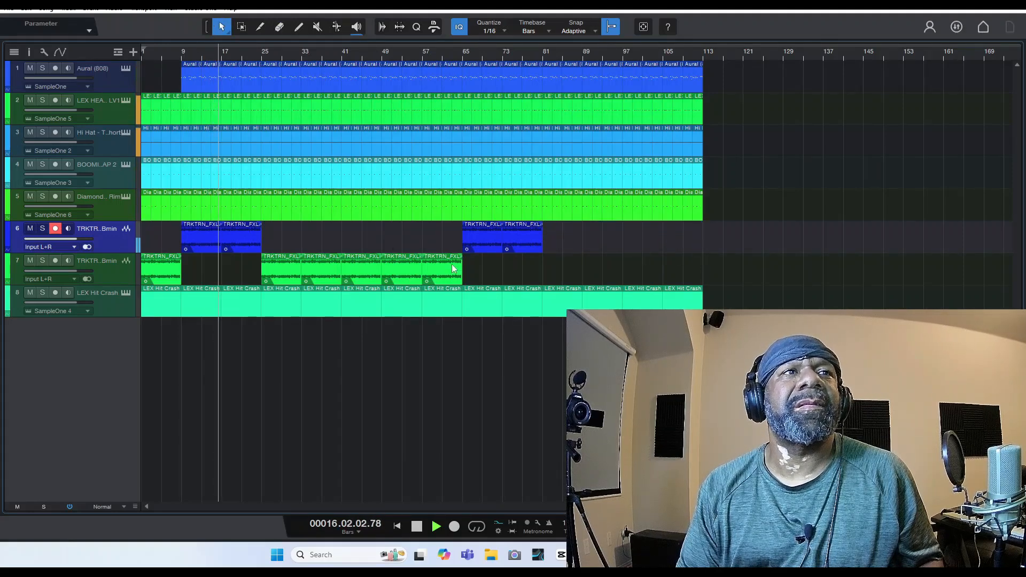
drag(472, 269, 284, 275)
key(d)
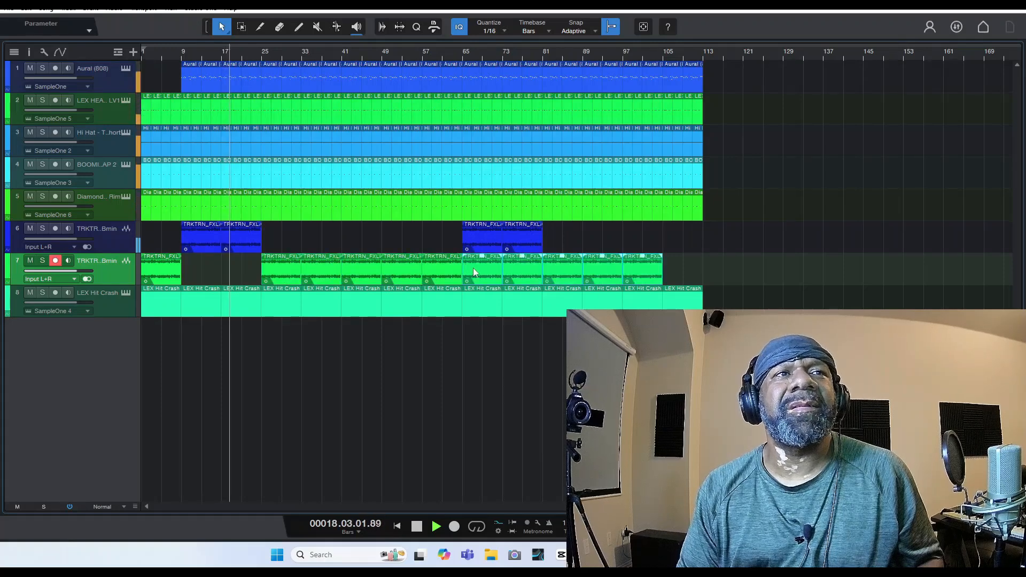
- Stop playback and delete the unfiltered synth-loop event at bar 17
key(space)
click(247, 238)
key(Delete)
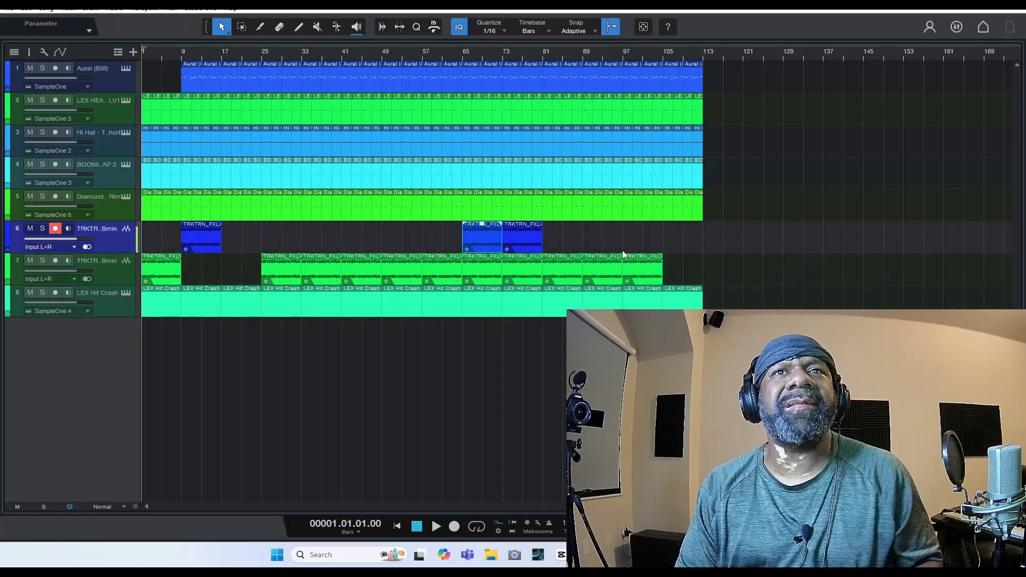
- Switch the timeline ruler to seconds to check the song length, and return it to bars at 1/16
right_click(653, 50)
mouse_move(713, 106)
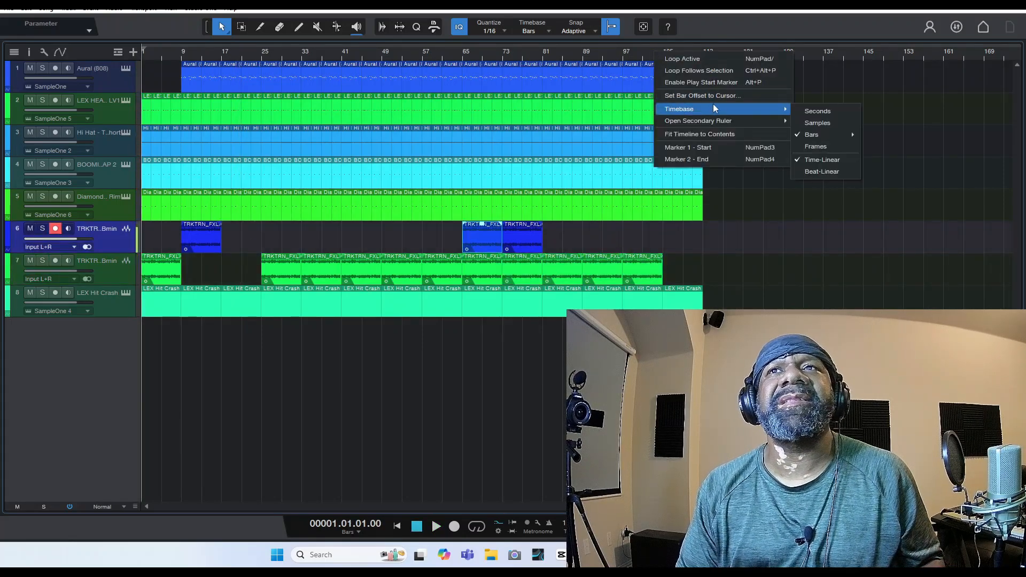
click(814, 110)
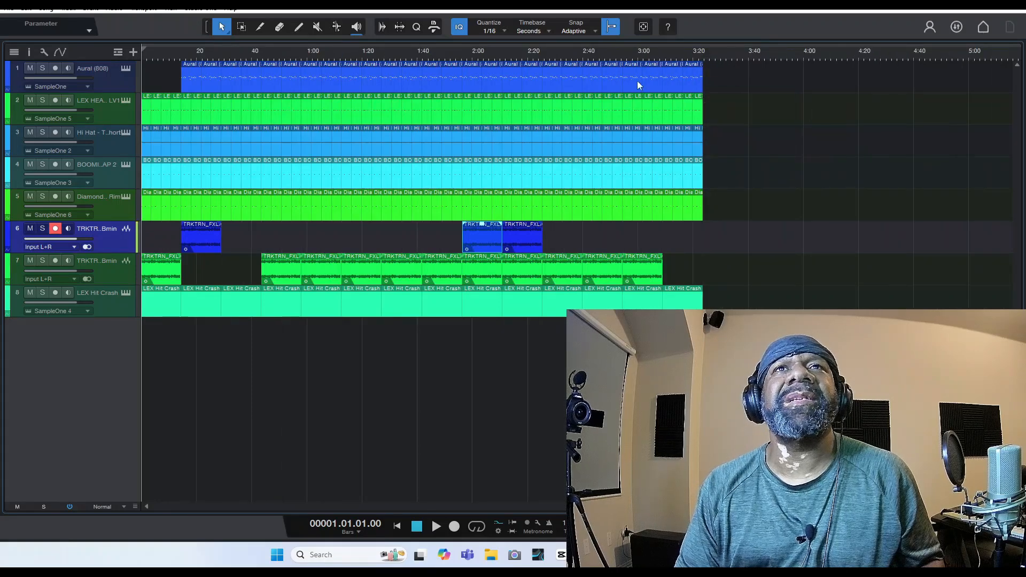
right_click(655, 53)
mouse_move(685, 111)
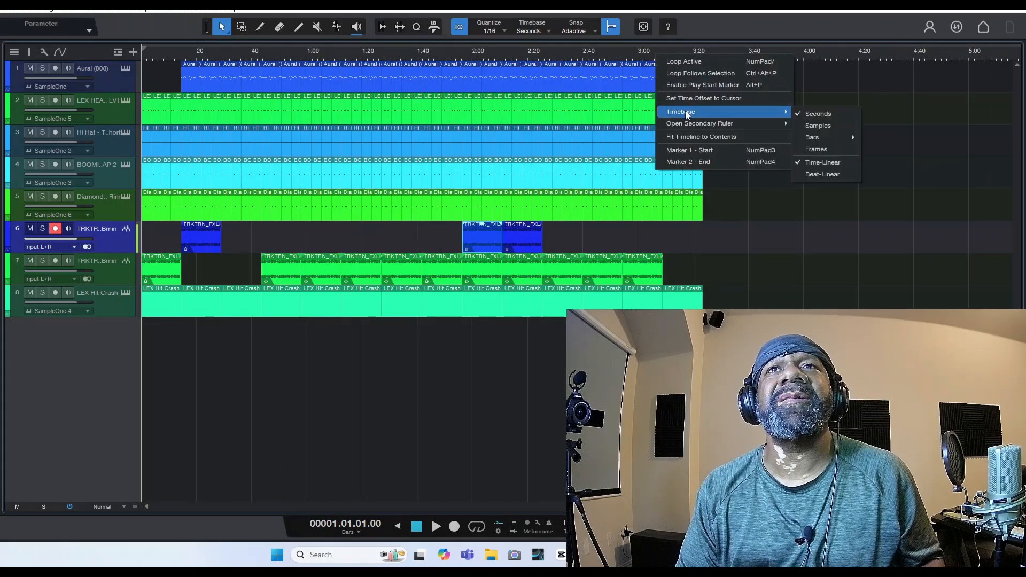
mouse_move(822, 137)
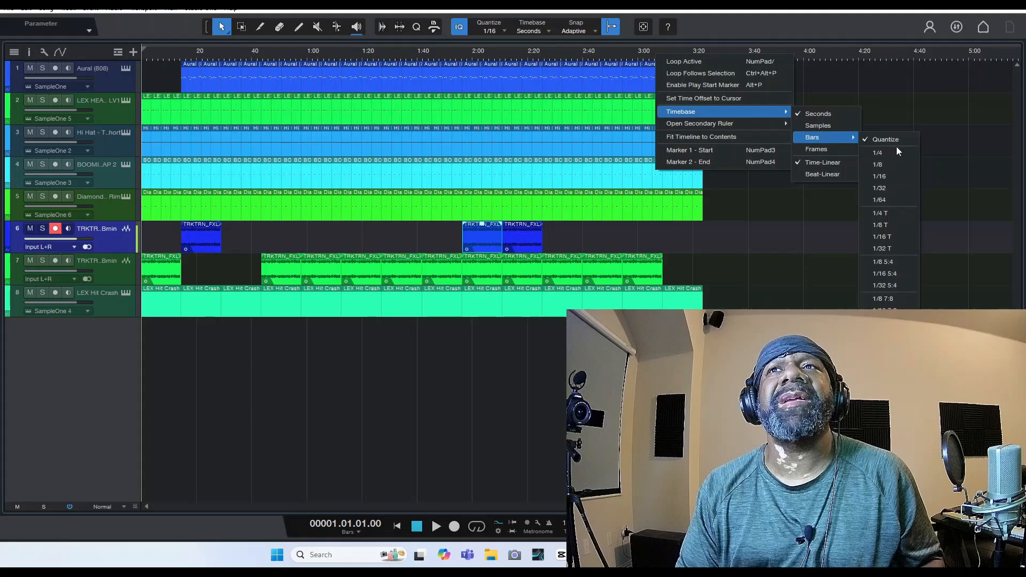
click(903, 175)
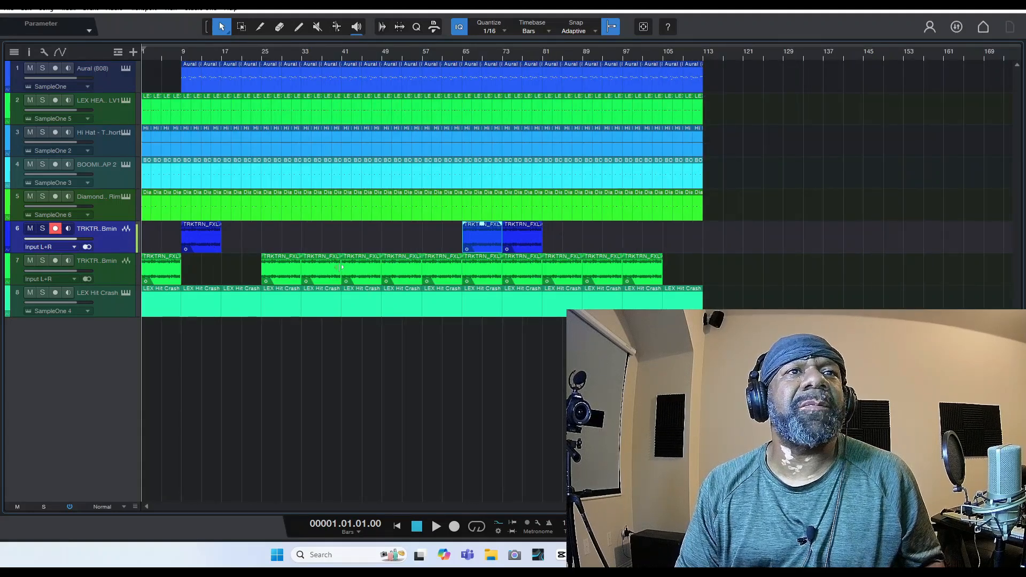
- Move the five filtered loop events at bars 25–65 to start at bar 17, and the unfiltered event at bar 65 to bar 57
drag(450, 247, 249, 271)
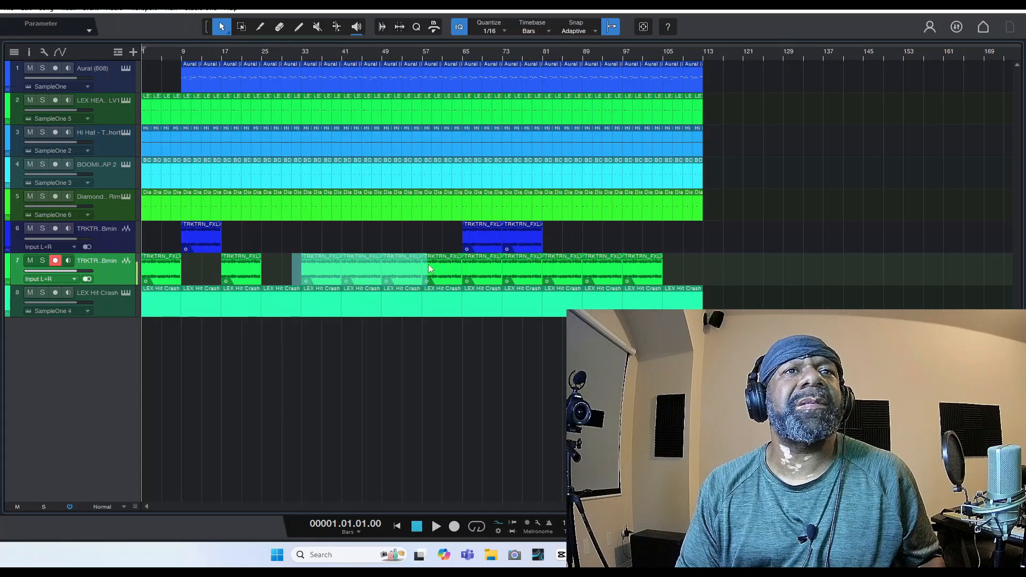
drag(367, 266, 328, 270)
drag(479, 241, 439, 241)
- Move the last unfiltered loop event to bar 100 and clear the filtered loop from bars 49–57 and 97–105
double_click(523, 240)
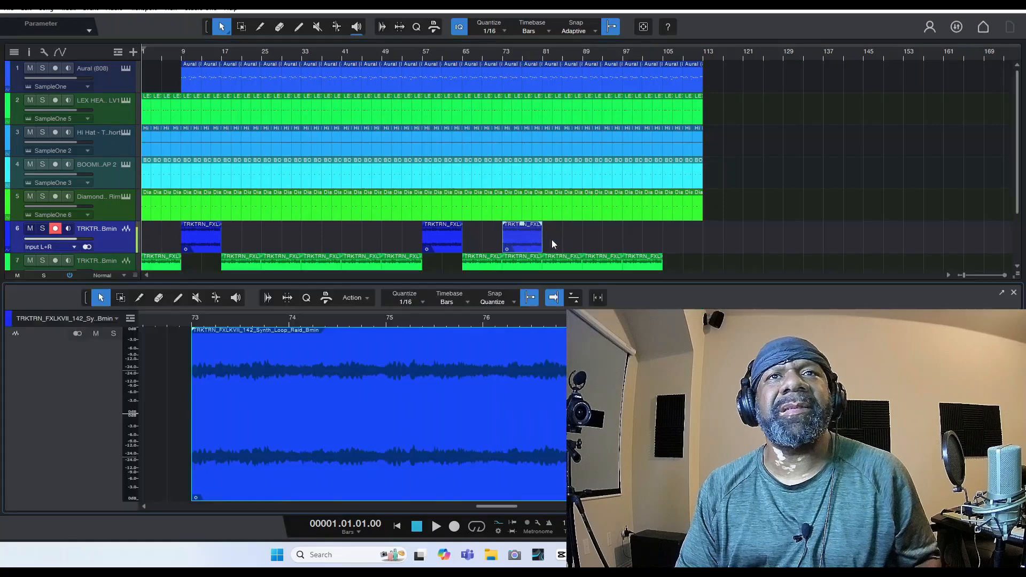
drag(534, 241, 668, 241)
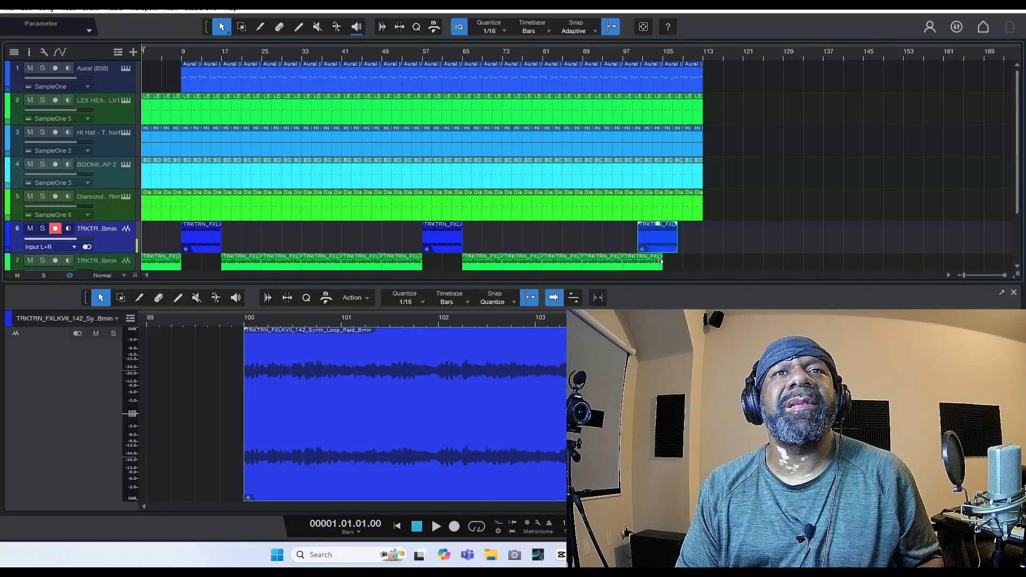
click(404, 259)
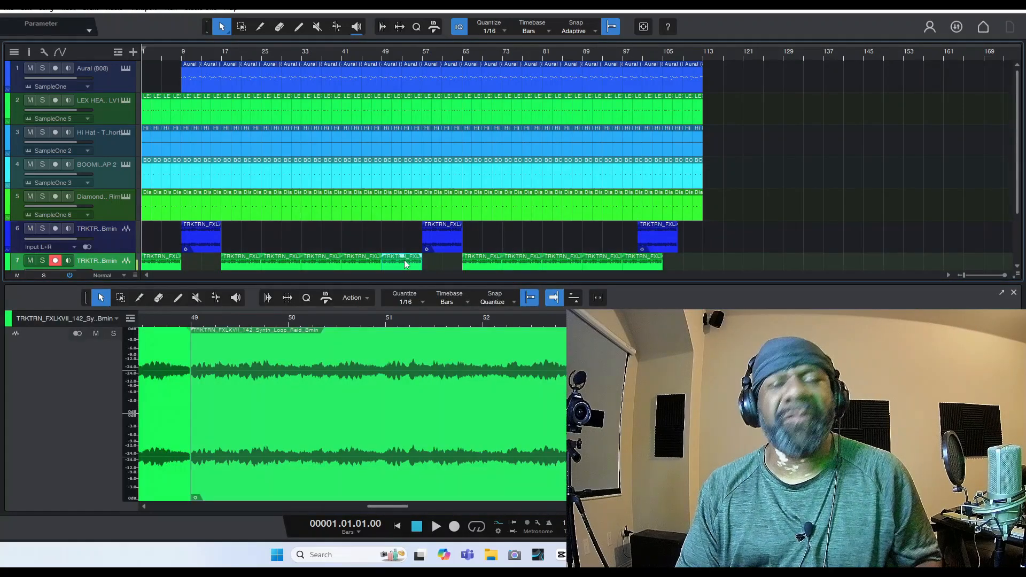
drag(405, 259, 605, 260)
key(F2)
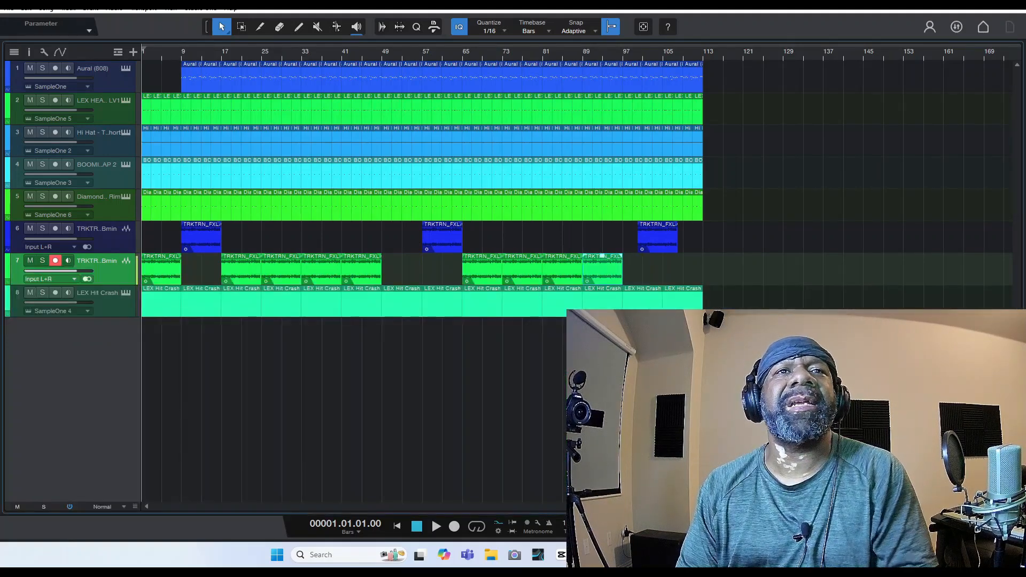
- Move the last two unfiltered loop events to bars 49 and 89, and shift the last four filtered events to start at bar 57
drag(439, 245, 400, 246)
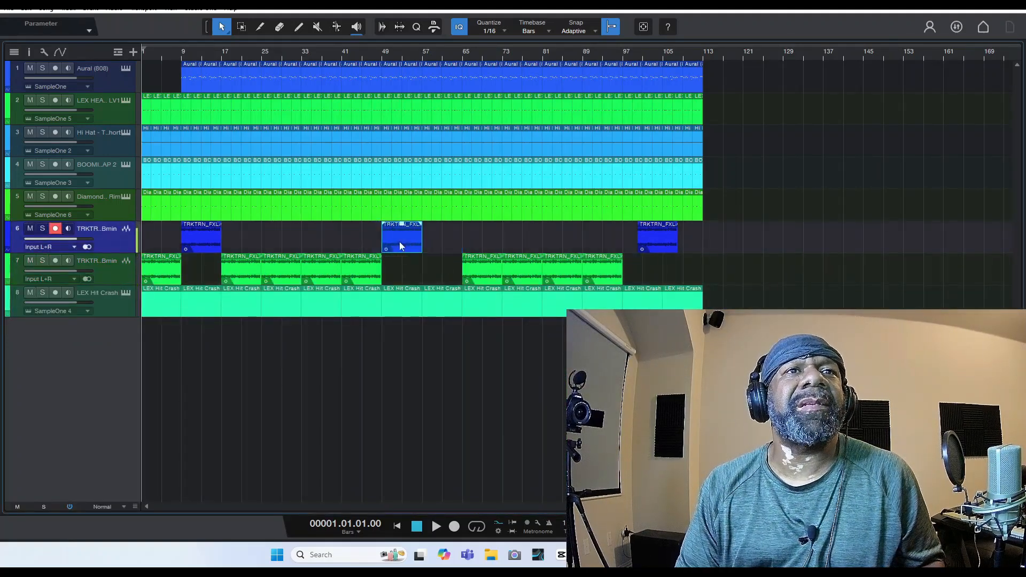
drag(497, 268, 441, 266)
drag(646, 234, 599, 238)
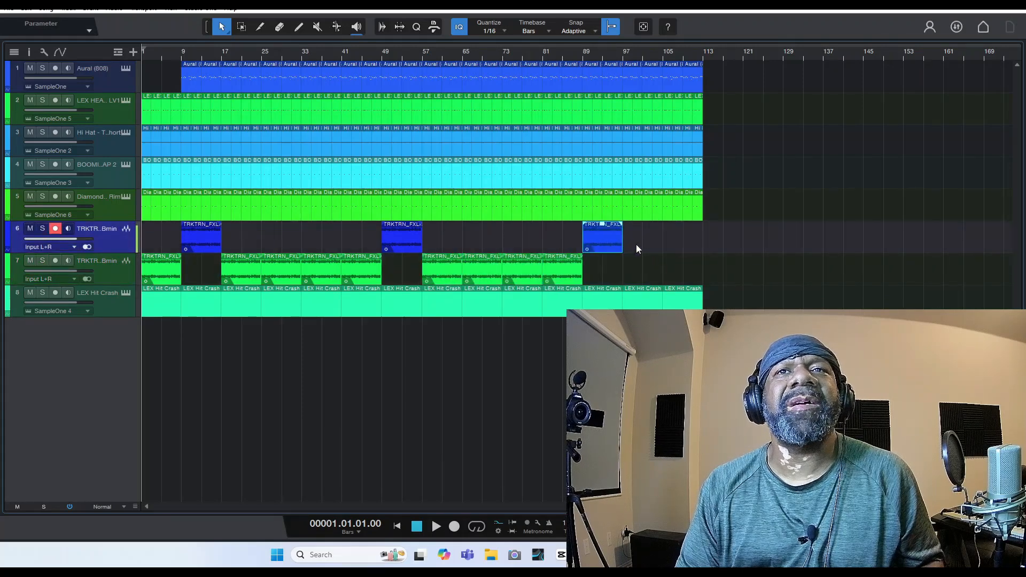
click(679, 267)
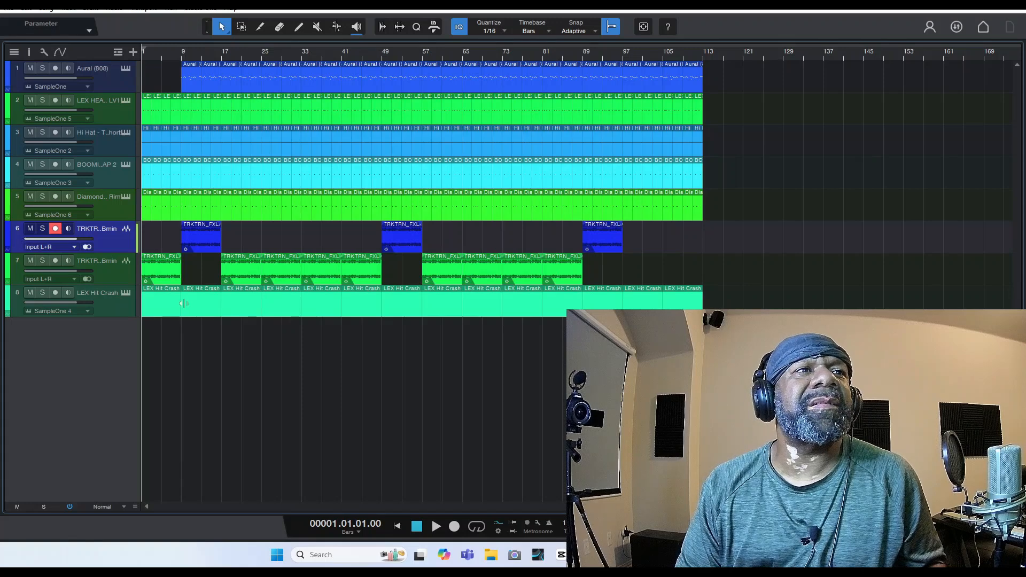
- Briefly play the song from the start, stop it, and erase the 808 event at bars 57–61
key(space)
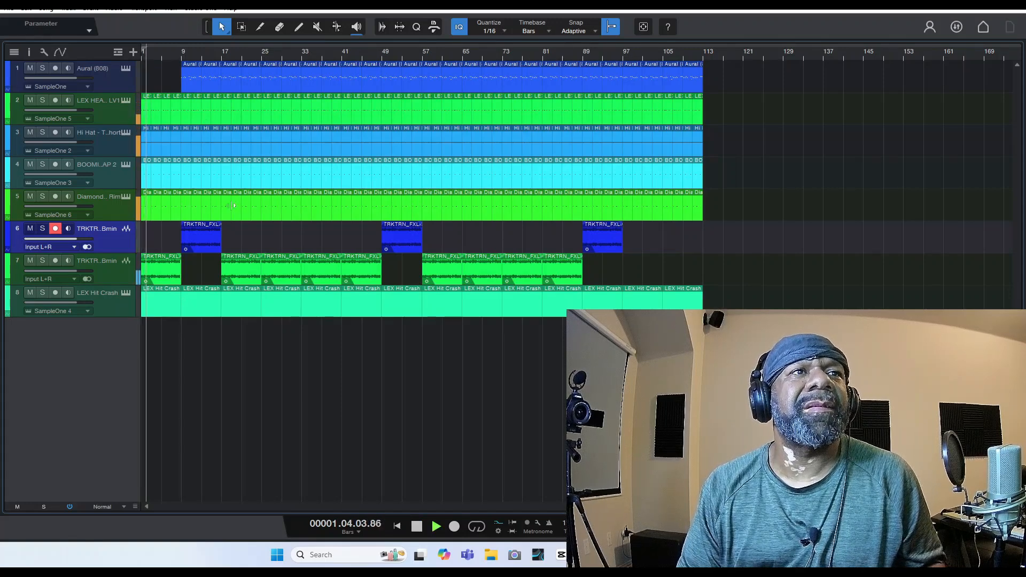
click(299, 27)
key(space)
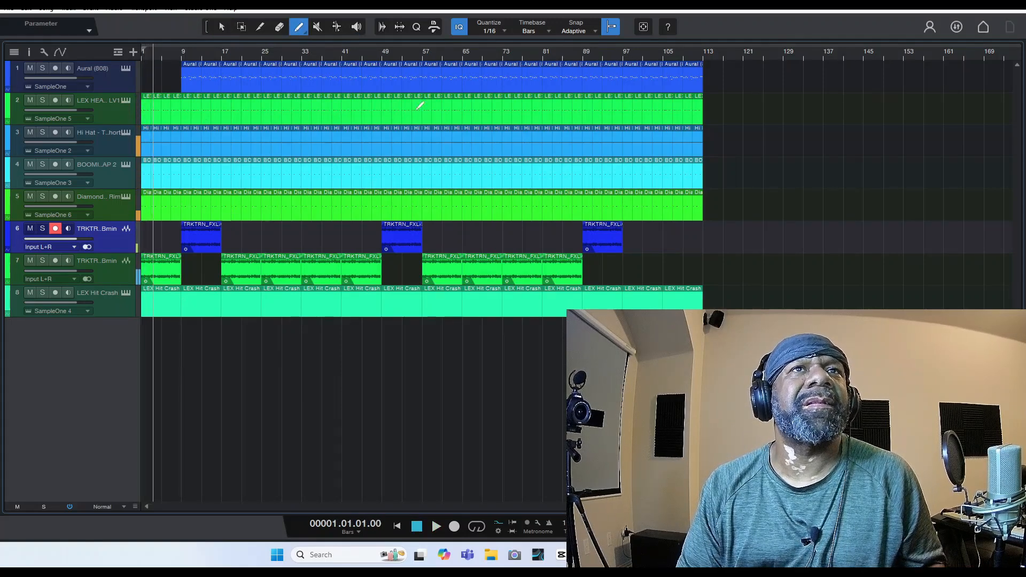
click(280, 26)
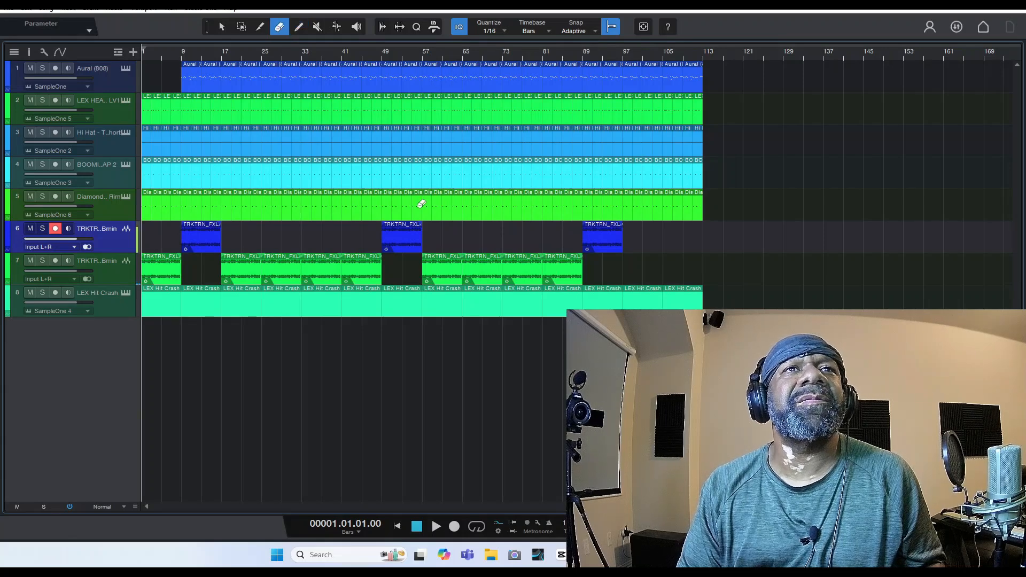
click(432, 79)
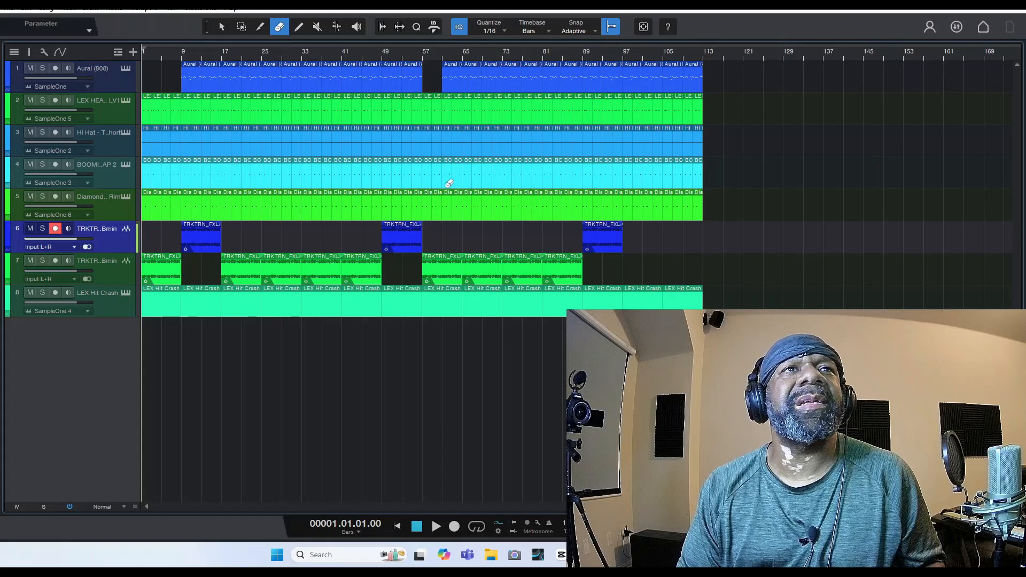
- Erase the hi-hat events at bars 17–21 and bars 73–77
click(232, 134)
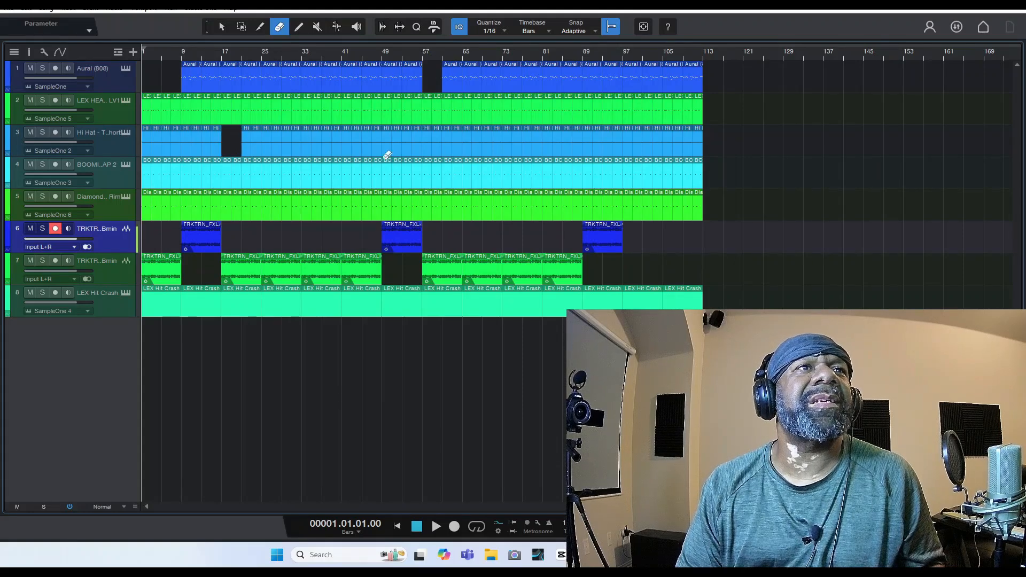
click(509, 142)
click(517, 140)
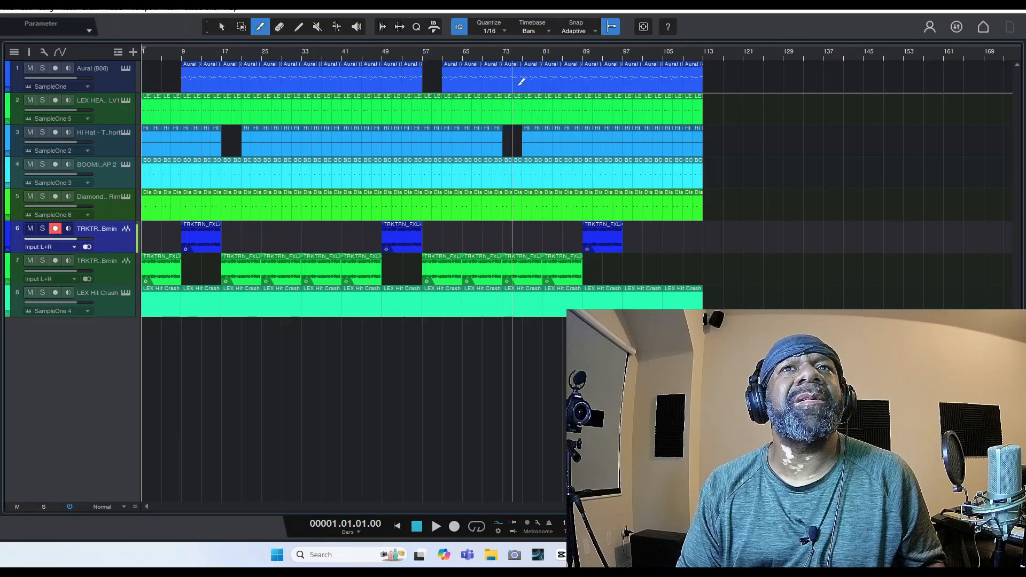
- Erase the events at bars 87–89 on the rim, BOOMIN, hi-hat and LEX HEAVY tracks to create a dropout
click(284, 27)
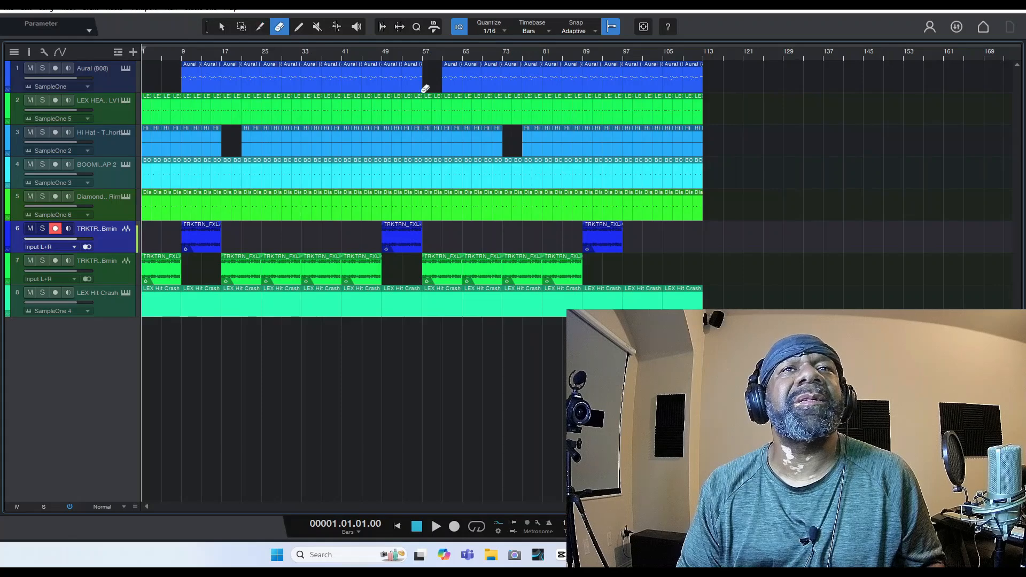
click(581, 195)
click(582, 164)
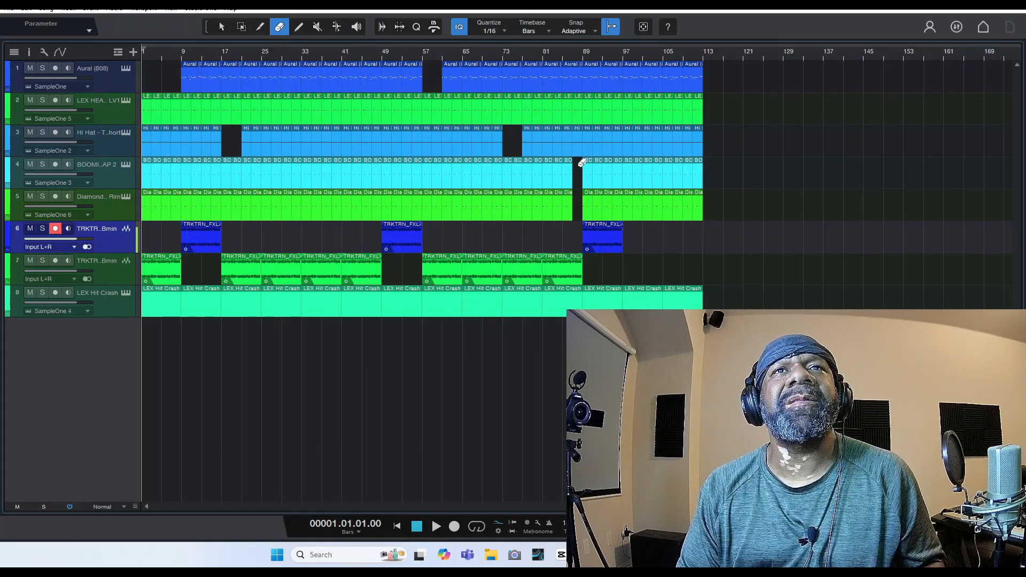
click(582, 142)
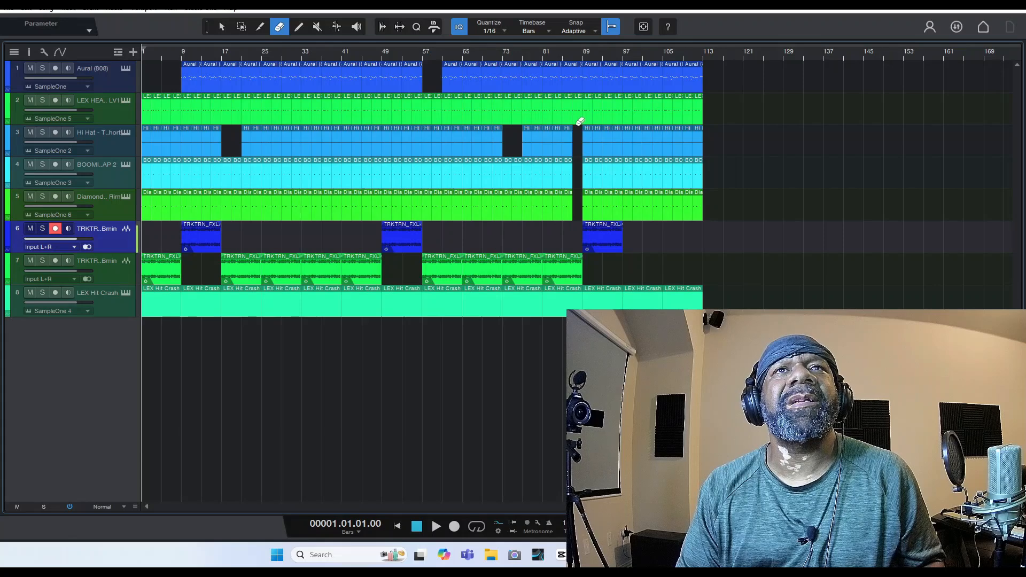
click(582, 110)
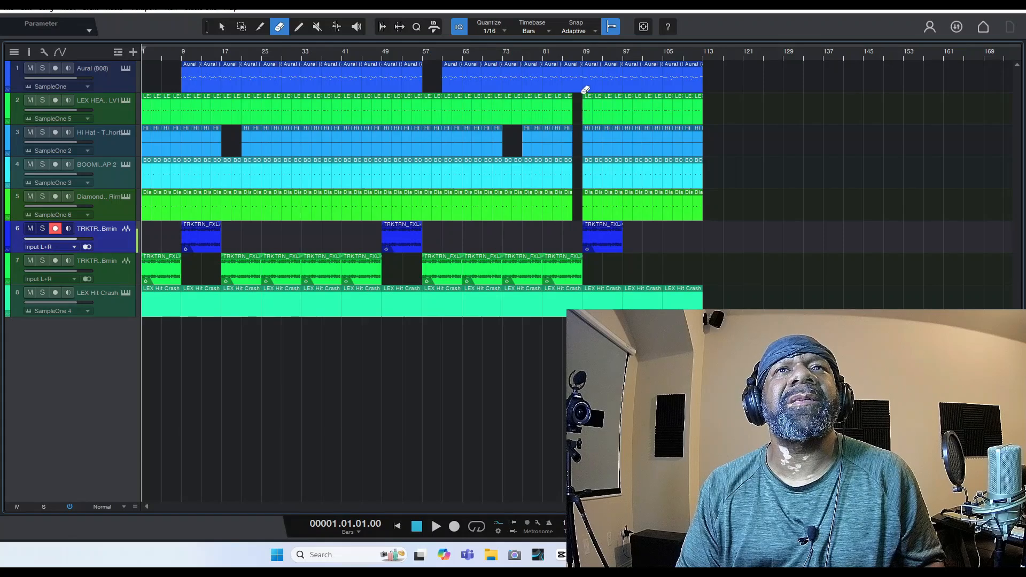
- Split the 808 event at bar 87 and erase the part covering bars 87–89
click(260, 27)
click(577, 78)
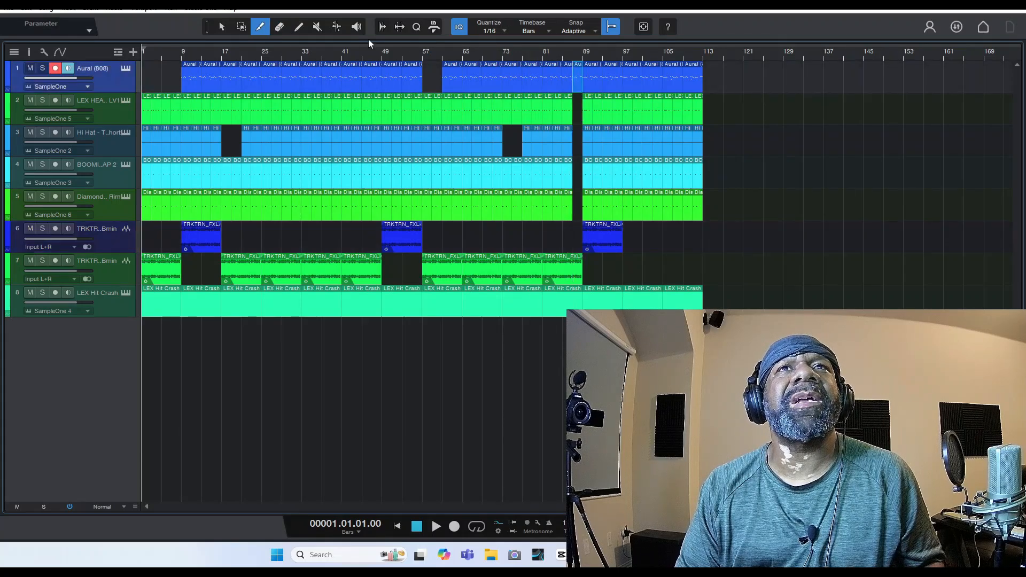
click(281, 28)
click(582, 70)
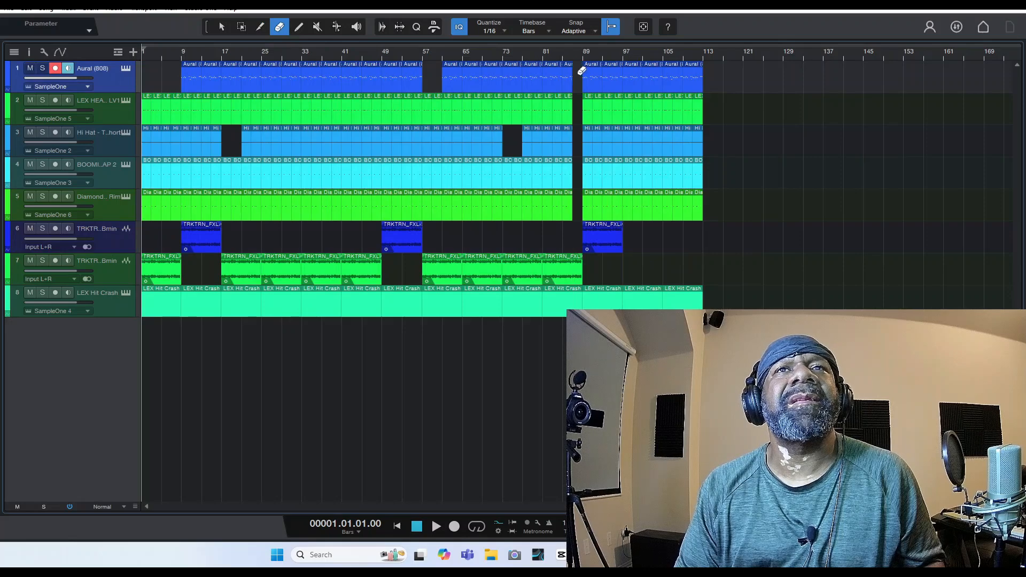
- Play the arrangement from bar 83 with the mixer open to audition the dropout at bars 87–89
click(553, 59)
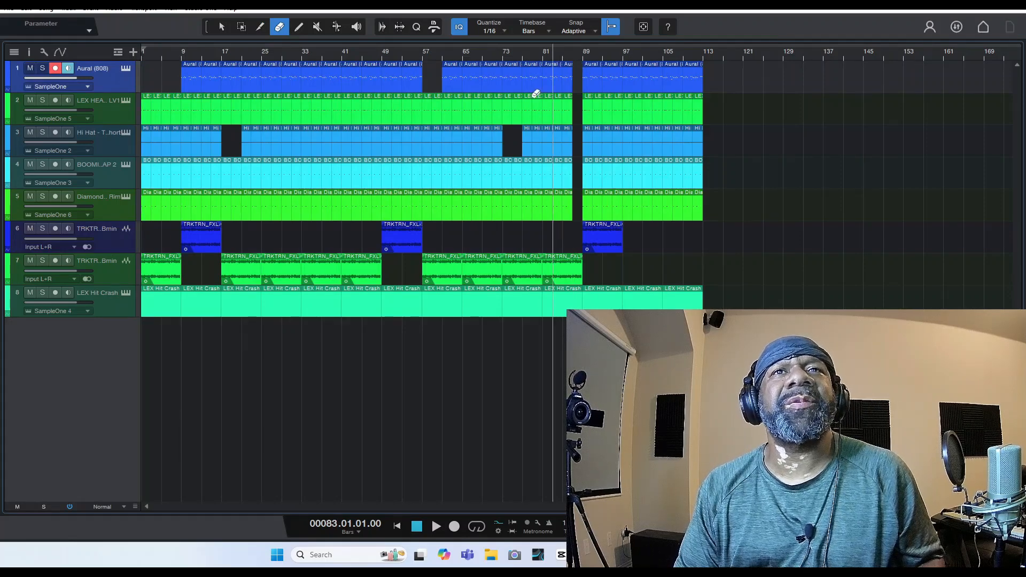
key(space)
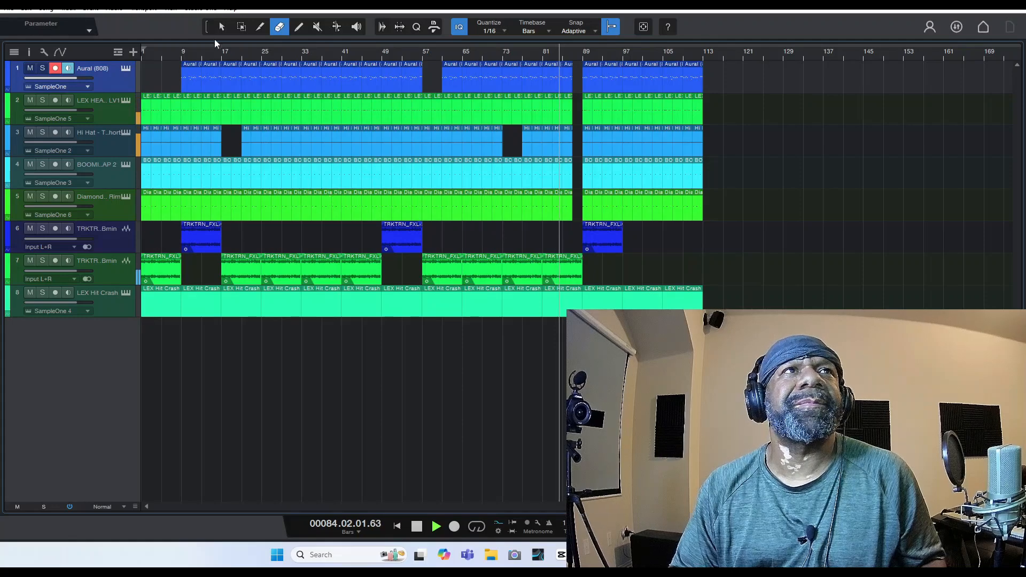
click(225, 29)
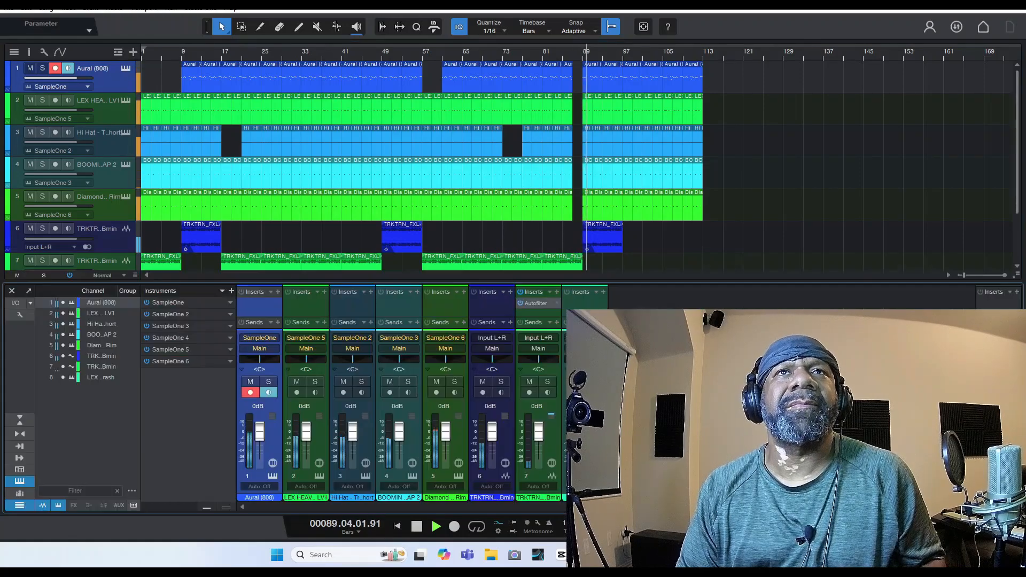
key(F3)
key(space)
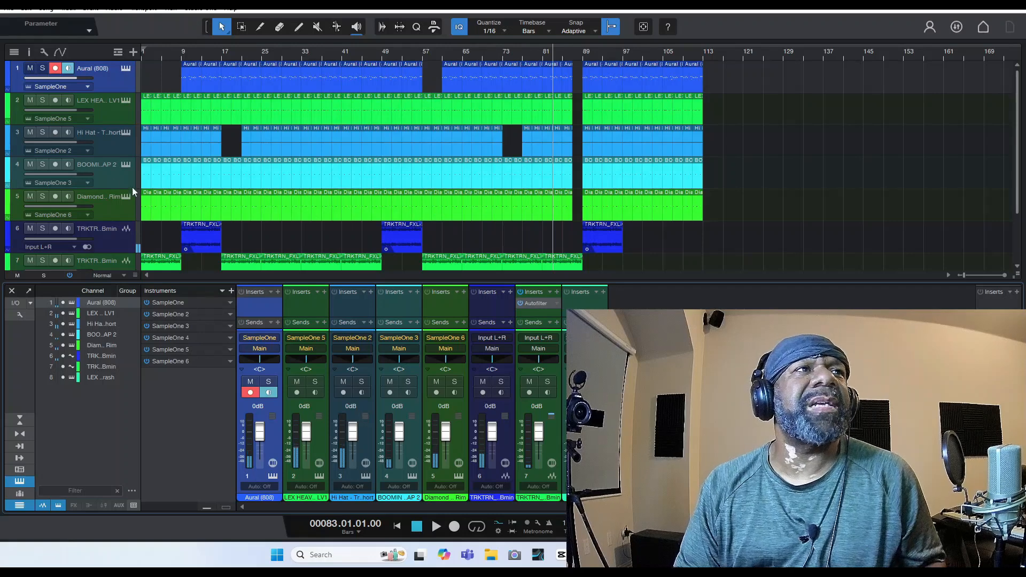
- Play from bar 88 to check the transition into the unfiltered loop at bar 89, with the loop tracks in view
scroll(106, 214, down, 2)
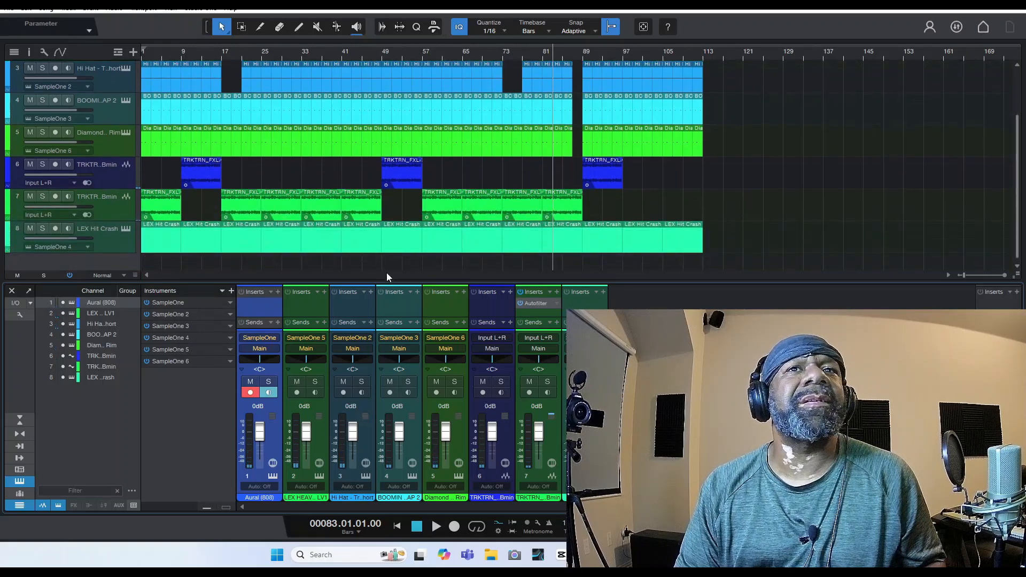
click(577, 59)
key(space)
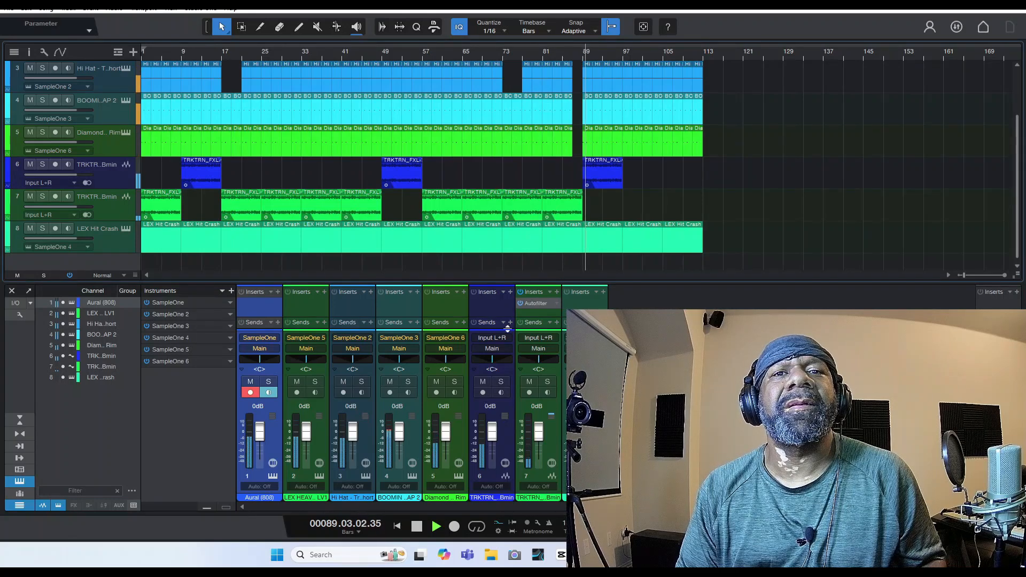
key(space)
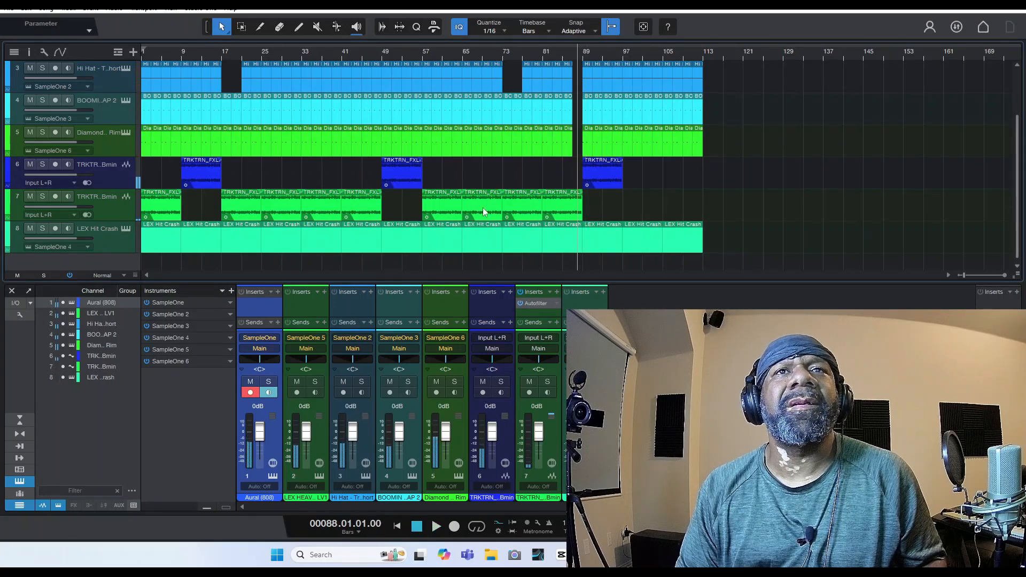
- Delete the LEX Hit Crash events from bar 9 onward and draw a C3 note about 1.1 bars long at the start of the first event
click(156, 242)
drag(745, 250, 194, 249)
key(Delete)
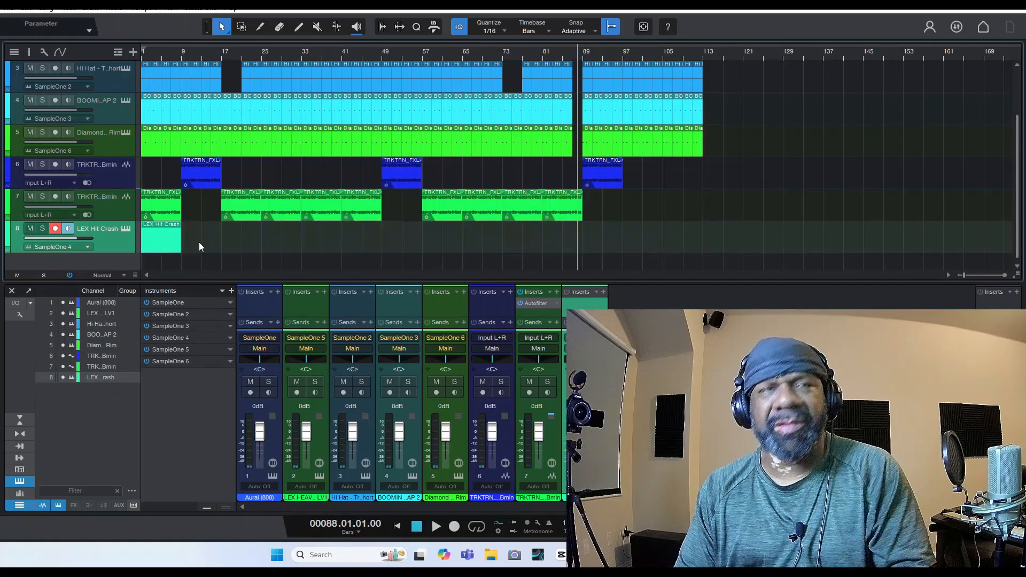
double_click(157, 235)
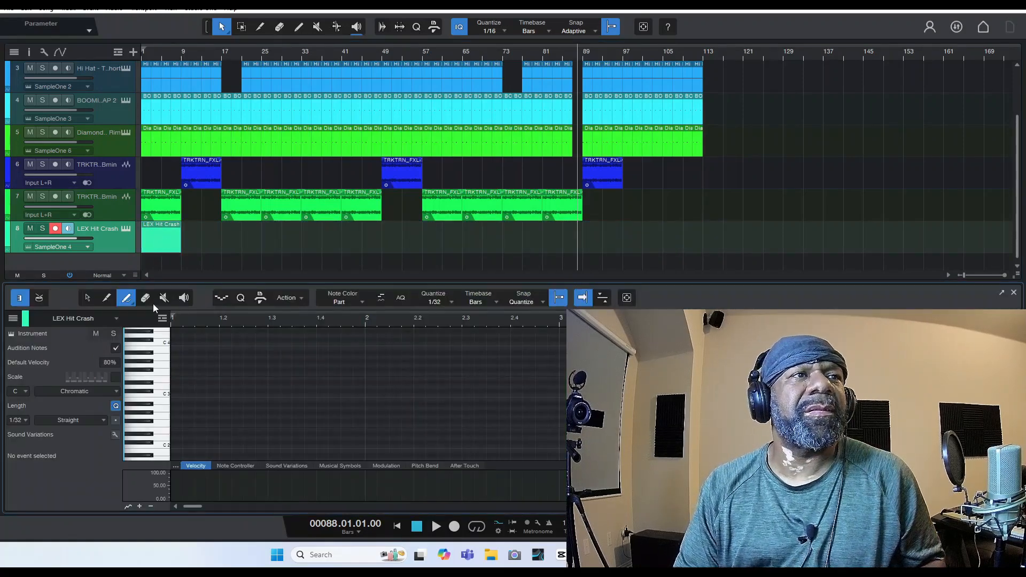
drag(174, 395, 437, 395)
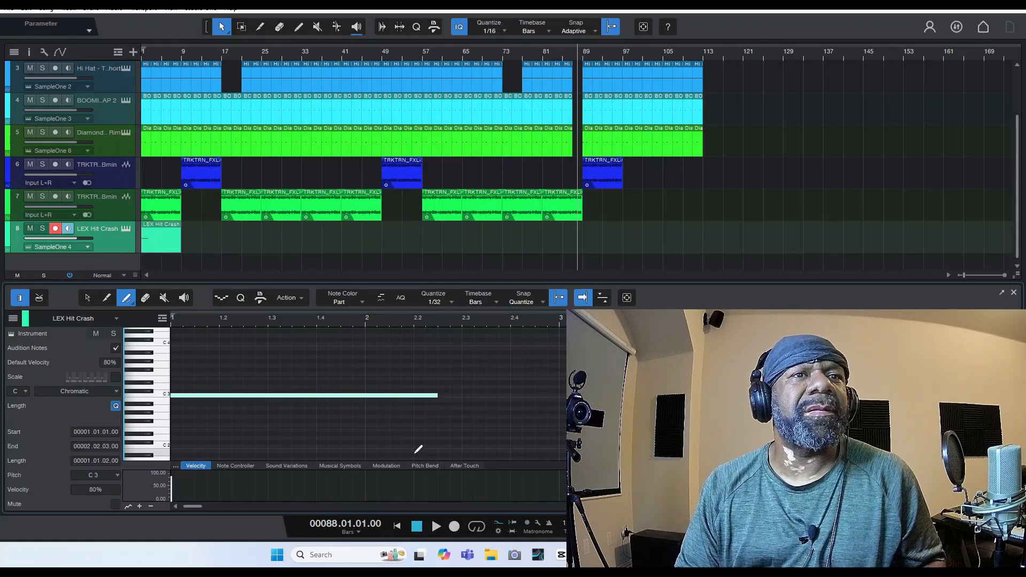
- Duplicate the LEX Hit Crash event at bar 1 twelve times so the crash repeats every 8 bars up to bar 105
click(159, 235)
key(d)
key(d)
key(d)
key(d)
key(d)
key(d)
key(d)
key(d)
key(d)
key(d)
key(d)
key(d)
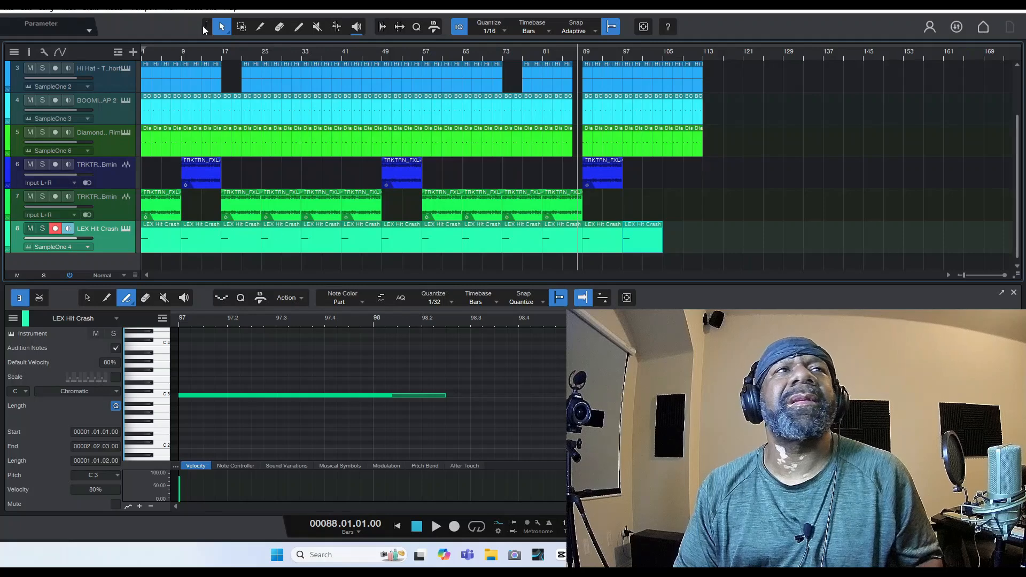
- Erase the LEX Hit Crash events starting at bars 25, 41, 65 and 81
click(278, 28)
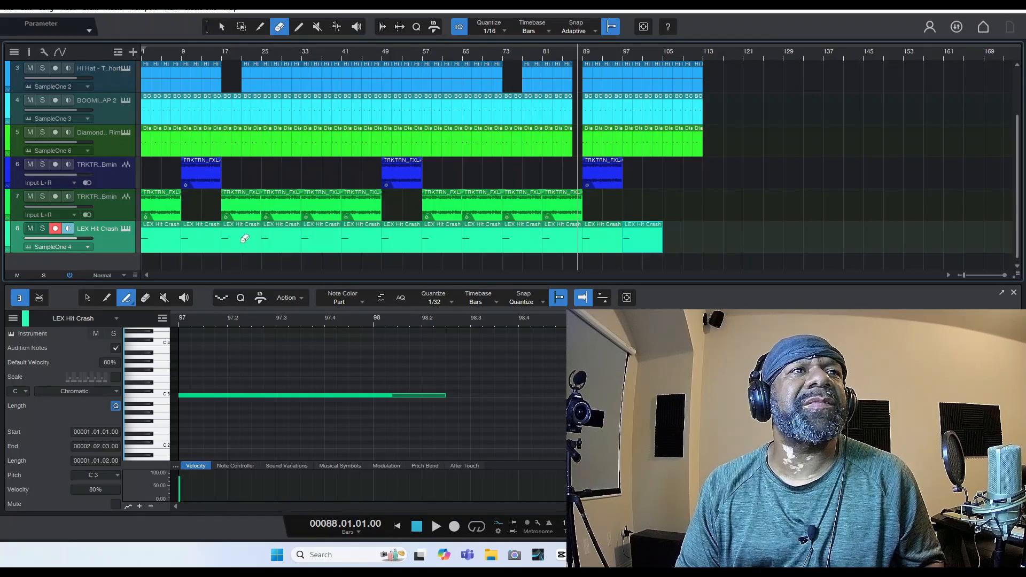
click(273, 230)
click(358, 228)
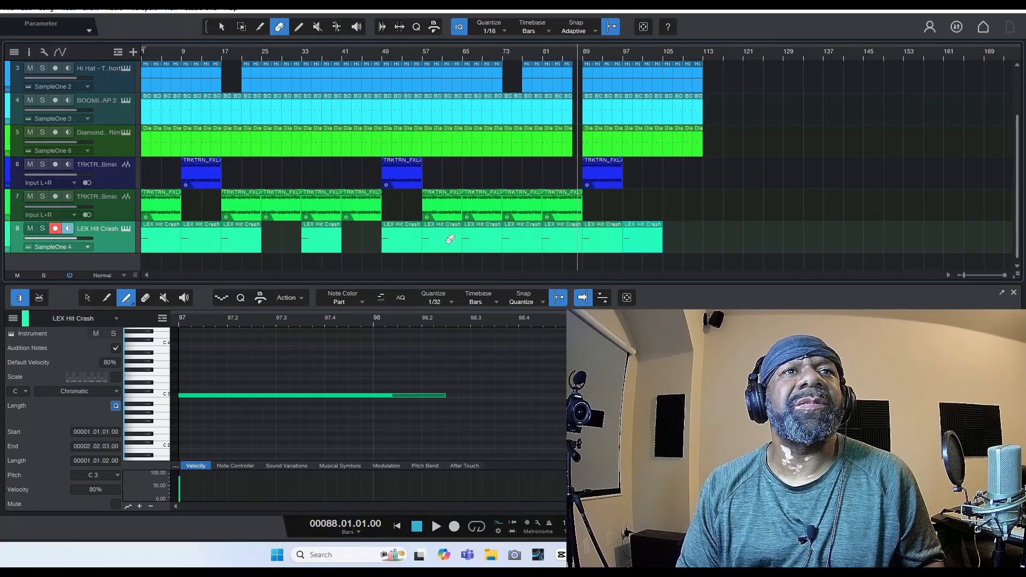
click(486, 231)
click(551, 233)
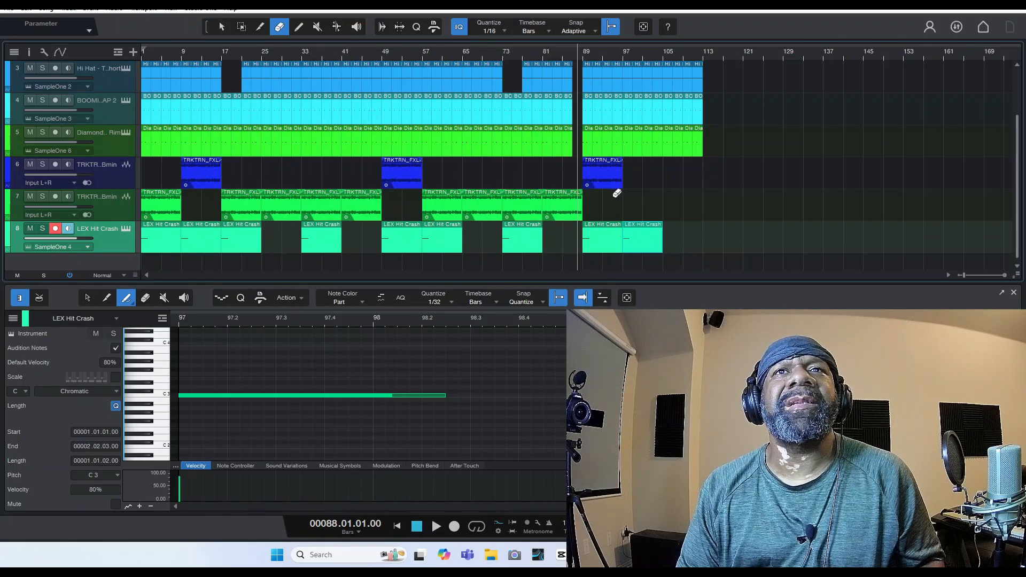
- Play from bar 88 to audition the crash and disarm recording on the LEX Hit Crash track
key(space)
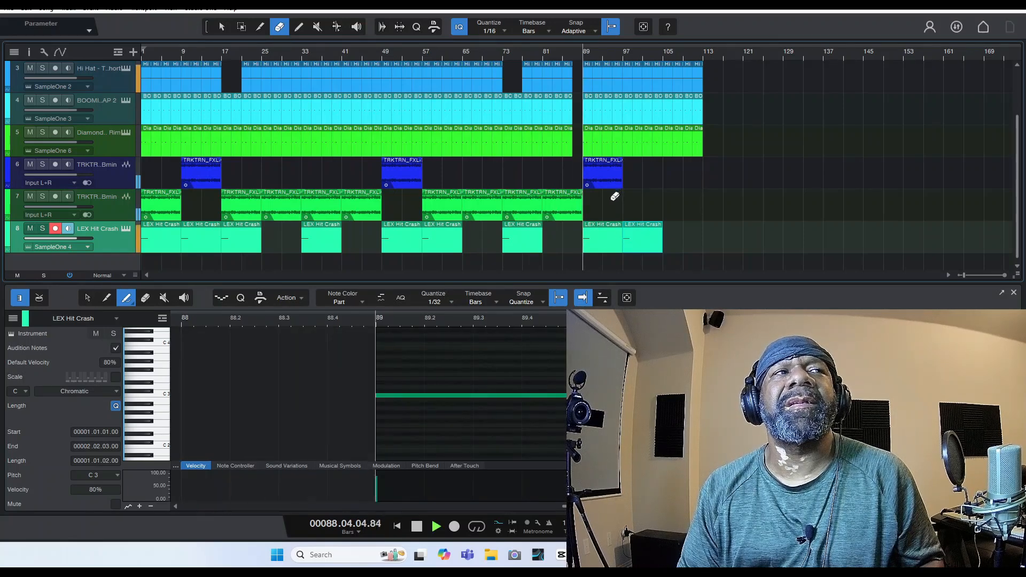
click(55, 228)
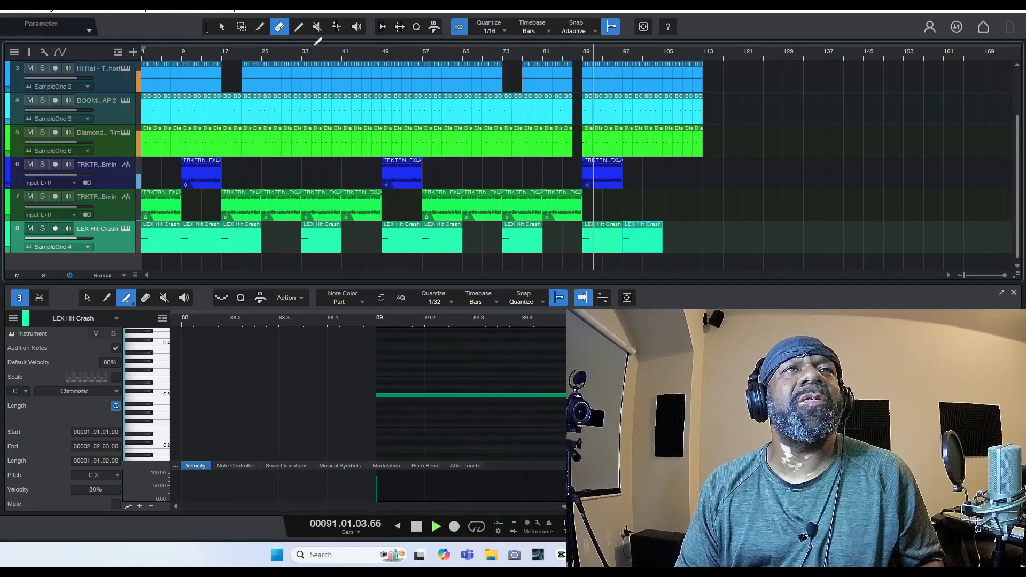
click(227, 27)
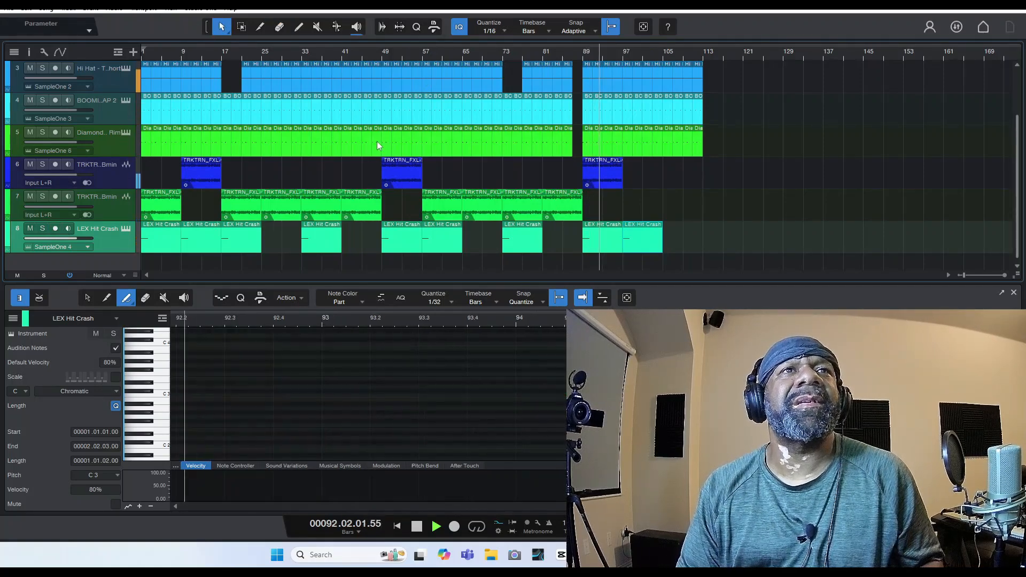
key(space)
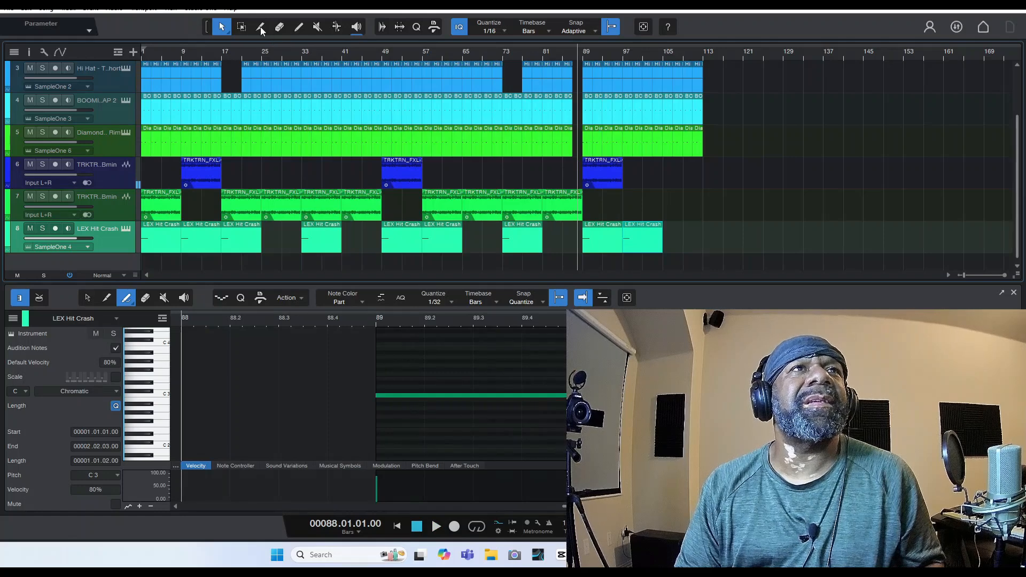
- Split the filtered synth loop event on track 7 into one-bar slices at bars 45, 46, 47 and 48
click(261, 30)
click(367, 193)
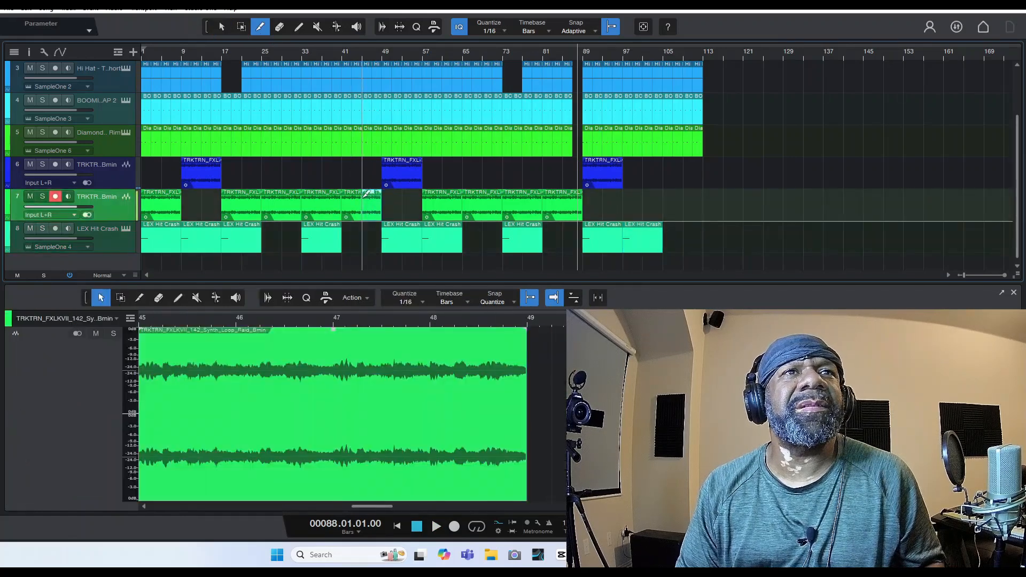
click(370, 194)
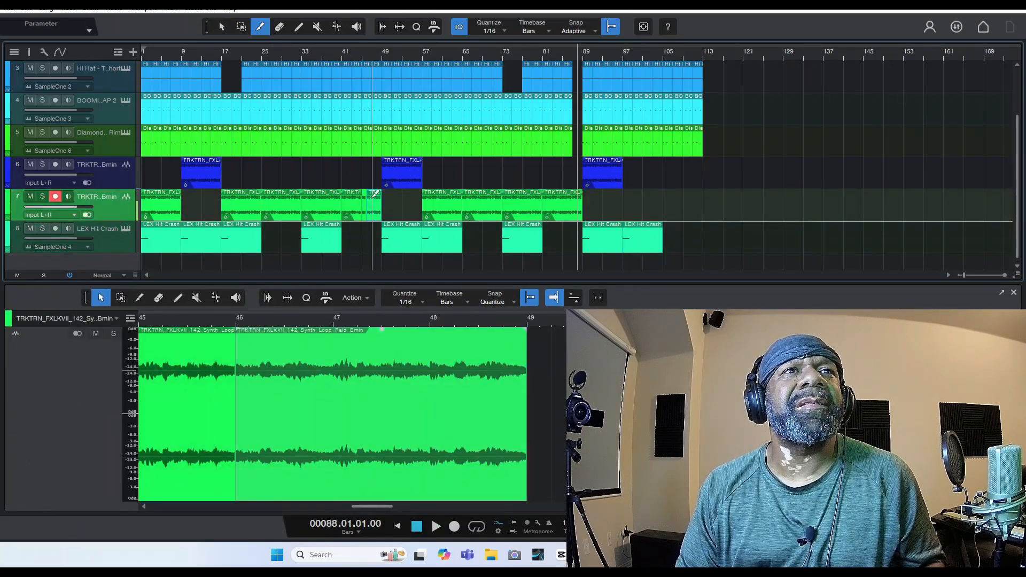
click(374, 194)
click(373, 195)
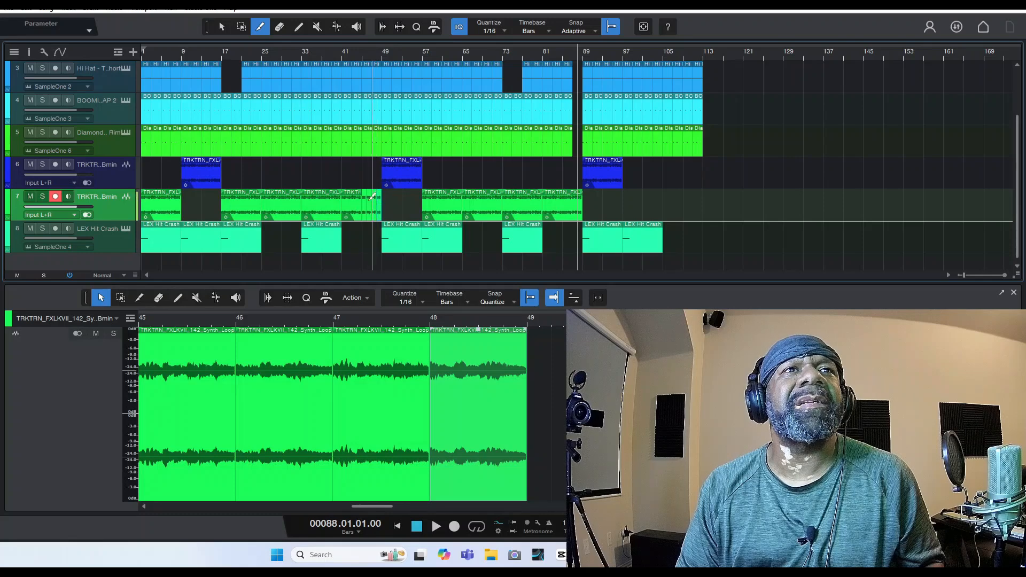
click(505, 28)
click(504, 29)
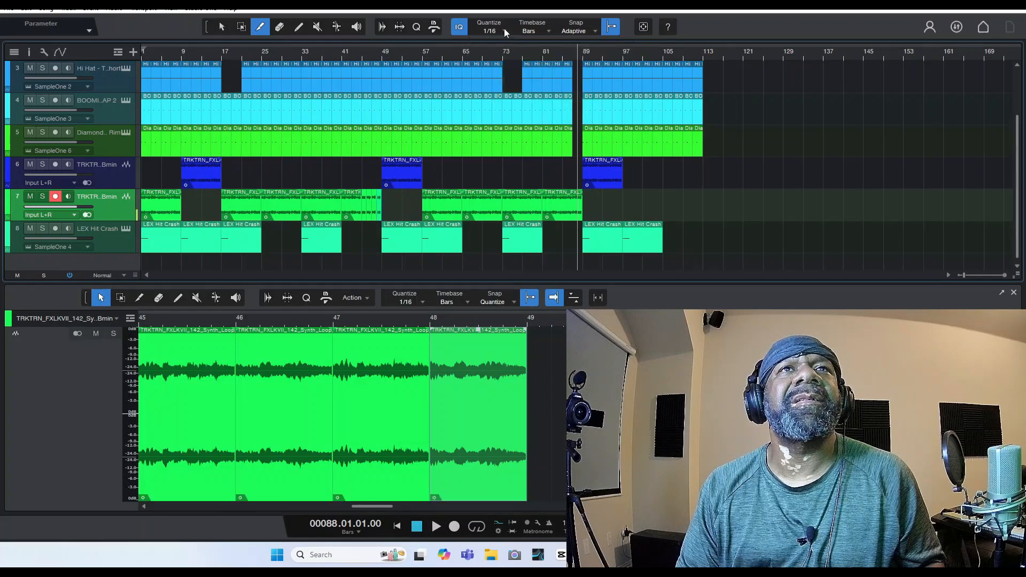
- Play from bar 43 to audition the sliced loop section leading into bar 49
key(space)
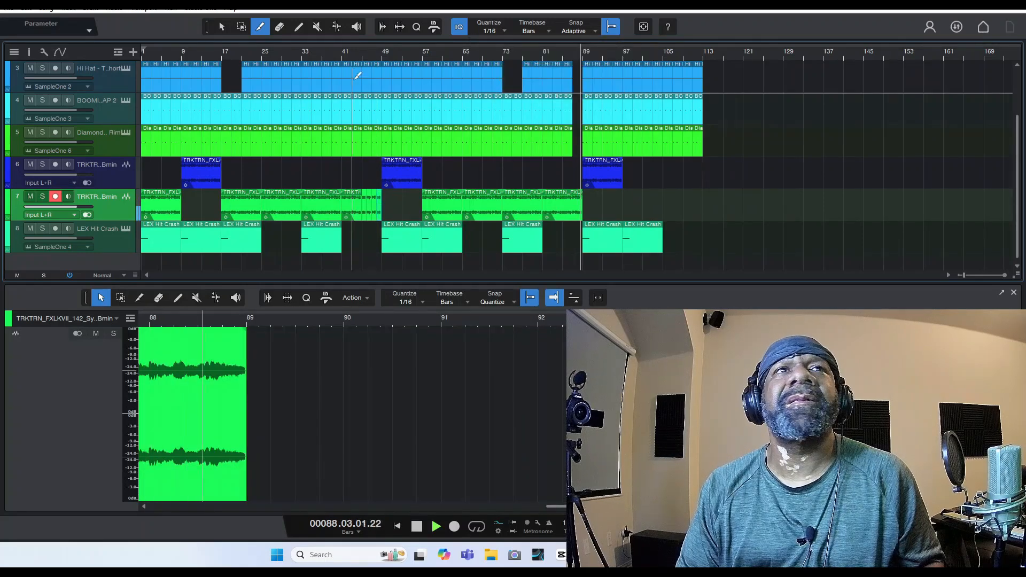
click(356, 52)
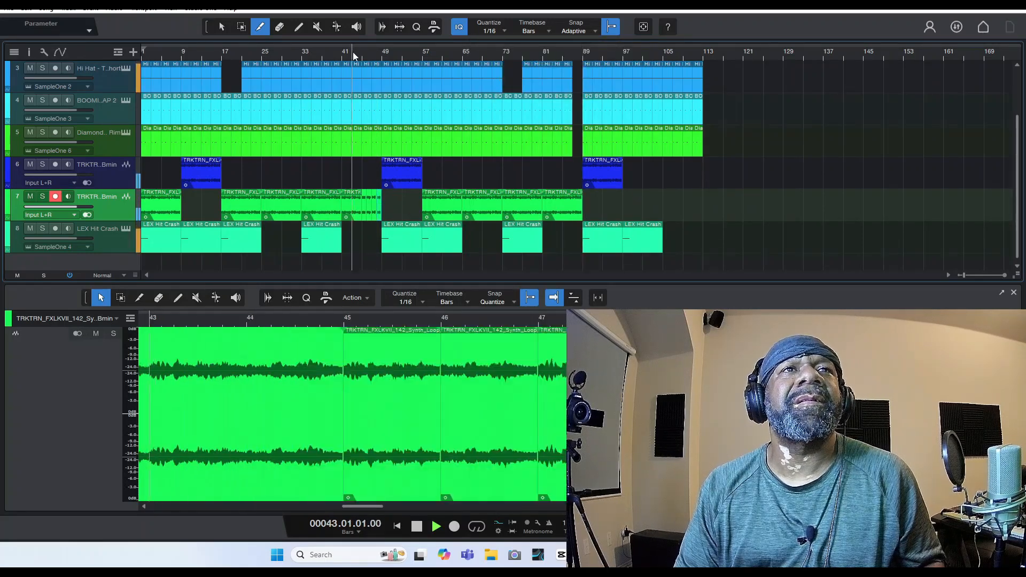
click(1006, 276)
click(1006, 276)
click(1006, 276)
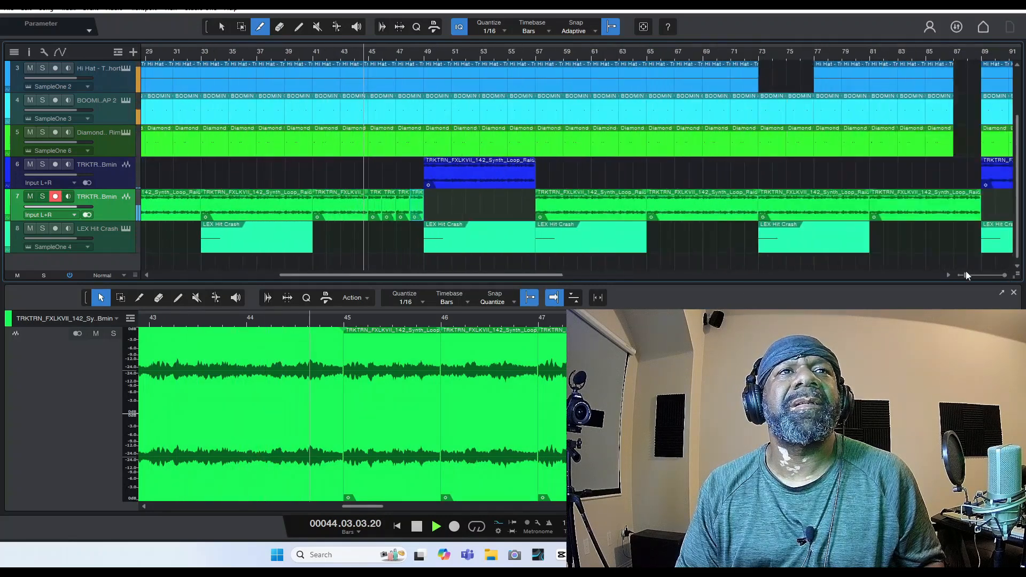
click(222, 27)
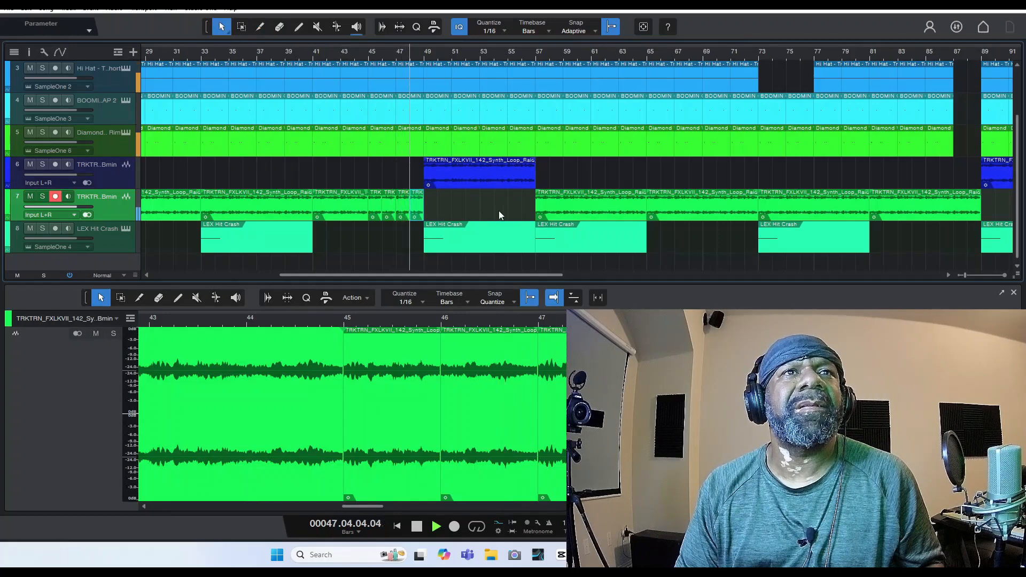
key(space)
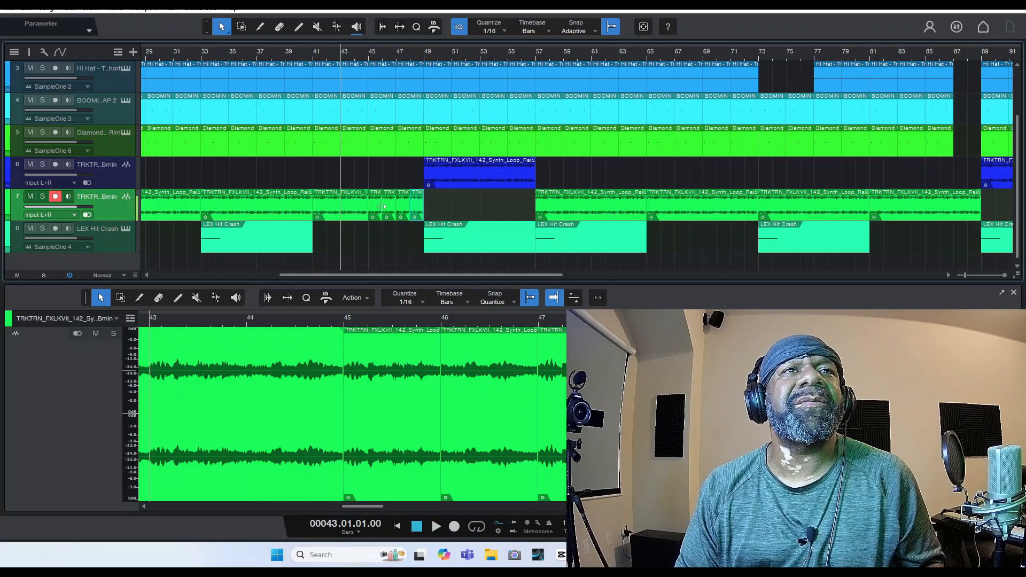
- Reduce the track 7 loop slice at bar 45 to half a bar and delete the remaining slices up to bar 49
drag(382, 207, 389, 208)
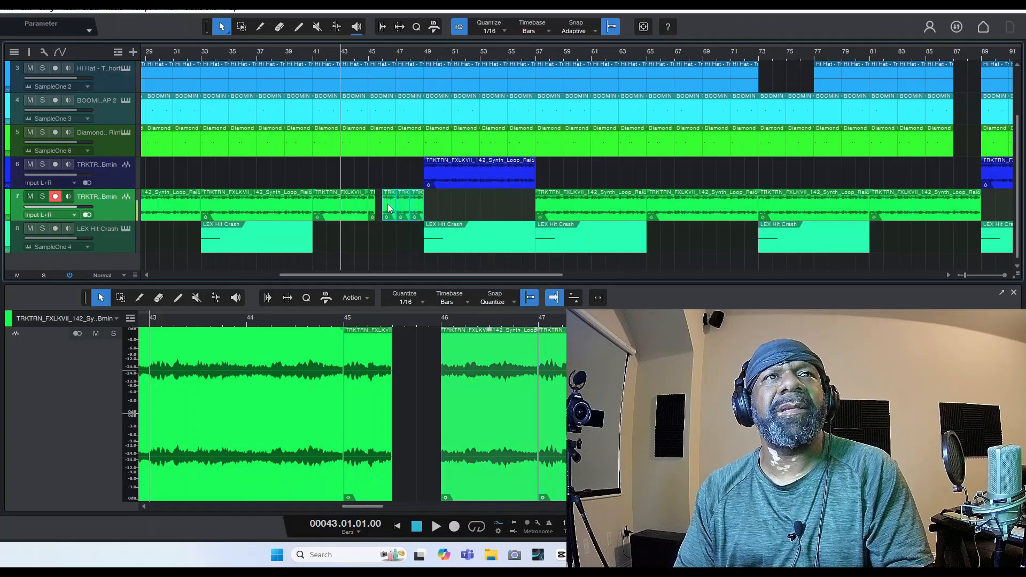
key(Delete)
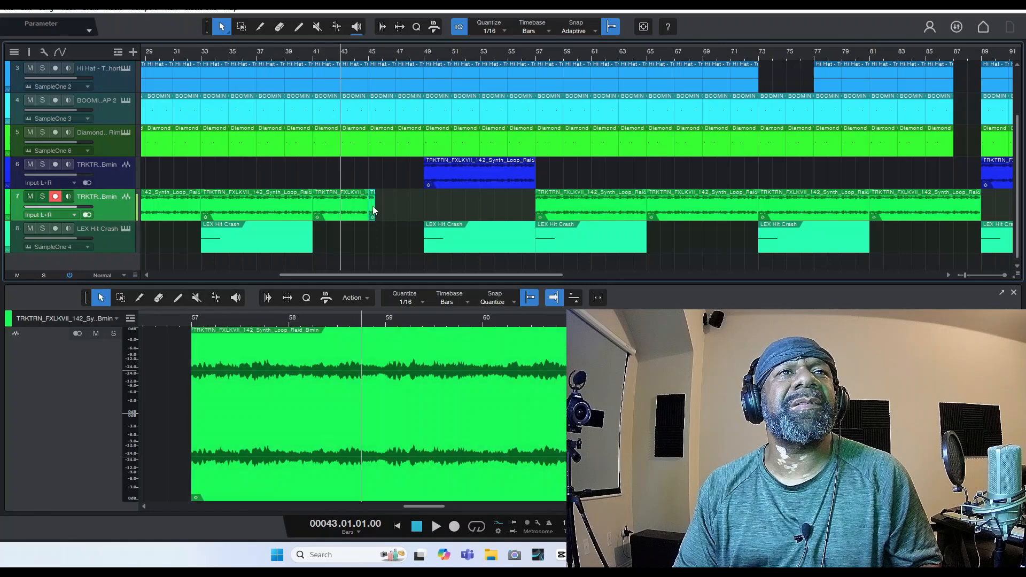
- Move the half-bar loop slice from bar 45 to bar 47 and duplicate it three times to create a stutter up to bar 49
drag(373, 210, 401, 212)
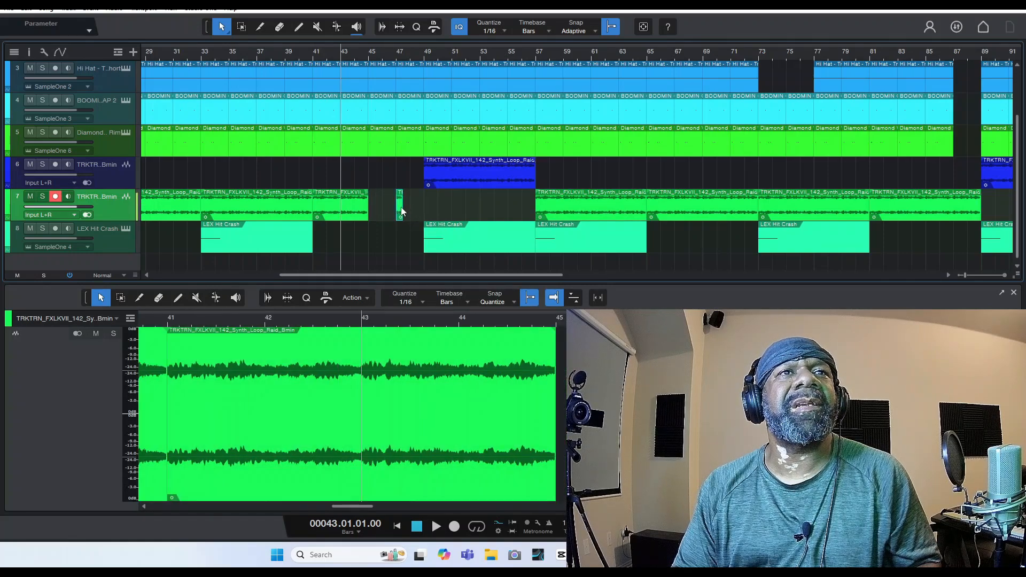
key(d)
key(d)
key(d)
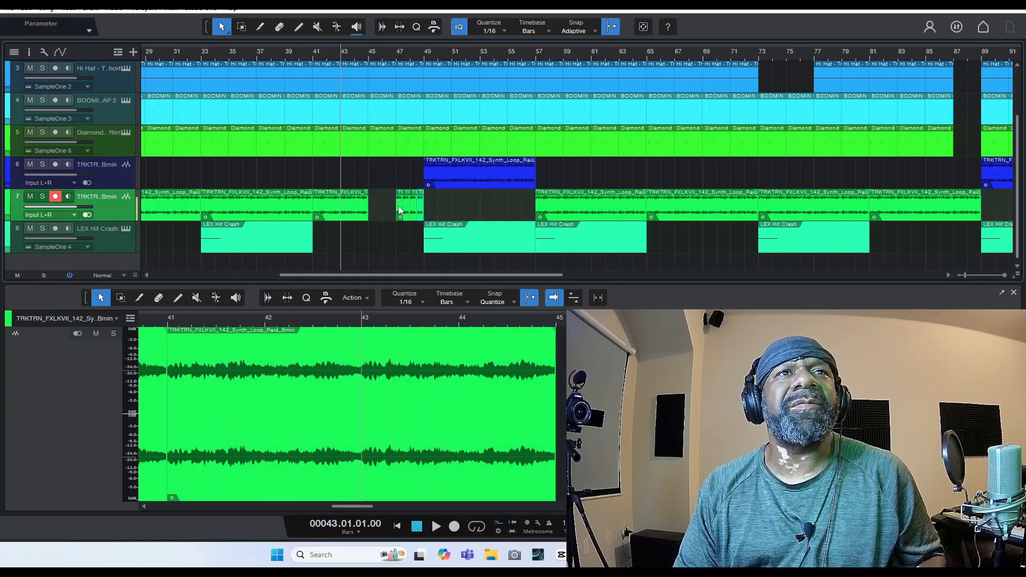
- Split the track 7 loop event at bar 43 and duplicate its two-bar second part into bars 45–47
click(357, 206)
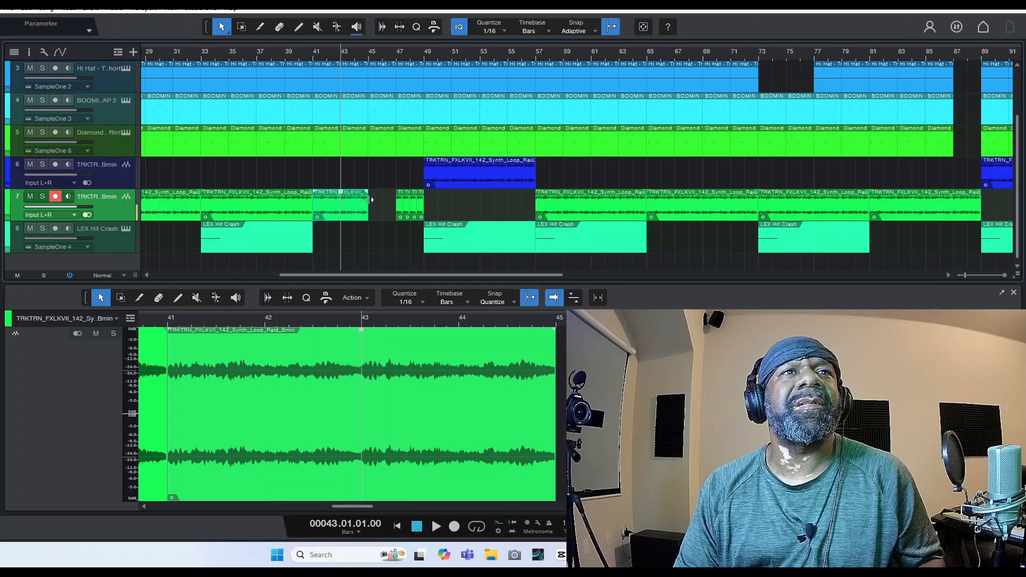
click(260, 26)
click(343, 200)
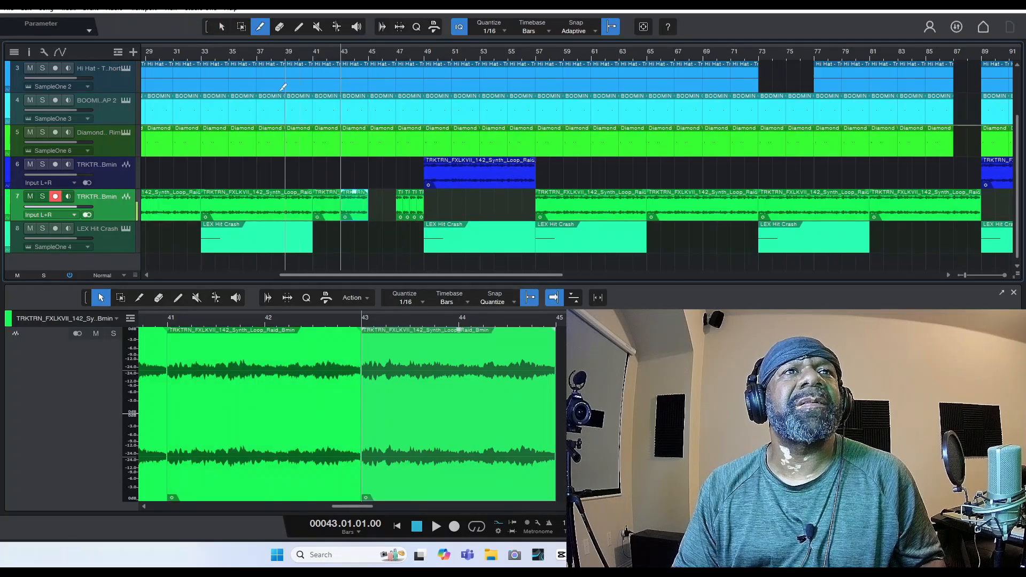
click(220, 27)
key(d)
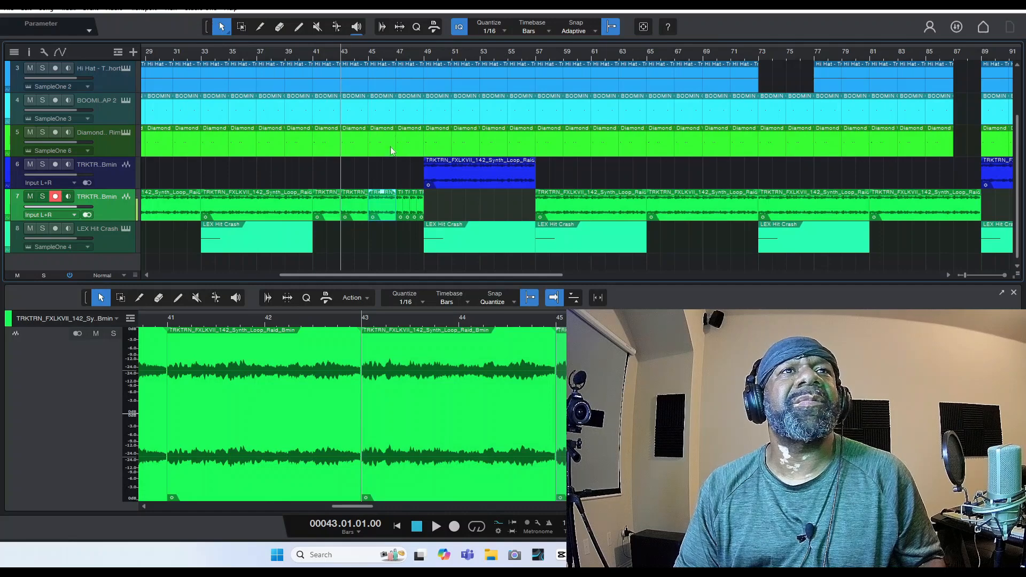
- Play the loop stutter from bar 46 and erase the hi-hat events at bars 47–51
click(389, 56)
key(space)
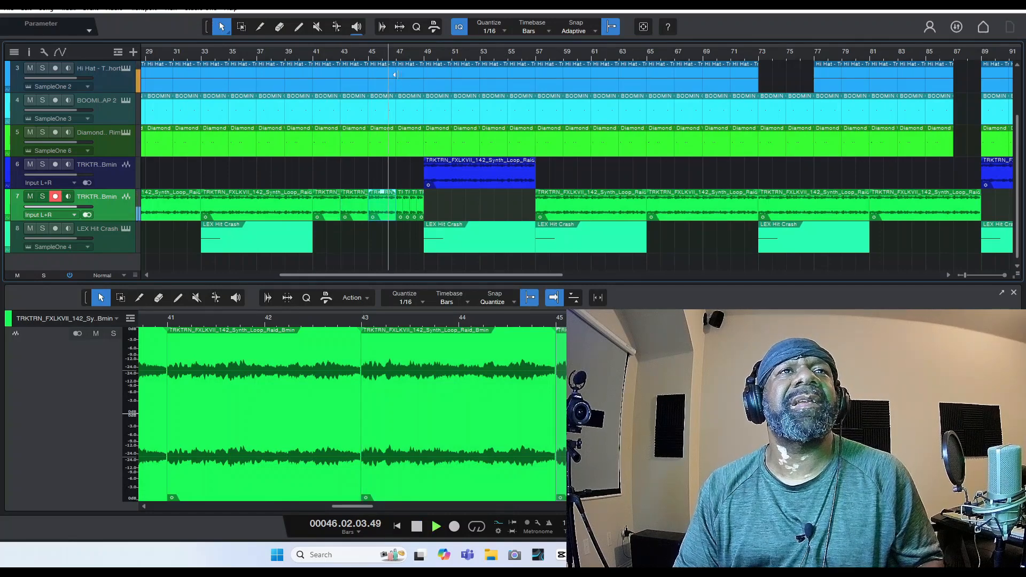
click(421, 87)
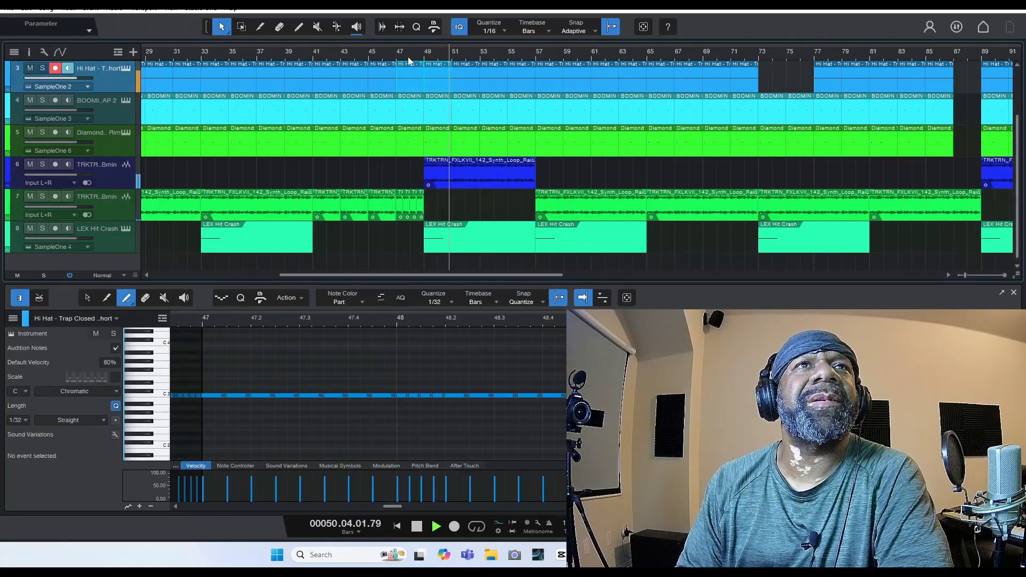
key(2)
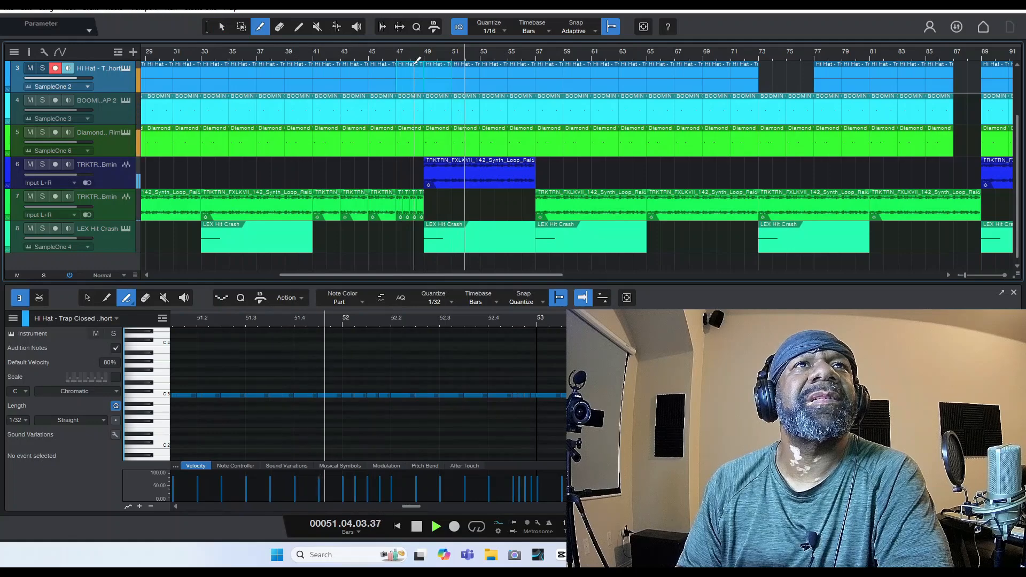
key(4)
click(414, 82)
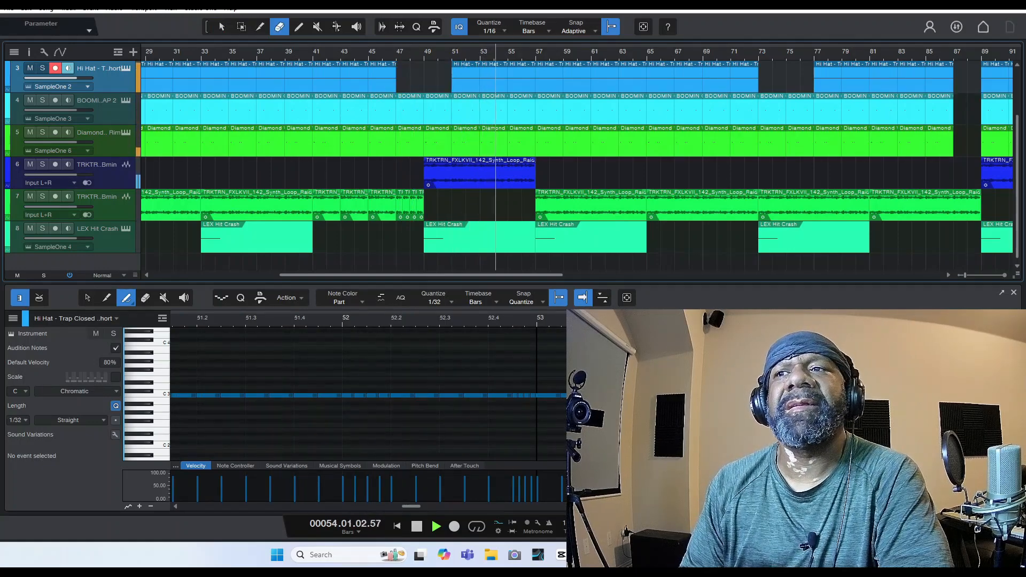
- Zoom out to the whole arrangement and save the song
click(961, 276)
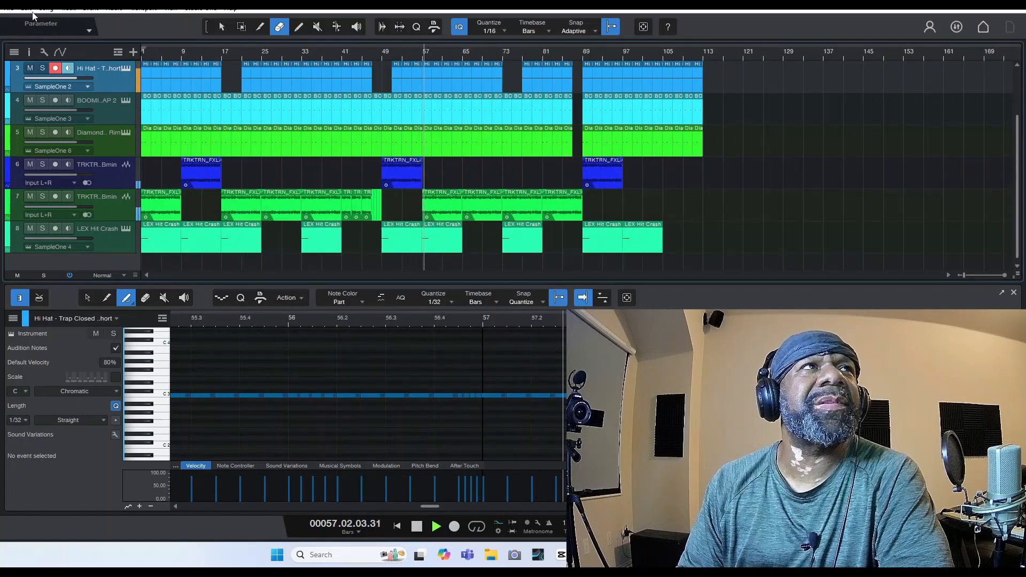
click(8, 8)
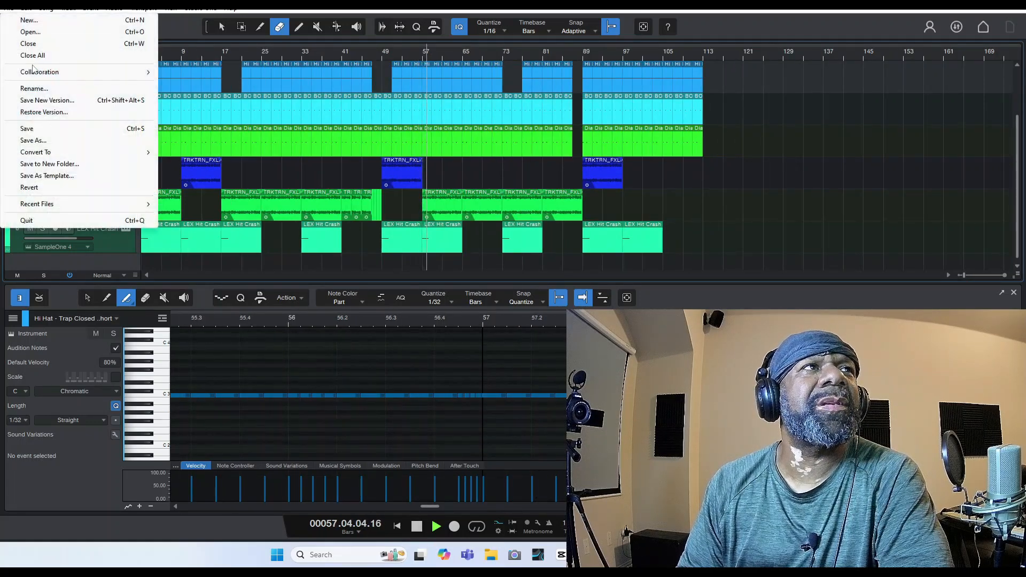
click(27, 128)
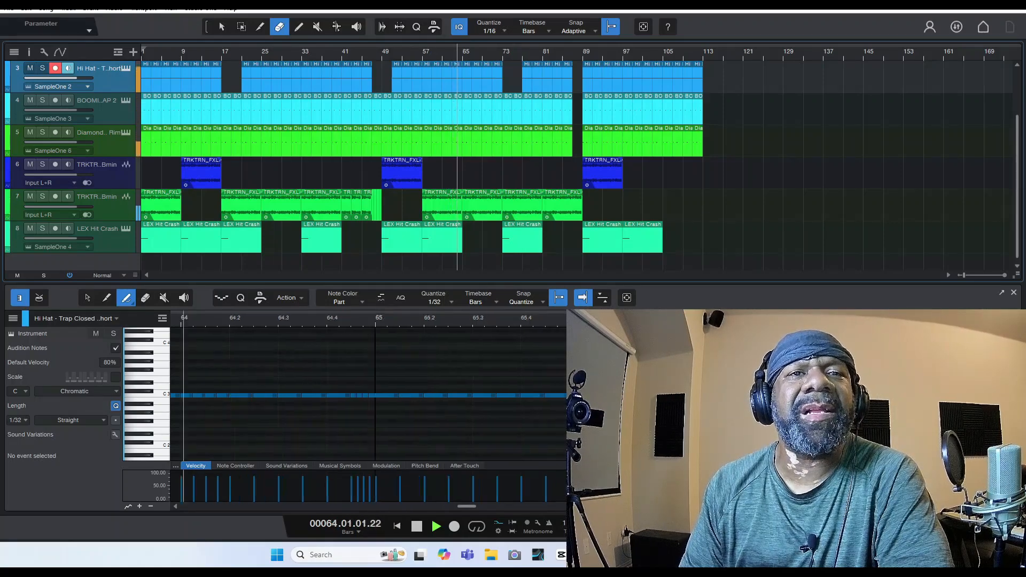
- Open the mixer and replay the arrangement from bar 46 to audition the stutter and hi-hat dropout
key(F3)
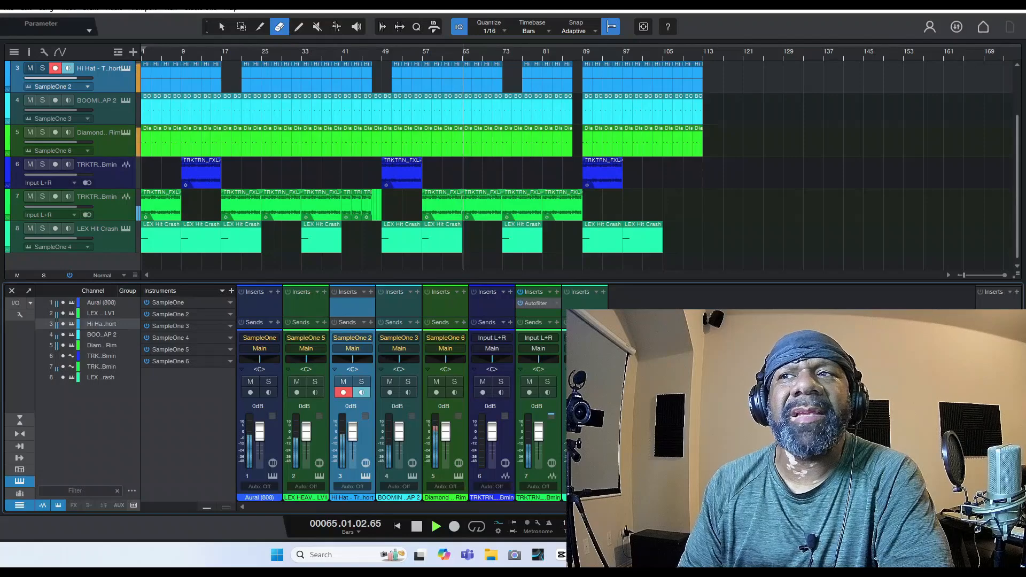
key(space)
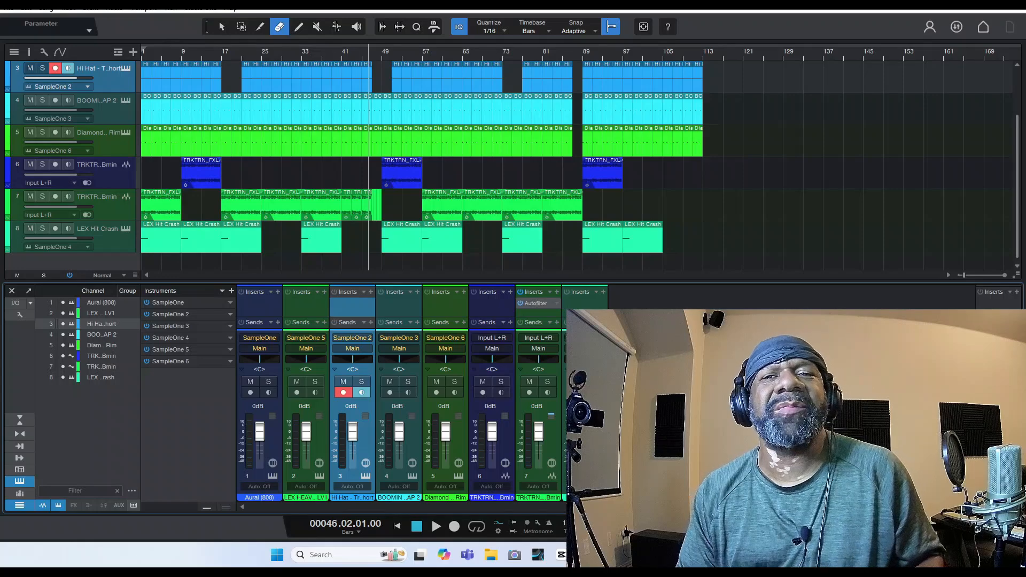
key(space)
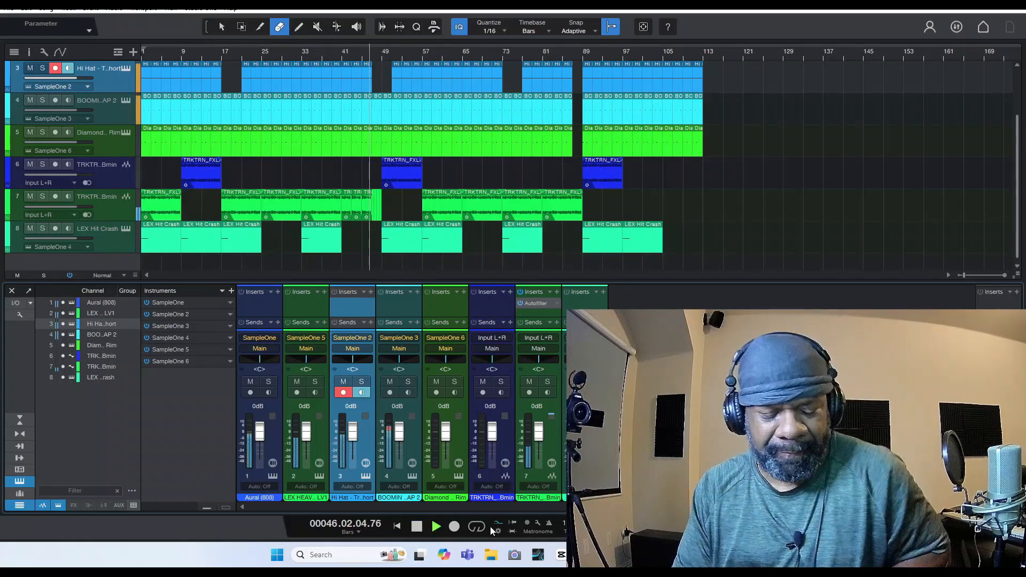